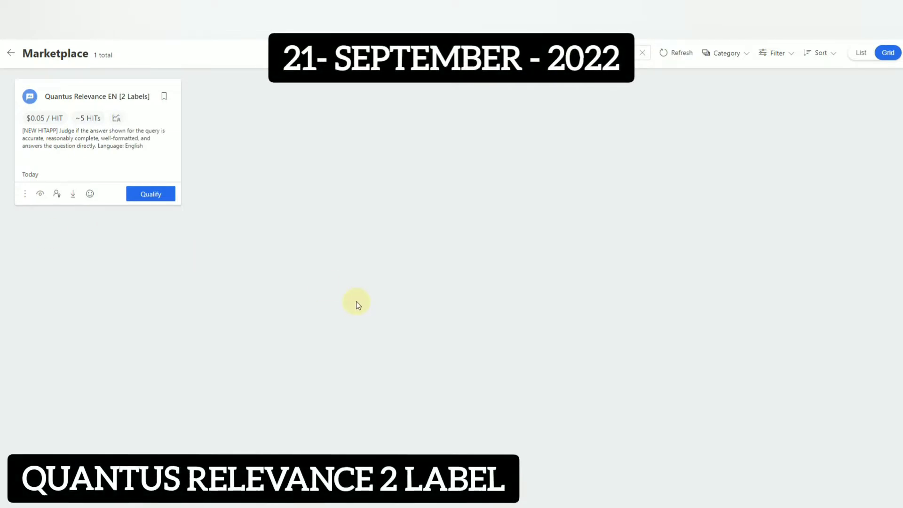
- Check the pay rate and title of the Quantus Relevance EN [2 Labels] task and start its qualification test
{"action": "double_click", "coordinate": [31, 119]}
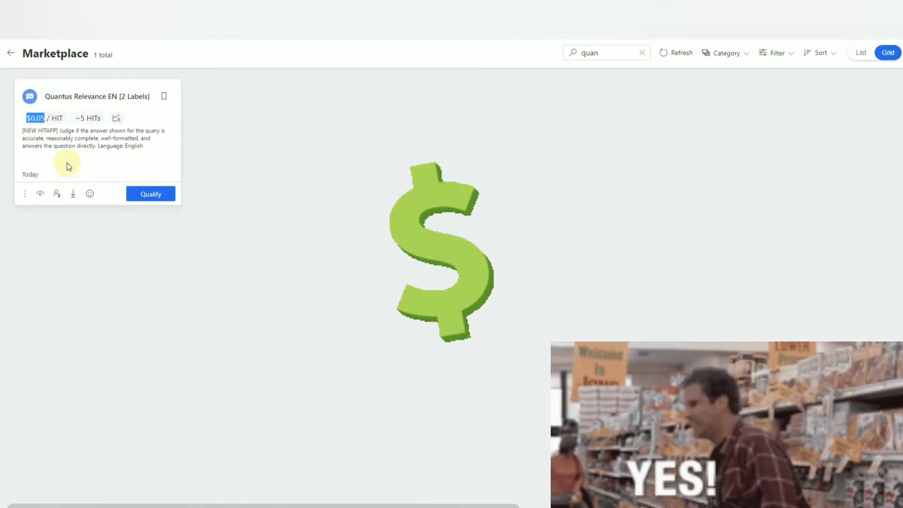
{"action": "left_click", "coordinate": [67, 163]}
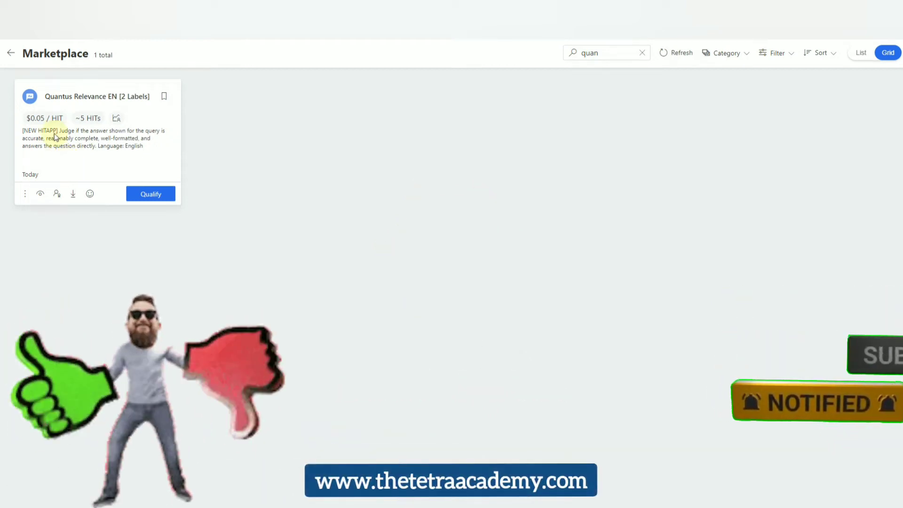
{"action": "left_click_drag", "start_coordinate": [46, 95], "coordinate": [126, 108]}
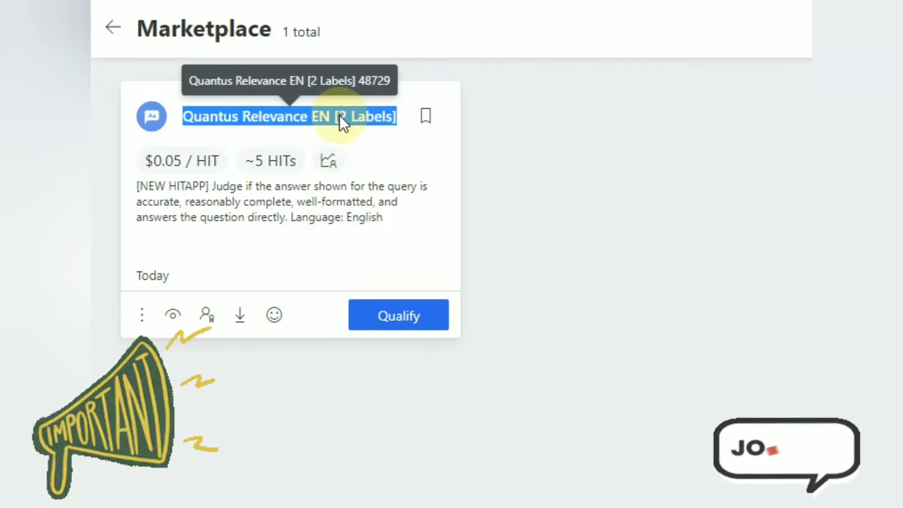
{"action": "left_click", "coordinate": [253, 195]}
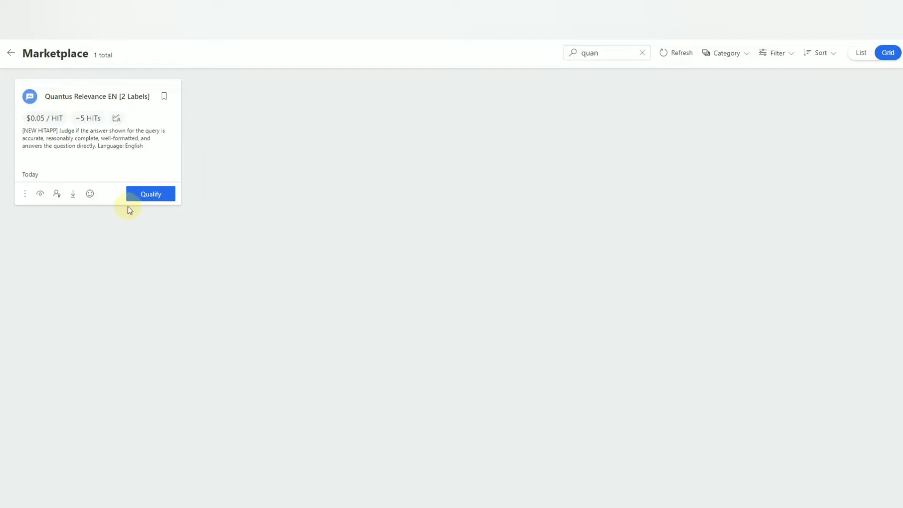
{"action": "left_click", "coordinate": [143, 197]}
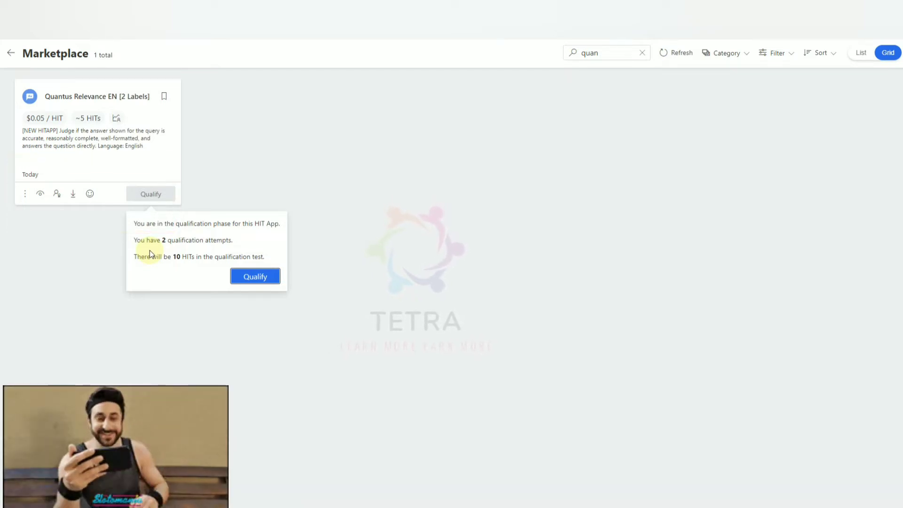
{"action": "left_click", "coordinate": [263, 275]}
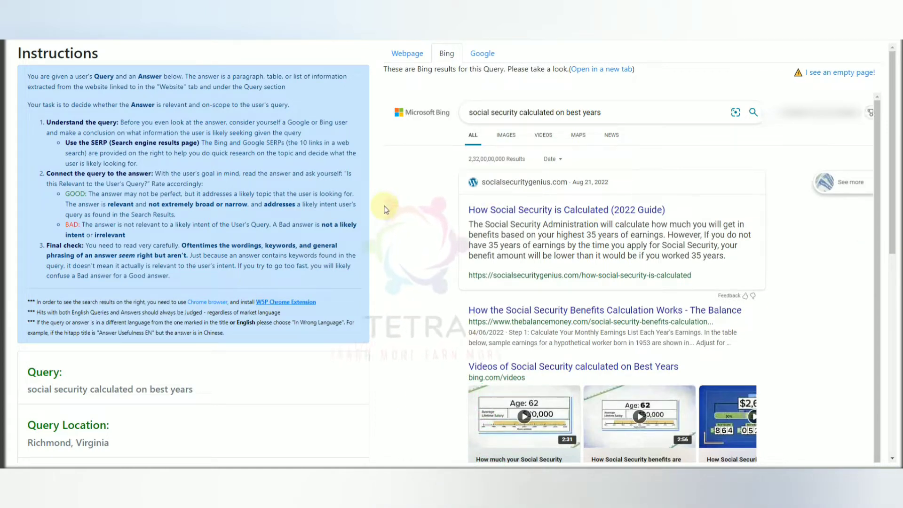
- Draw a dark rectangle around the search results frame and three green arrows pointing to it from the instructions side
{"action": "mouse_move", "coordinate": [892, 42]}
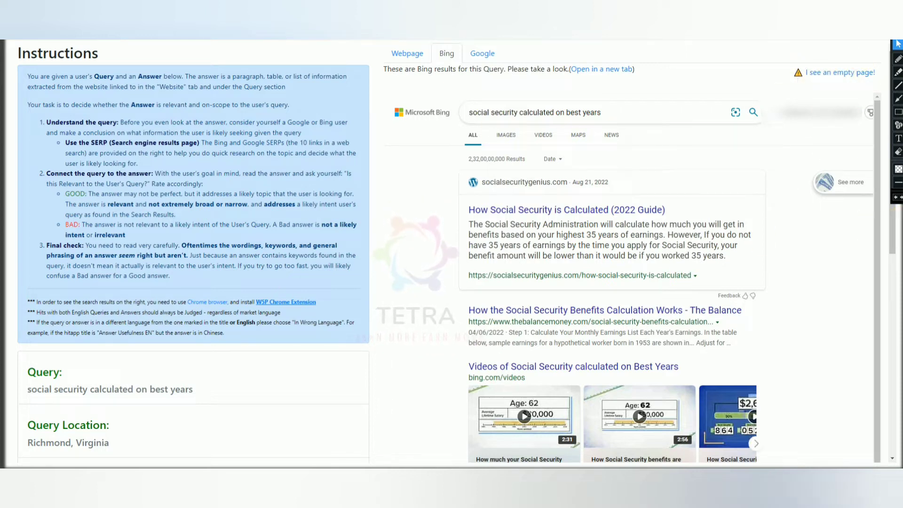
{"action": "left_click", "coordinate": [897, 113]}
{"action": "mouse_move", "coordinate": [370, 43]}
{"action": "left_mouse_down"}
{"action": "mouse_move", "coordinate": [393, 185]}
{"action": "mouse_move", "coordinate": [813, 433]}
{"action": "mouse_move", "coordinate": [889, 465]}
{"action": "mouse_move", "coordinate": [862, 459]}
{"action": "left_mouse_up"}
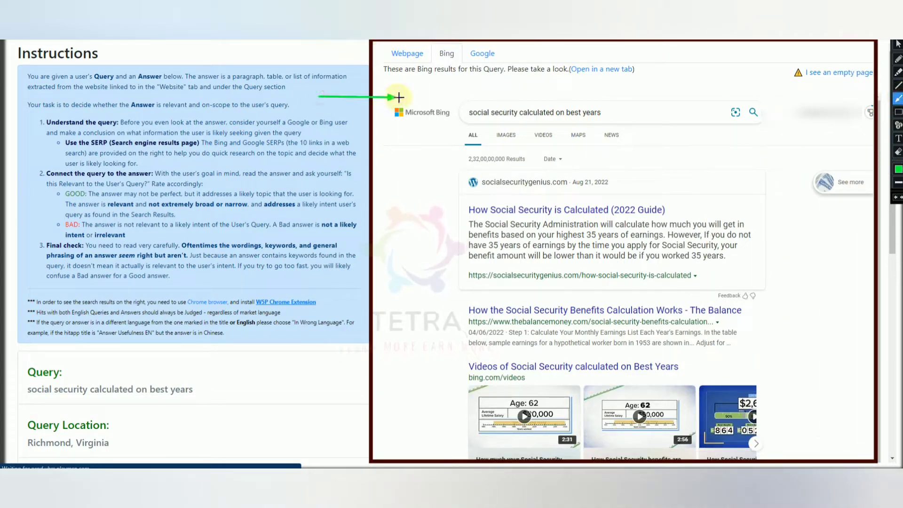
{"action": "left_click_drag", "start_coordinate": [399, 229], "coordinate": [403, 226]}
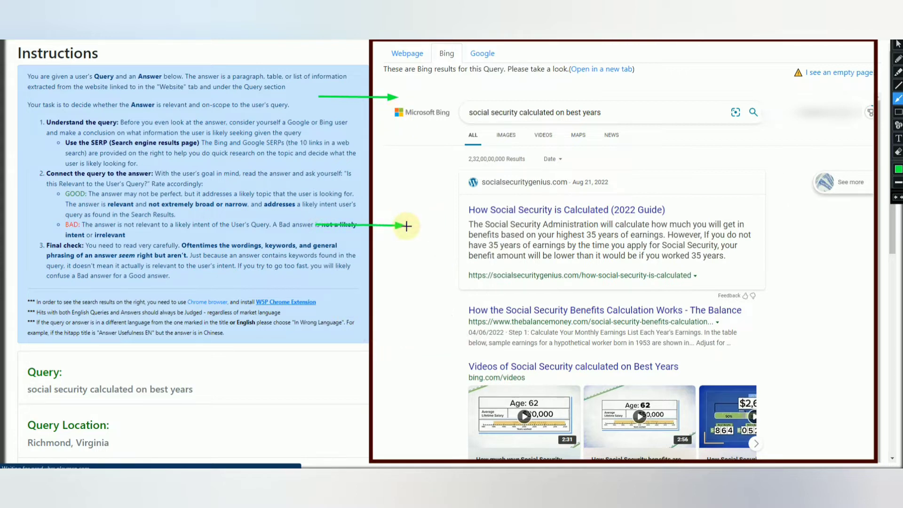
{"action": "left_click_drag", "start_coordinate": [329, 388], "coordinate": [403, 390]}
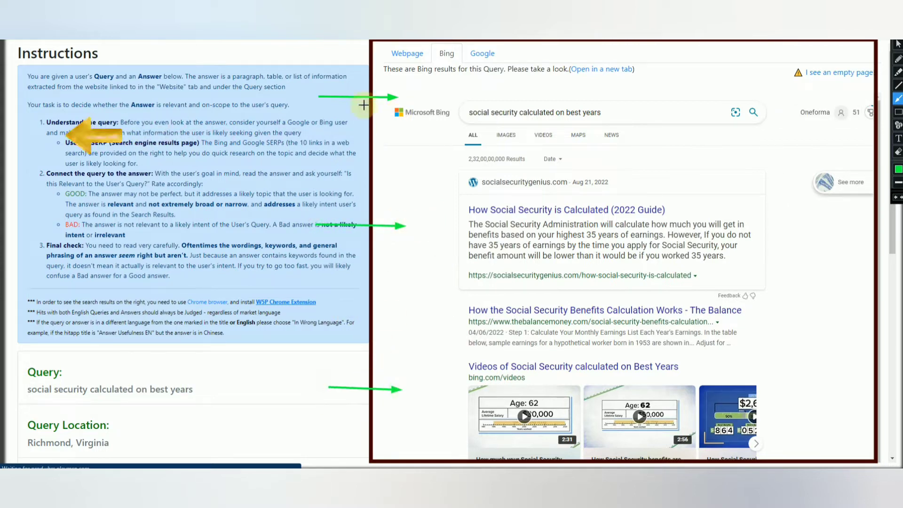
- Outline the Webpage heading in one rectangle and the Bing and Google headings in another, with a dividing line between those two
{"action": "key", "text": "t"}
{"action": "key", "text": "Escape"}
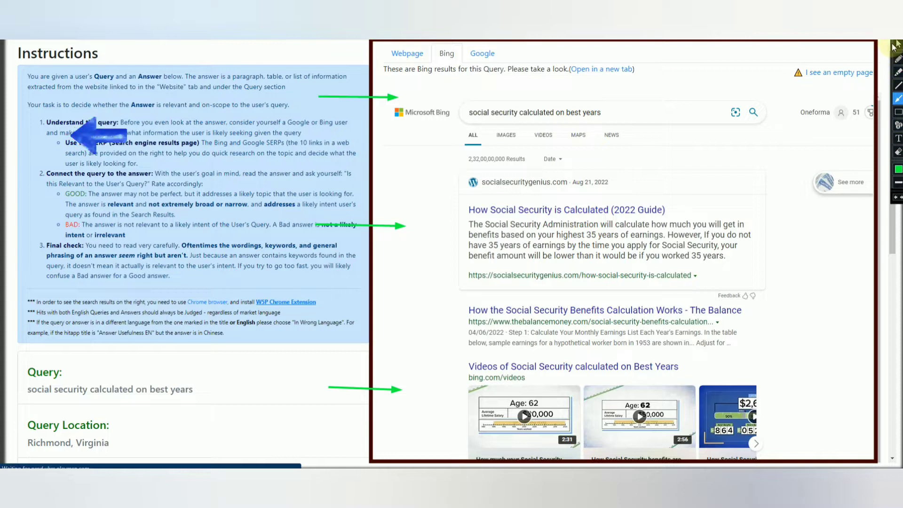
{"action": "key", "text": "r"}
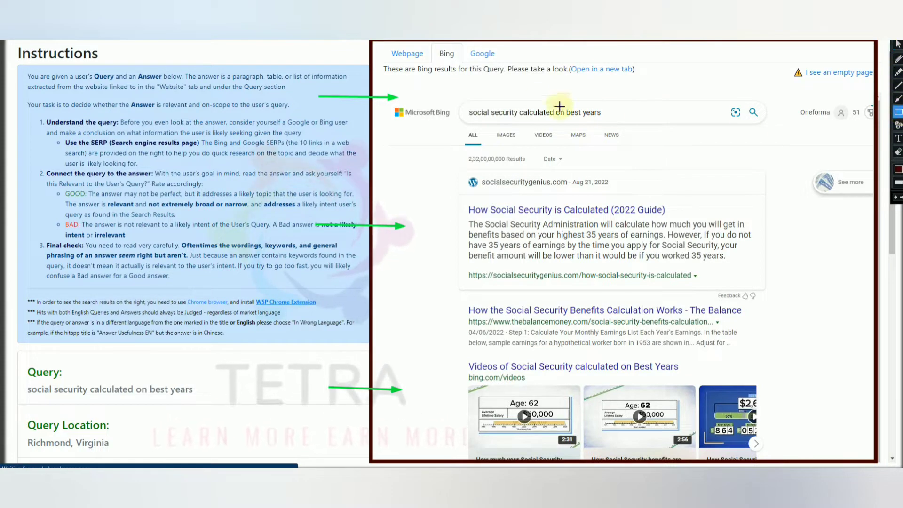
{"action": "left_click_drag", "start_coordinate": [381, 44], "coordinate": [435, 65]}
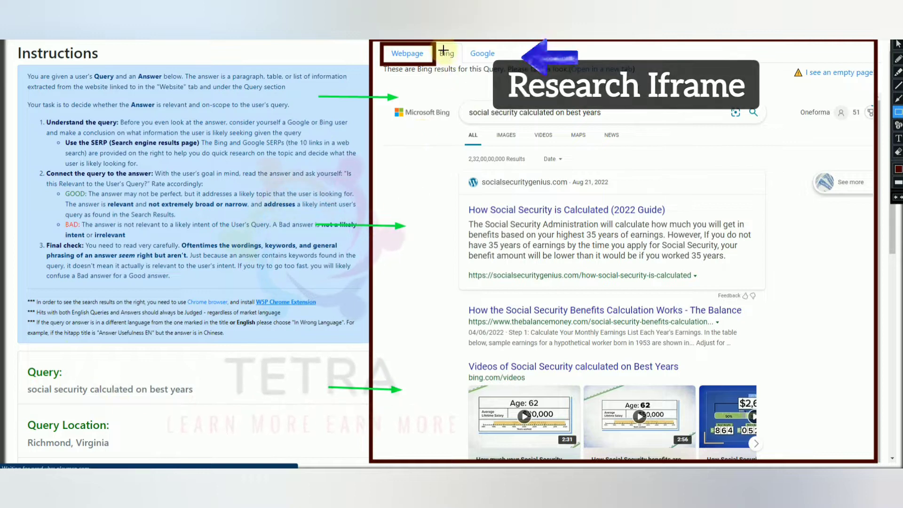
{"action": "mouse_move", "coordinate": [436, 42]}
{"action": "left_mouse_down"}
{"action": "mouse_move", "coordinate": [470, 66]}
{"action": "mouse_move", "coordinate": [501, 64]}
{"action": "left_mouse_up"}
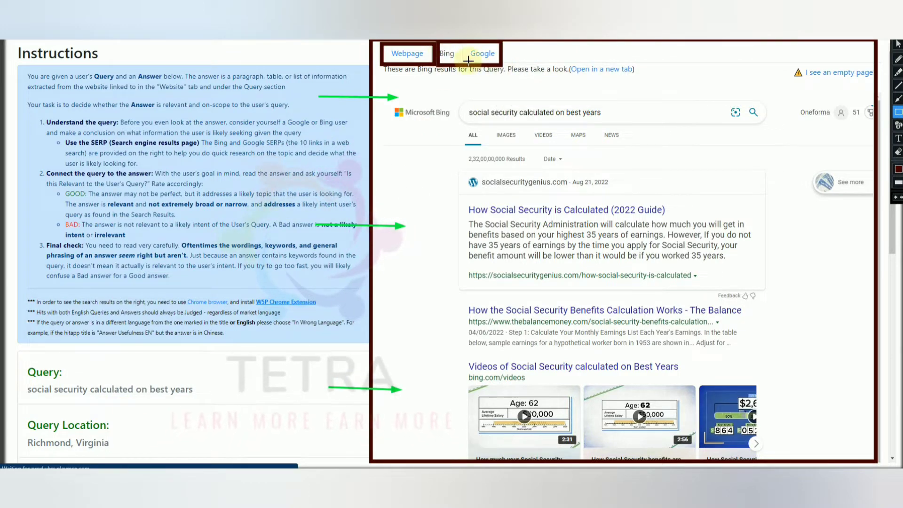
{"action": "left_click", "coordinate": [897, 86]}
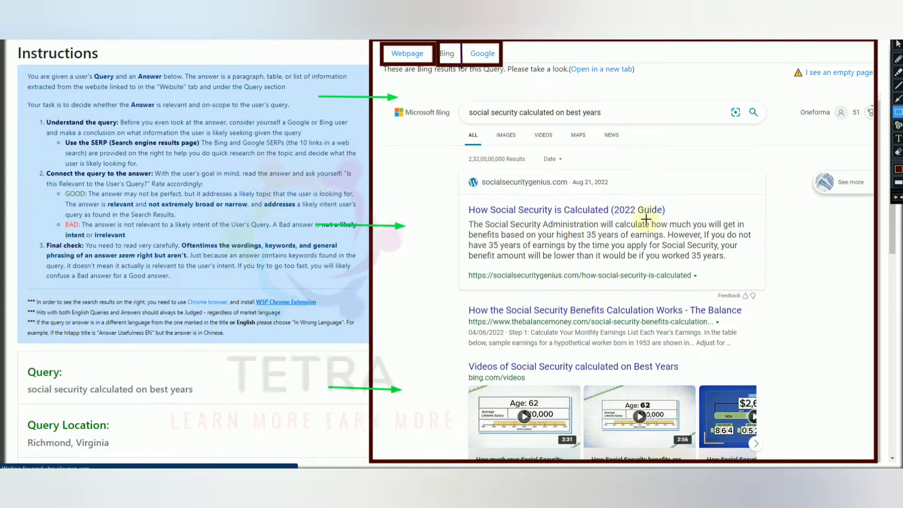
- Draw separate rectangles around the Query, Query Location and Answer sections
{"action": "scroll", "coordinate": [98, 258], "scroll_direction": "down", "scroll_amount": 2}
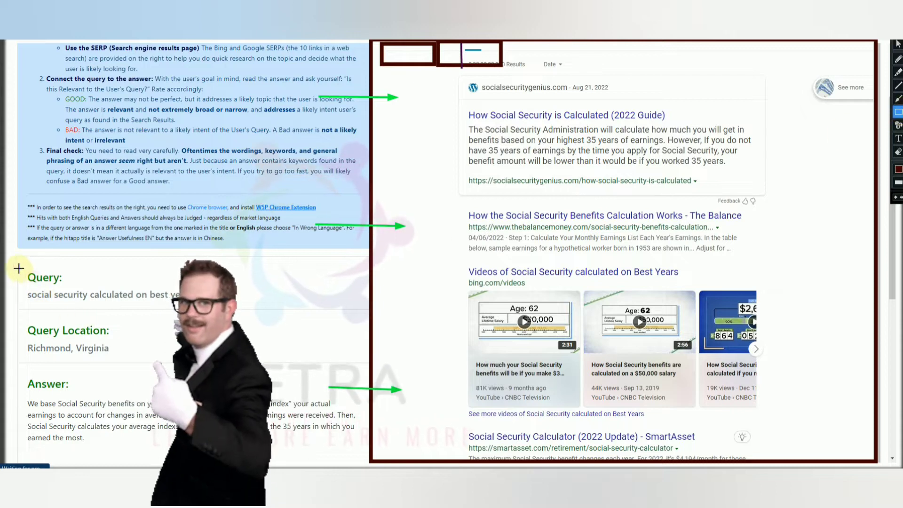
{"action": "left_click_drag", "start_coordinate": [18, 268], "coordinate": [257, 309]}
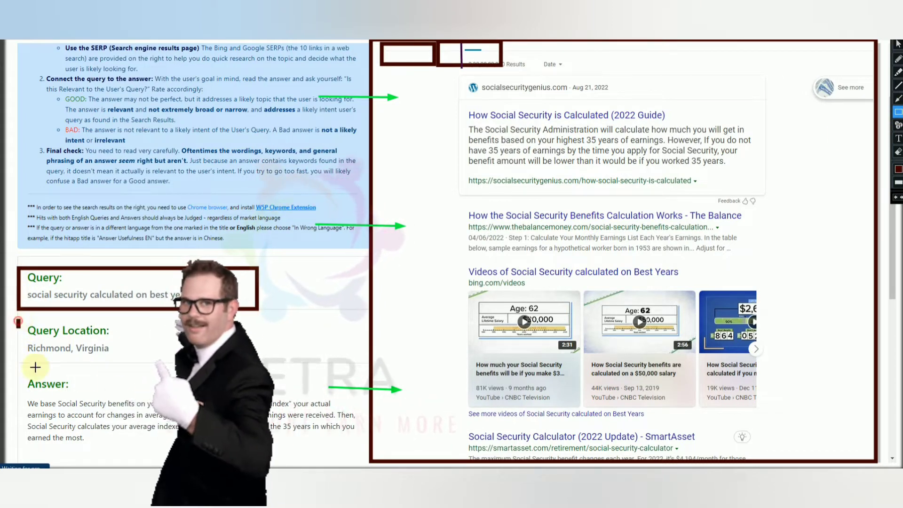
{"action": "mouse_move", "coordinate": [18, 322]}
{"action": "left_mouse_down"}
{"action": "mouse_move", "coordinate": [197, 372]}
{"action": "mouse_move", "coordinate": [258, 362]}
{"action": "left_mouse_up"}
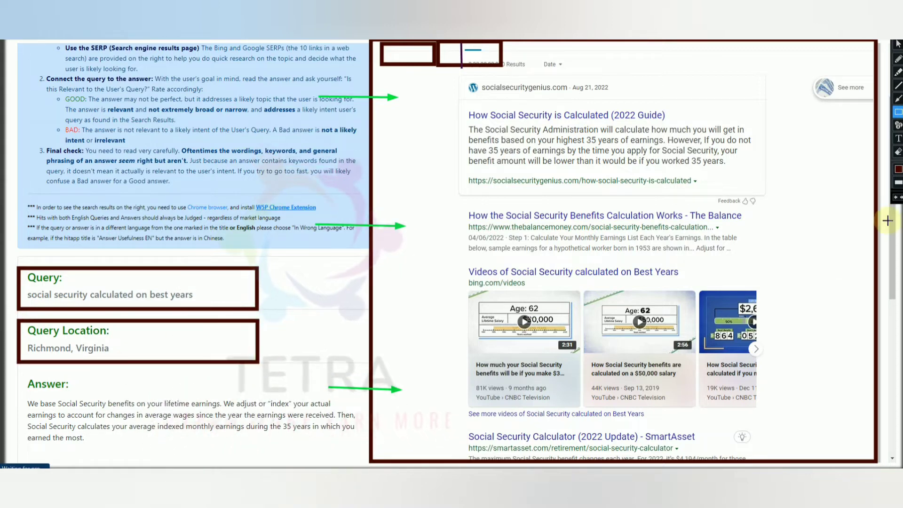
{"action": "mouse_move", "coordinate": [18, 373]}
{"action": "left_mouse_down"}
{"action": "mouse_move", "coordinate": [222, 447]}
{"action": "mouse_move", "coordinate": [359, 457]}
{"action": "left_mouse_up"}
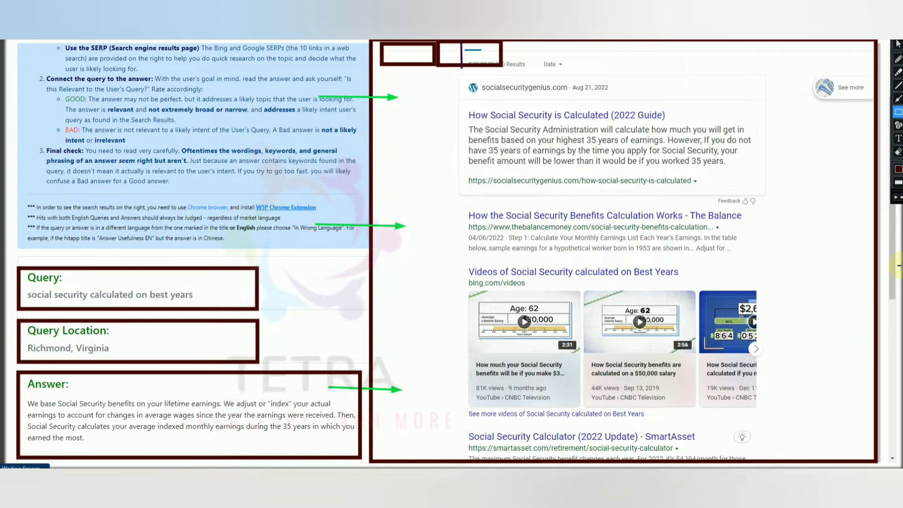
- Review the answer relevance choices Good, Bad and In Wrong Language, and the optional comments field
{"action": "left_click", "coordinate": [898, 44]}
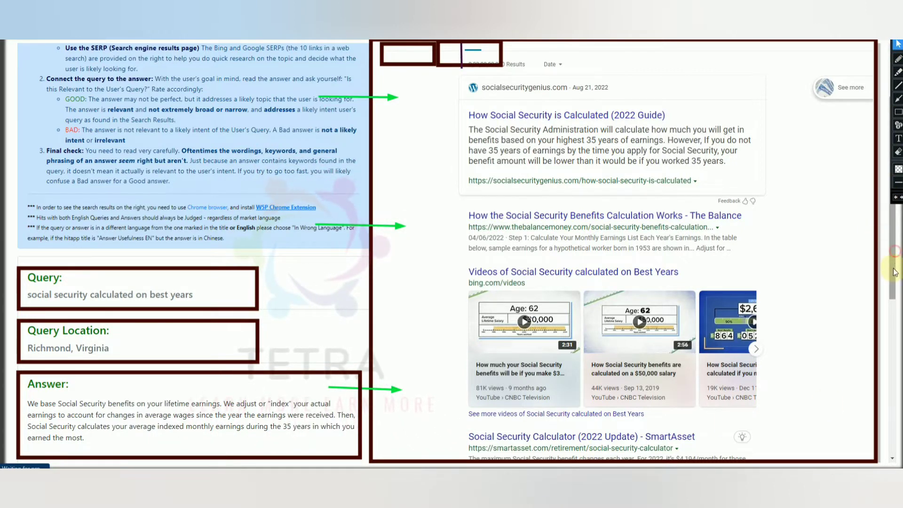
{"action": "scroll", "coordinate": [894, 312], "scroll_direction": "down", "scroll_amount": 2}
{"action": "scroll", "coordinate": [894, 312], "scroll_direction": "down", "scroll_amount": 1}
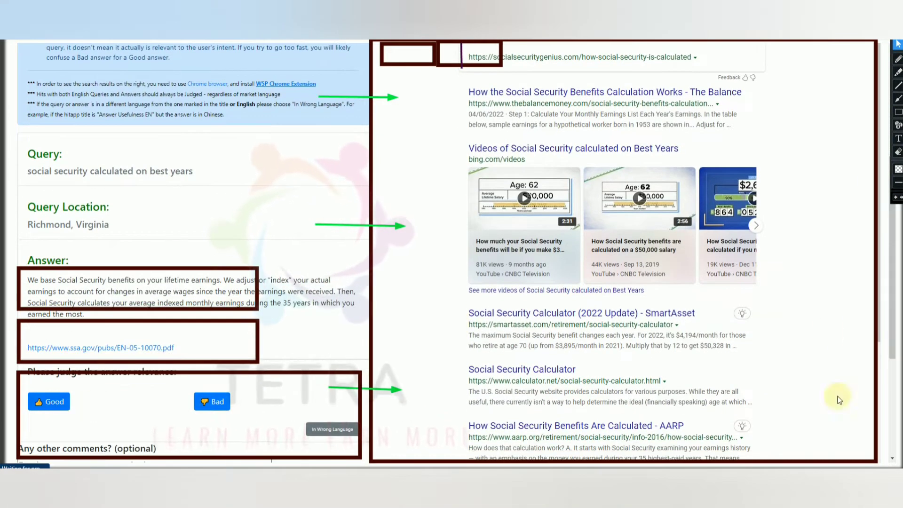
{"action": "scroll", "coordinate": [890, 313], "scroll_direction": "down", "scroll_amount": 3}
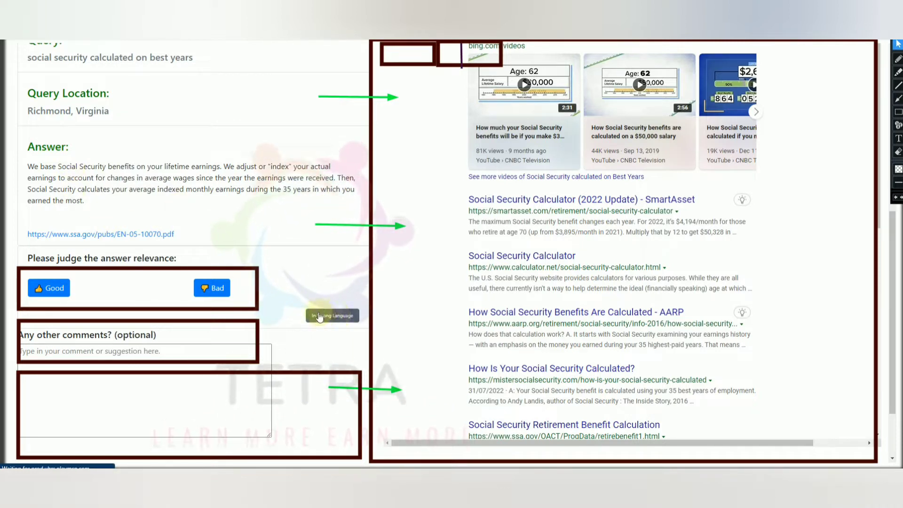
{"action": "left_click", "coordinate": [326, 320]}
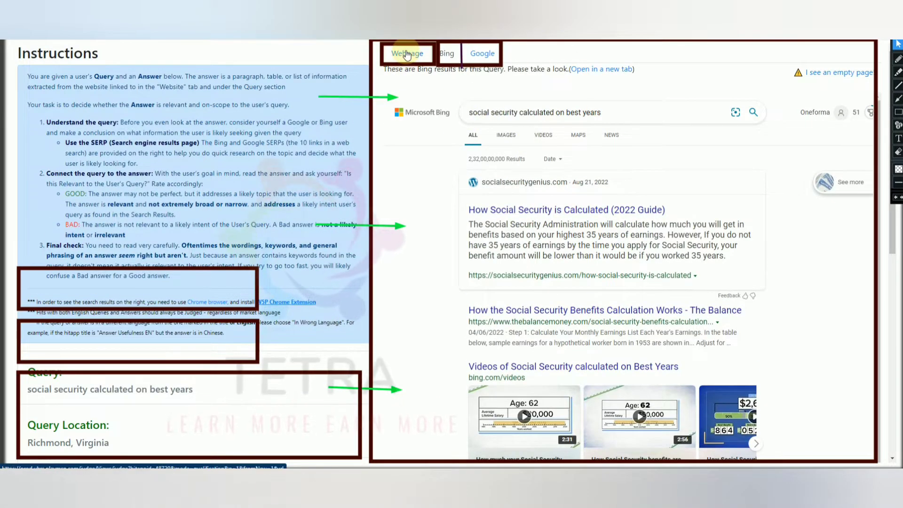
- View the answer's source webpage, the Bing results and the Google page in turn
{"action": "left_click", "coordinate": [407, 54]}
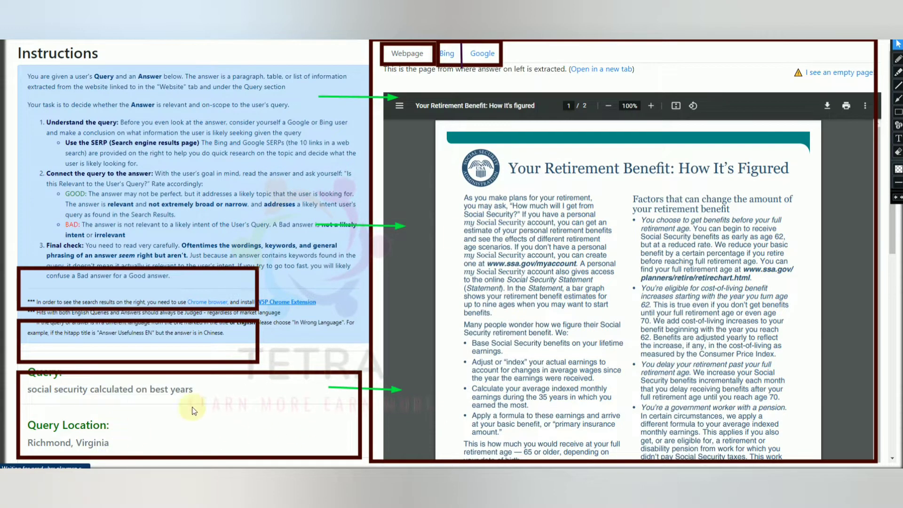
{"action": "left_click", "coordinate": [447, 54]}
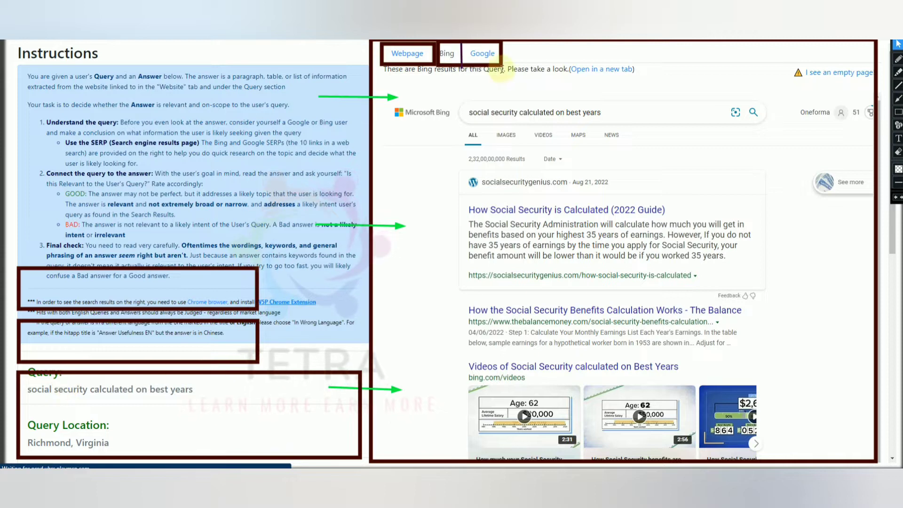
{"action": "left_click", "coordinate": [490, 56]}
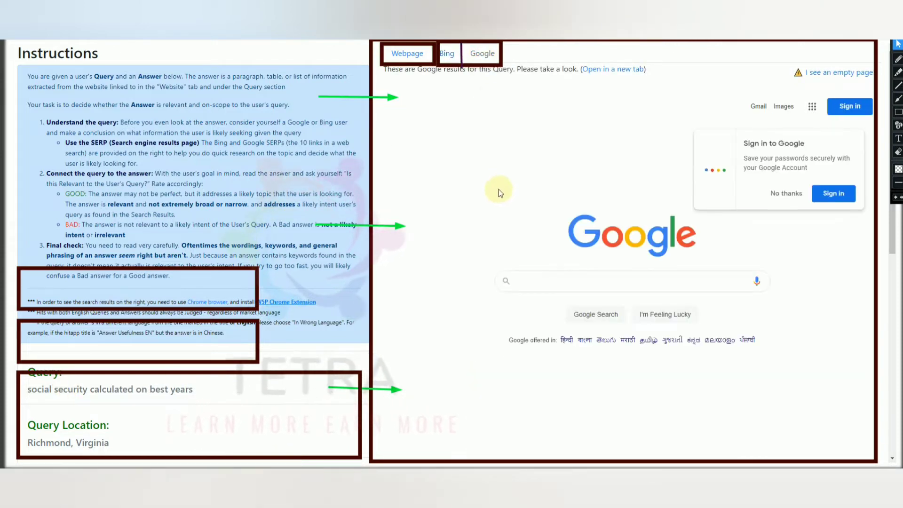
- Dismiss the Google sign-in prompt and search Google for the copied query "social security calculated on best years"
{"action": "left_click", "coordinate": [776, 193]}
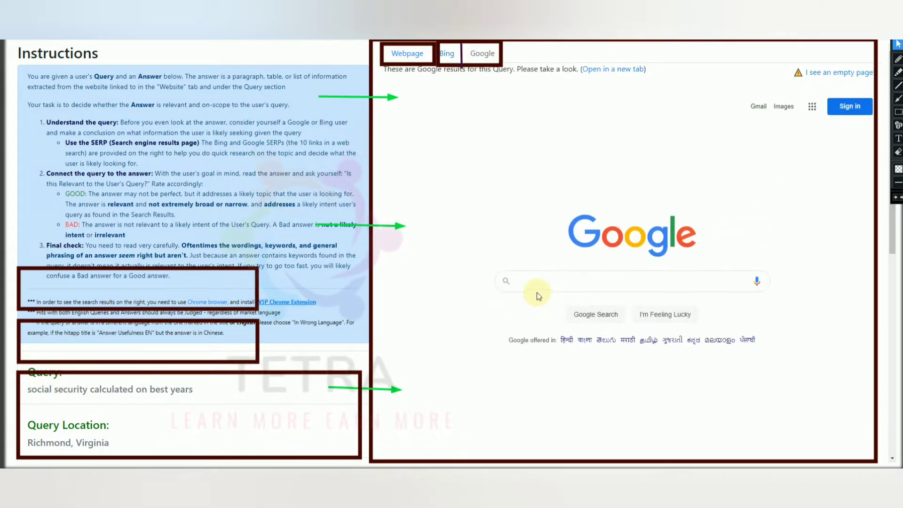
{"action": "triple_click", "coordinate": [68, 389]}
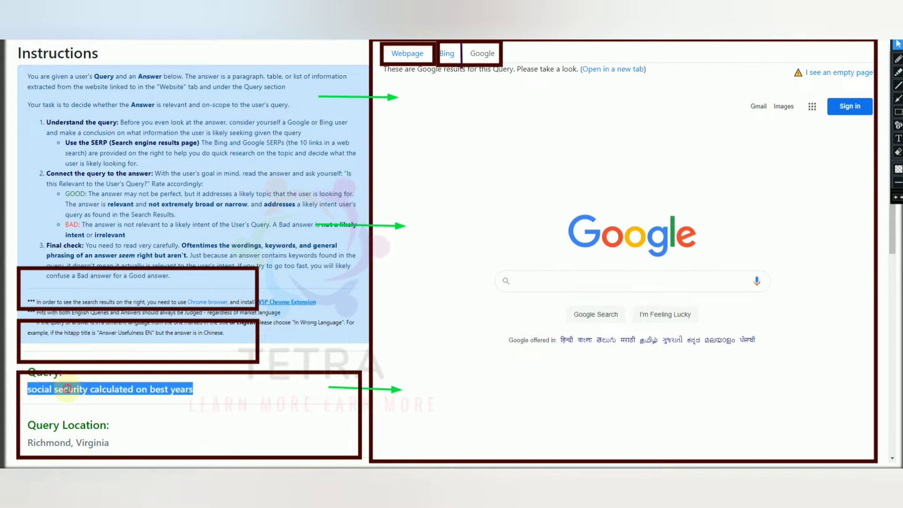
{"action": "right_click", "coordinate": [68, 389]}
{"action": "left_click", "coordinate": [82, 395]}
{"action": "right_click", "coordinate": [580, 286]}
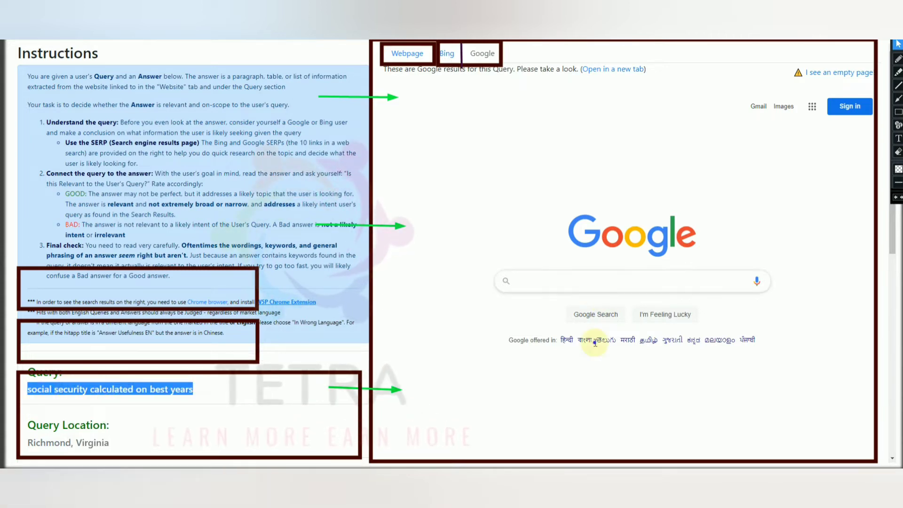
{"action": "left_click", "coordinate": [604, 362]}
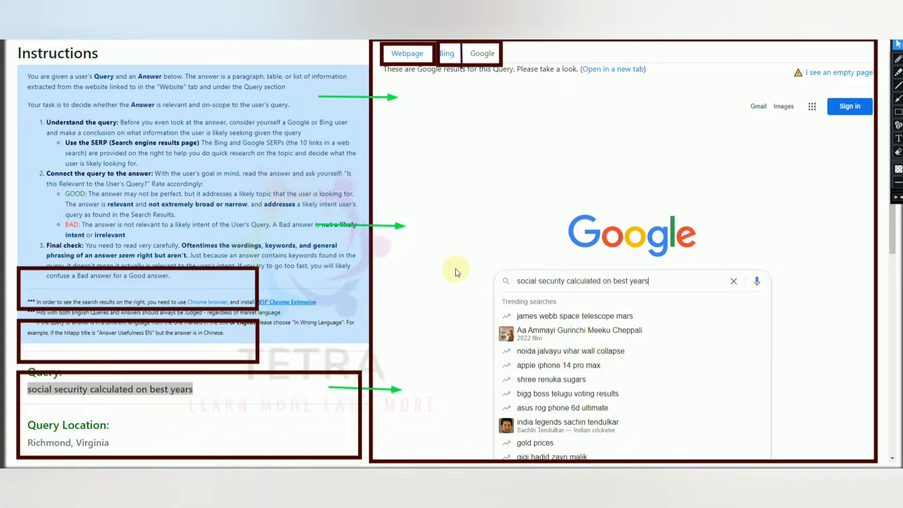
{"action": "left_click", "coordinate": [585, 320]}
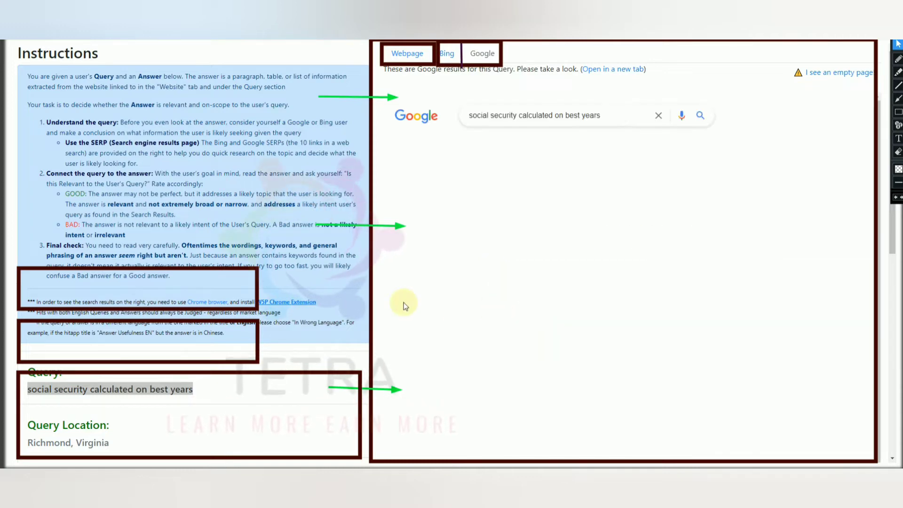
- Return to the answer's source webpage and erase the drawn rectangles and arrows
{"action": "left_click", "coordinate": [407, 54]}
{"action": "left_click", "coordinate": [897, 152]}
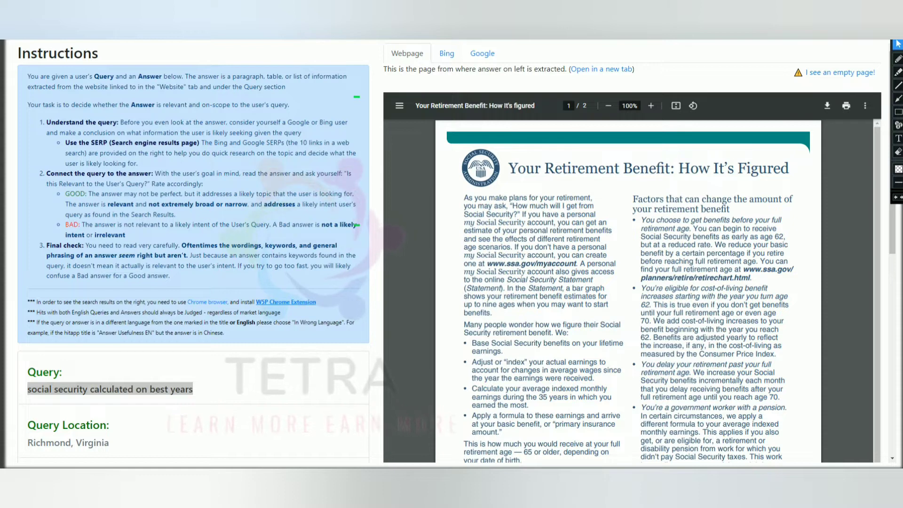
{"action": "left_click", "coordinate": [270, 205]}
{"action": "left_click", "coordinate": [623, 142]}
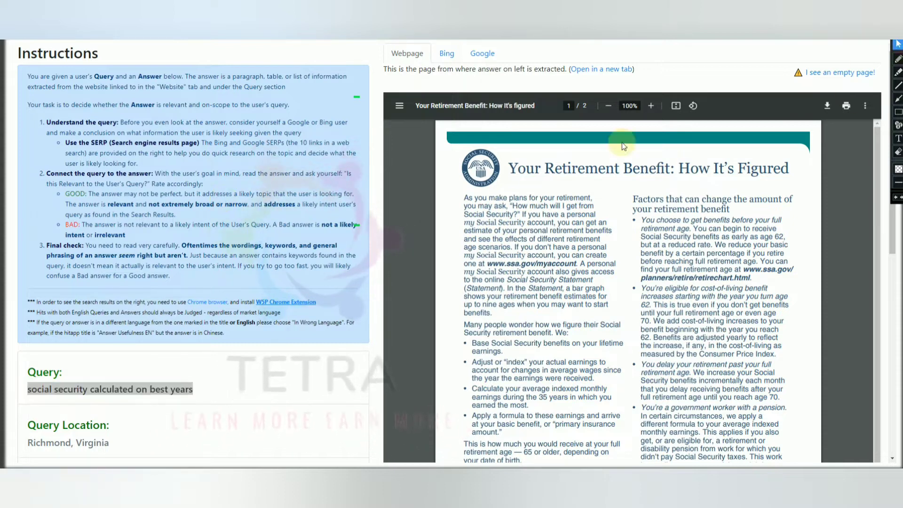
- Highlight the query text "social security calculated on best years" to read it alongside its location and answer
{"action": "scroll", "coordinate": [181, 299], "scroll_direction": "down", "scroll_amount": 2}
{"action": "left_click", "coordinate": [130, 303]}
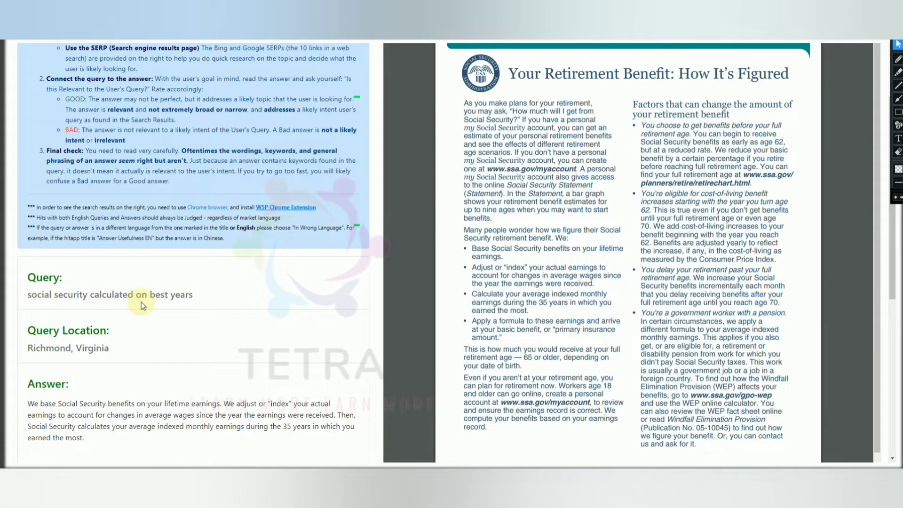
{"action": "scroll", "coordinate": [141, 302], "scroll_direction": "down", "scroll_amount": 1}
{"action": "left_click", "coordinate": [27, 249]}
{"action": "left_click_drag", "start_coordinate": [78, 252], "coordinate": [192, 252]}
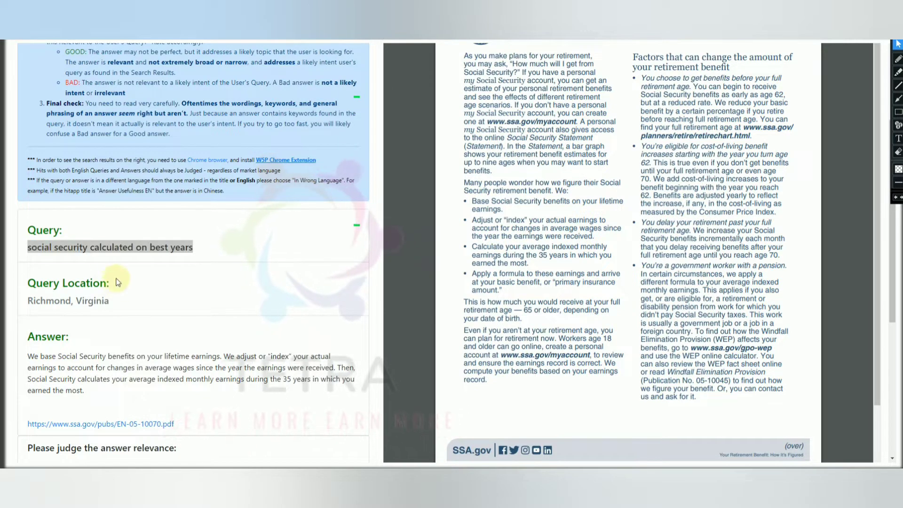
- Highlight the query text "social security calculated on best years" again to work out what the searcher wants
{"action": "left_click", "coordinate": [107, 260]}
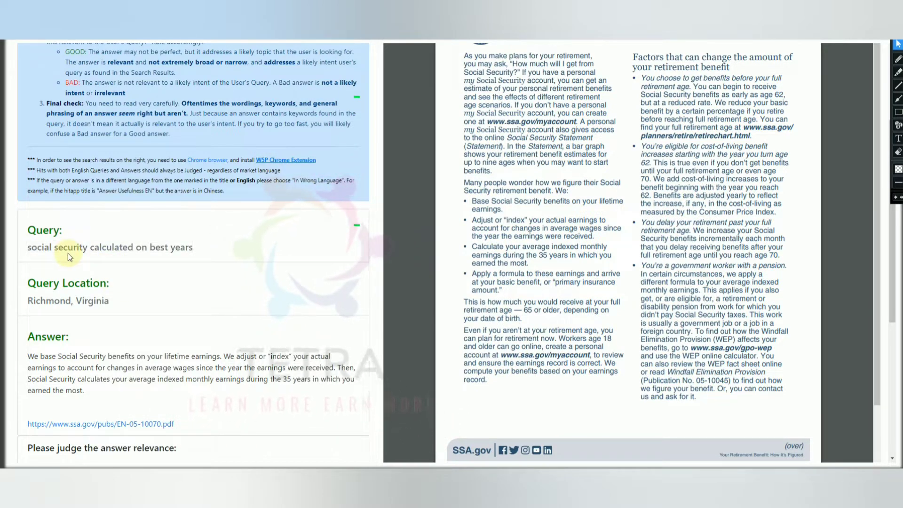
{"action": "left_click", "coordinate": [29, 247]}
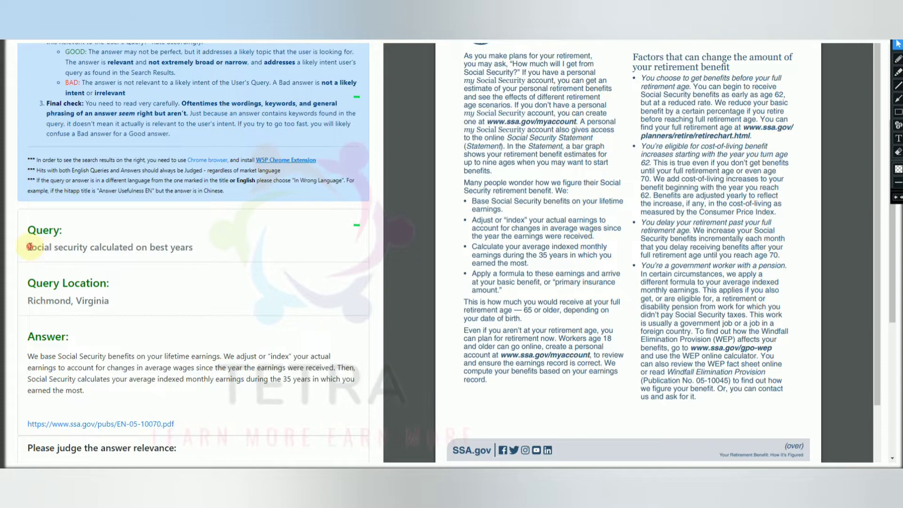
{"action": "left_click_drag", "start_coordinate": [29, 246], "coordinate": [194, 248]}
{"action": "left_click", "coordinate": [200, 247]}
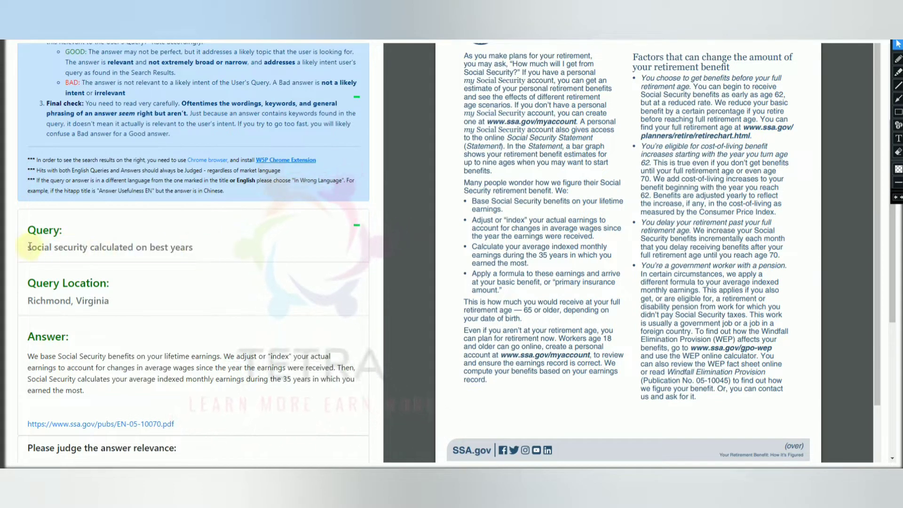
{"action": "left_click_drag", "start_coordinate": [30, 246], "coordinate": [197, 256]}
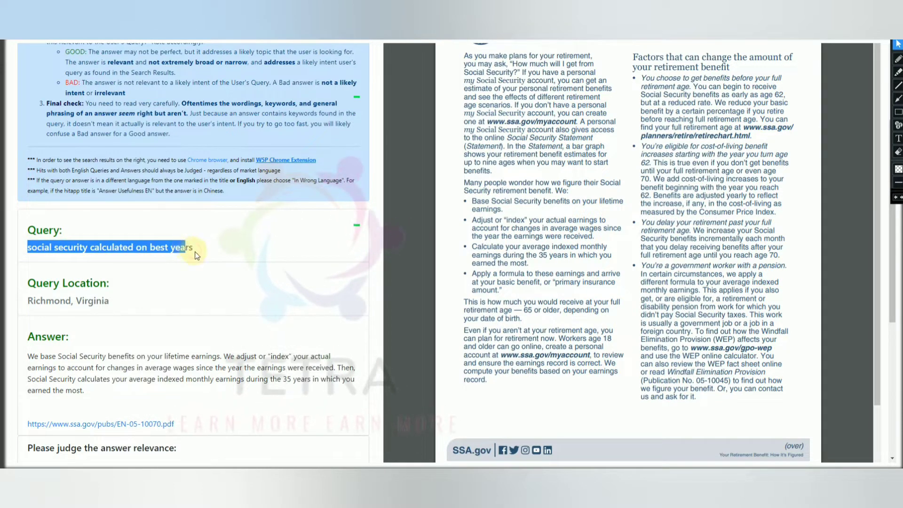
{"action": "left_click", "coordinate": [197, 256]}
- Open the Bing results for the query and read the first entries against the query
{"action": "scroll", "coordinate": [197, 256], "scroll_direction": "up", "scroll_amount": 3}
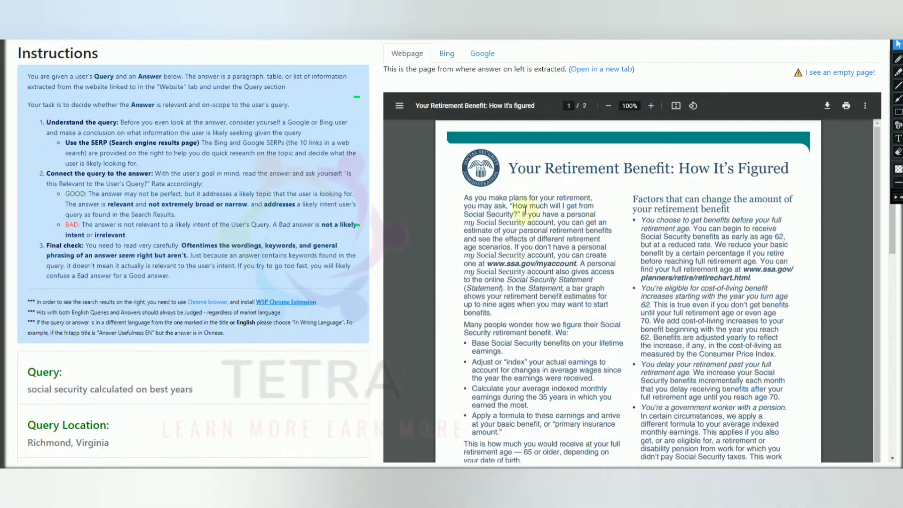
{"action": "left_click", "coordinate": [449, 60]}
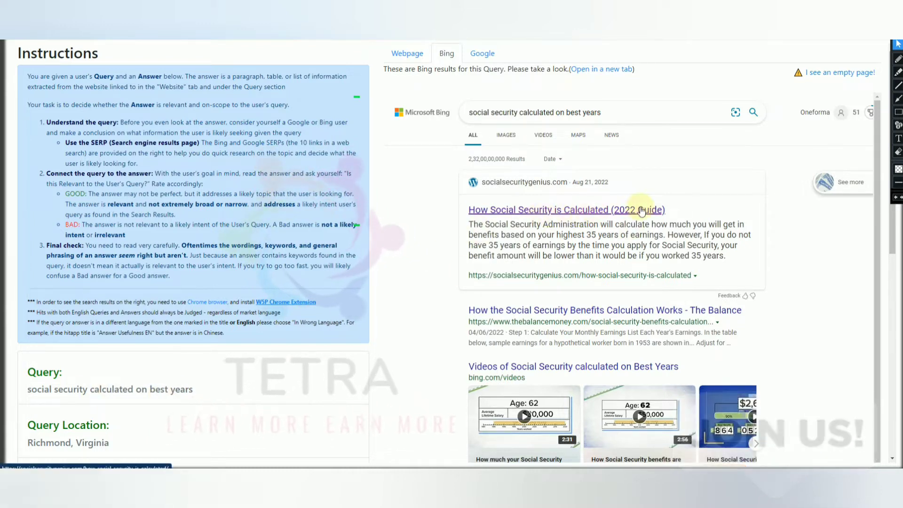
{"action": "scroll", "coordinate": [509, 292], "scroll_direction": "down", "scroll_amount": 1}
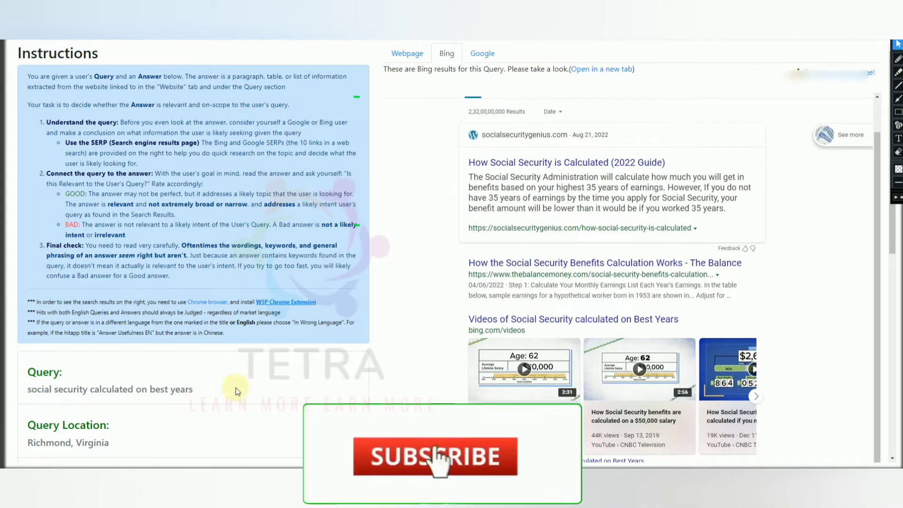
{"action": "scroll", "coordinate": [140, 303], "scroll_direction": "down", "scroll_amount": 3}
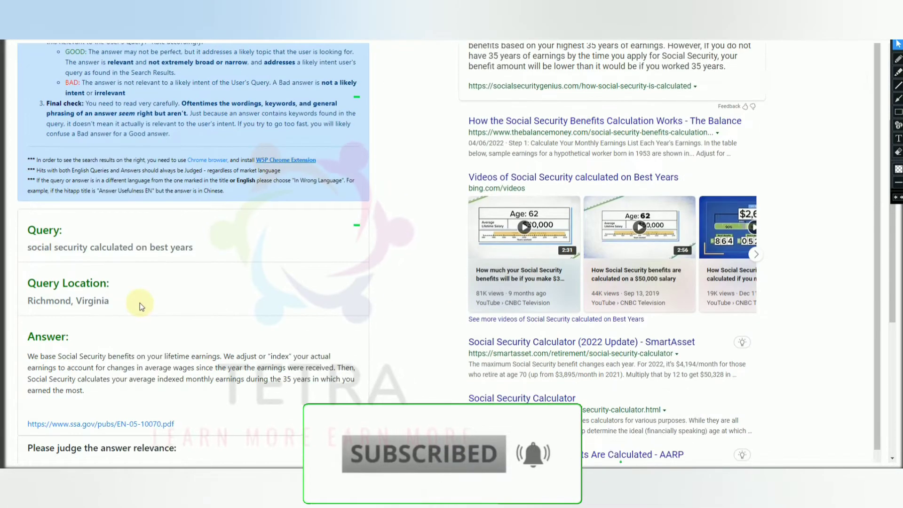
- Read the full answer text by highlighting it, and mark its ssa.gov source link
{"action": "left_click_drag", "start_coordinate": [27, 357], "coordinate": [152, 388]}
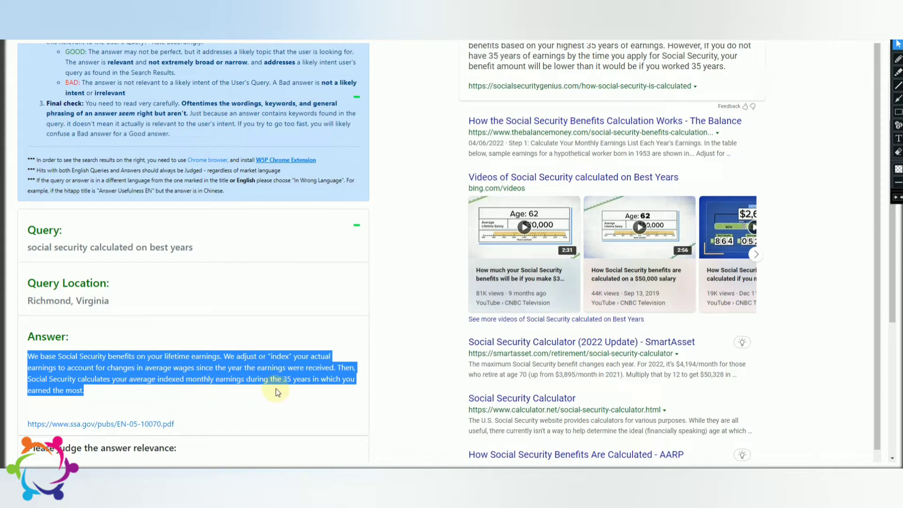
{"action": "left_click", "coordinate": [190, 399]}
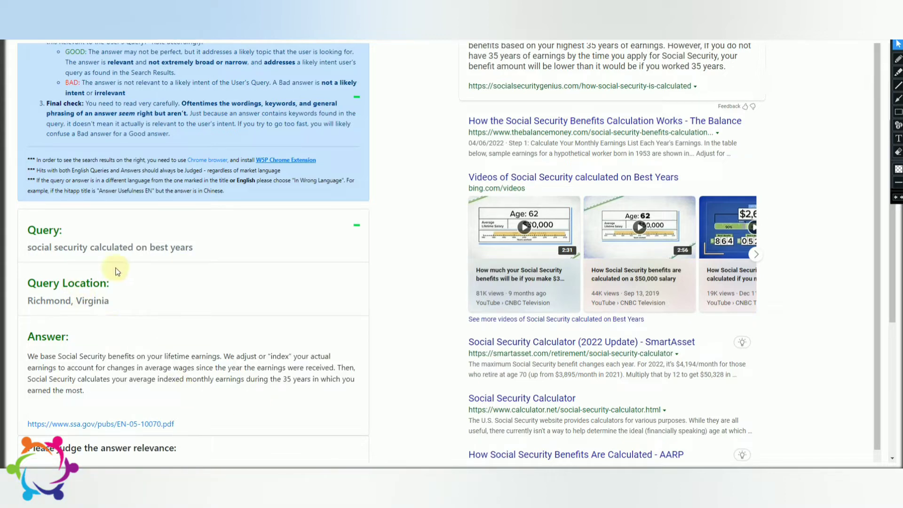
{"action": "scroll", "coordinate": [194, 377], "scroll_direction": "down", "scroll_amount": 2}
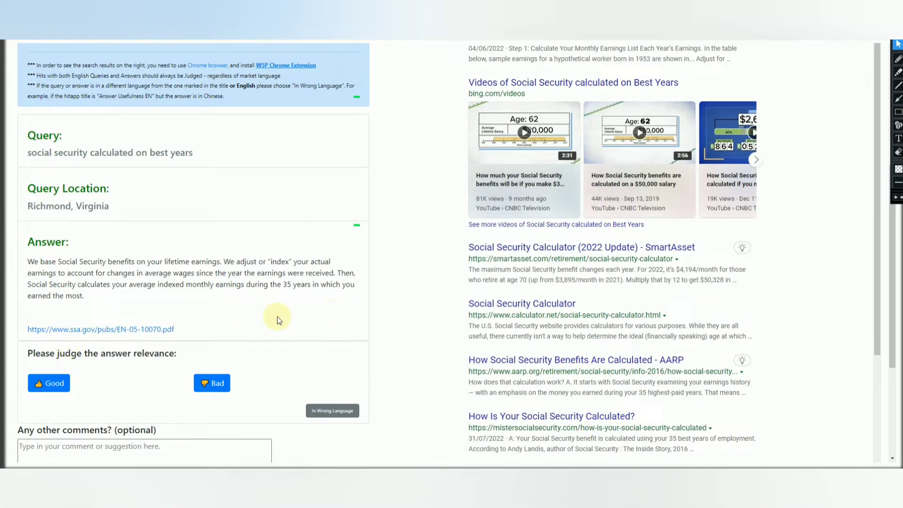
{"action": "left_click_drag", "start_coordinate": [176, 329], "coordinate": [23, 330]}
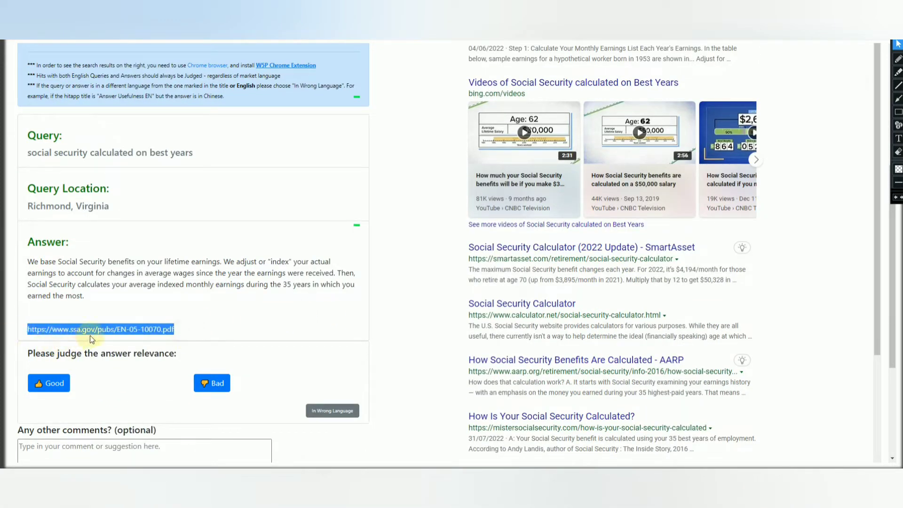
{"action": "left_click", "coordinate": [409, 326]}
- Reread the query and examine the whole first page of Bing results for what they say about the calculation
{"action": "scroll", "coordinate": [696, 283], "scroll_direction": "up", "scroll_amount": 1}
{"action": "scroll", "coordinate": [693, 282], "scroll_direction": "up", "scroll_amount": 5}
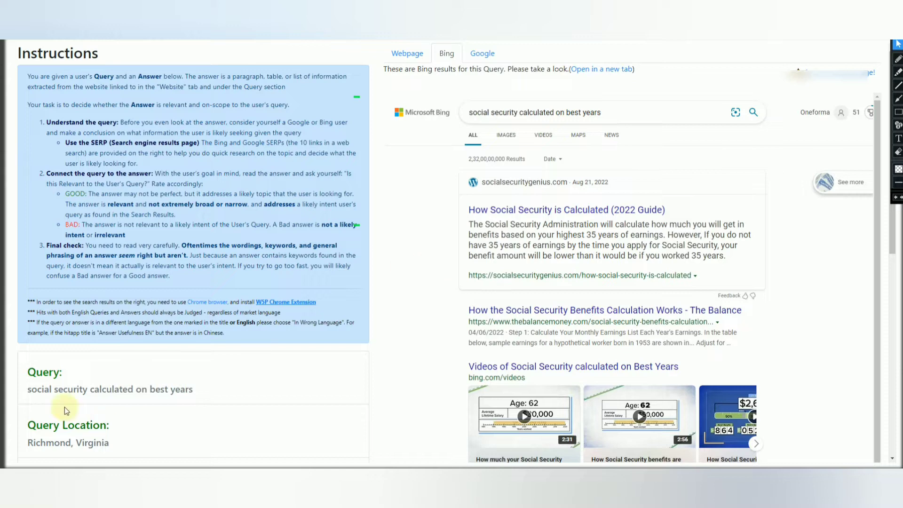
{"action": "left_click_drag", "start_coordinate": [52, 389], "coordinate": [178, 393]}
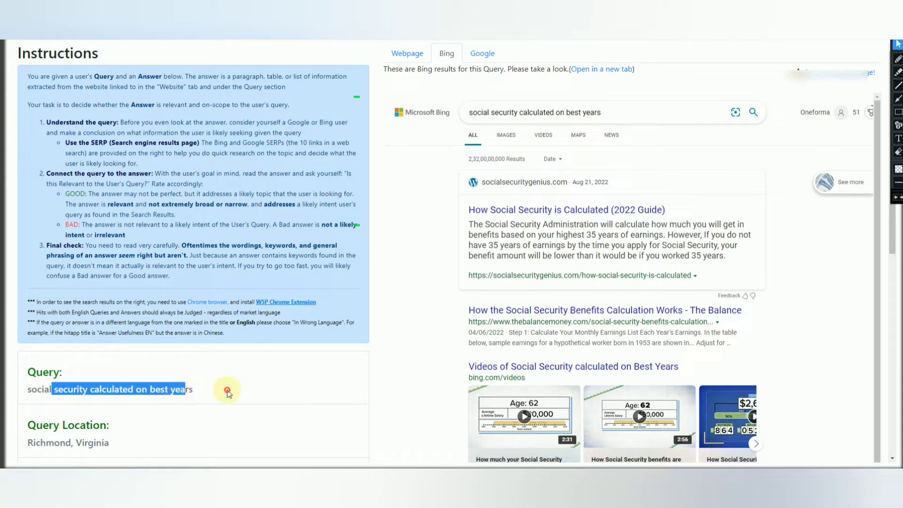
{"action": "left_click", "coordinate": [227, 392]}
{"action": "scroll", "coordinate": [448, 289], "scroll_direction": "down", "scroll_amount": 2}
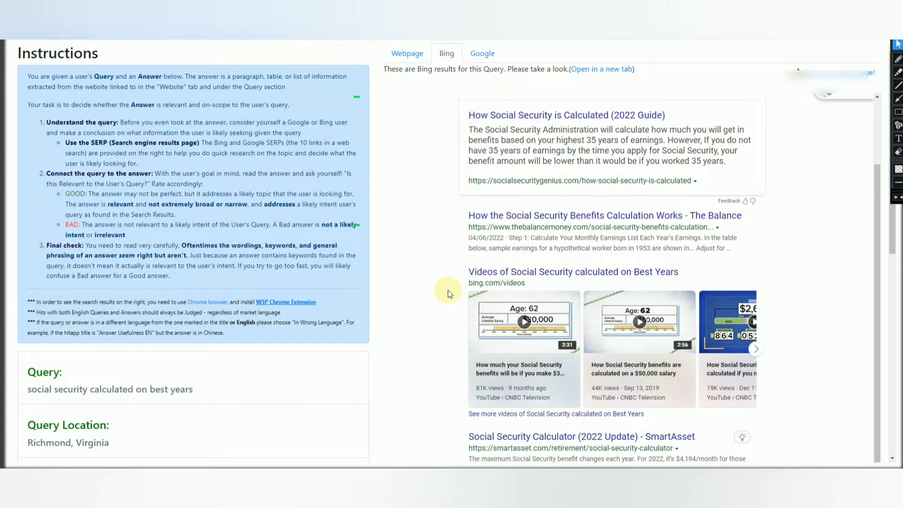
{"action": "scroll", "coordinate": [448, 290], "scroll_direction": "down", "scroll_amount": 4}
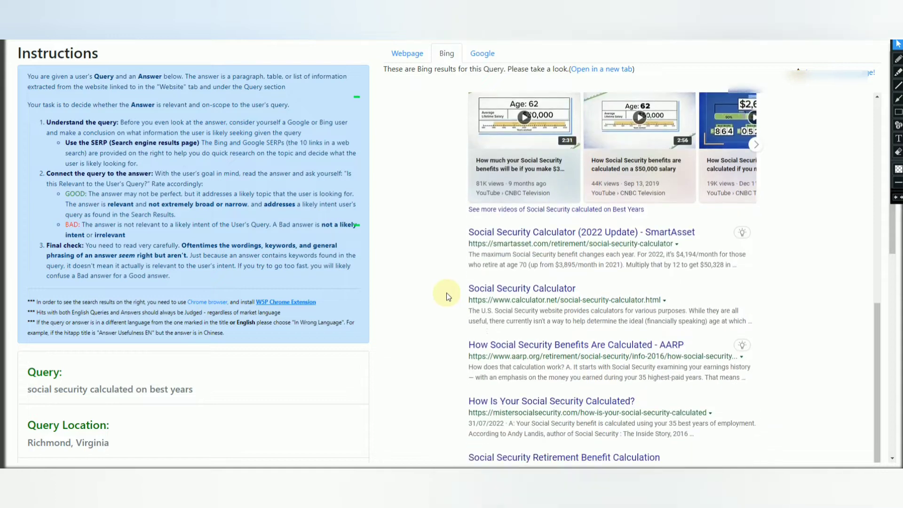
{"action": "scroll", "coordinate": [447, 292], "scroll_direction": "down", "scroll_amount": 3}
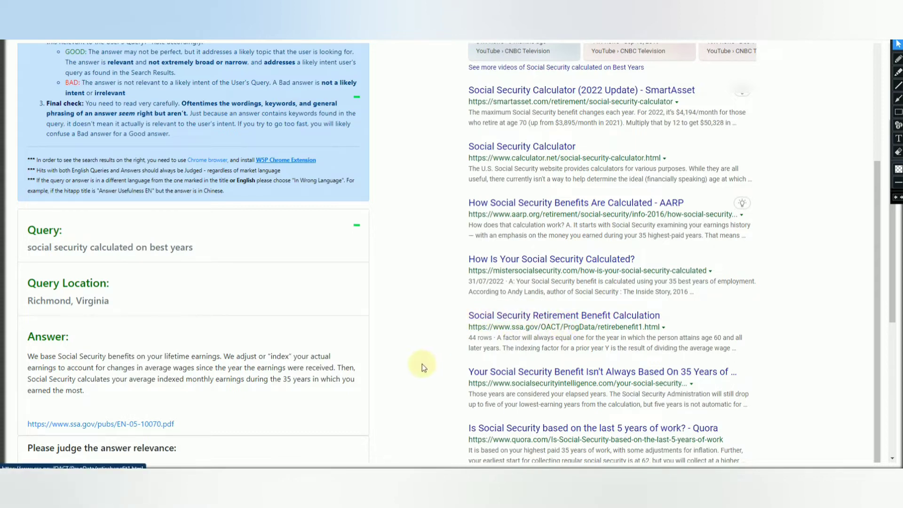
{"action": "scroll", "coordinate": [421, 363], "scroll_direction": "down", "scroll_amount": 3}
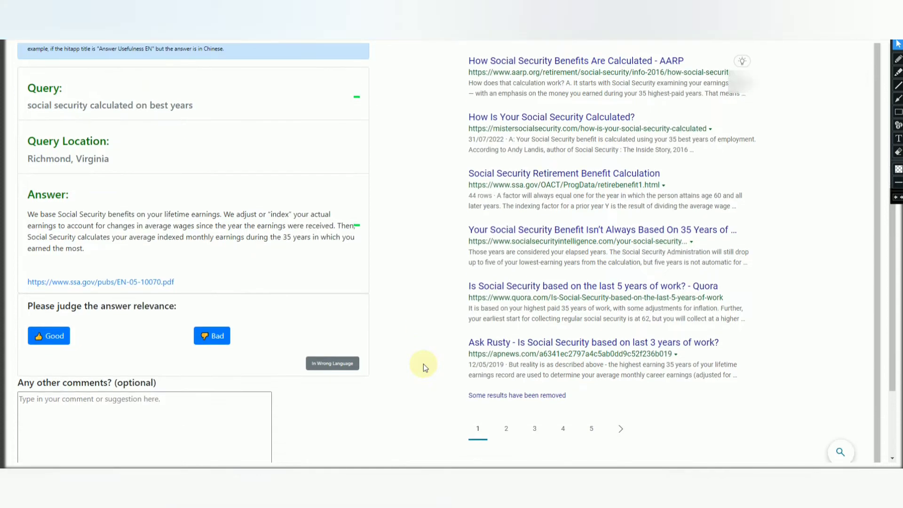
{"action": "scroll", "coordinate": [424, 363], "scroll_direction": "up", "scroll_amount": 5}
{"action": "scroll", "coordinate": [565, 228], "scroll_direction": "up", "scroll_amount": 5}
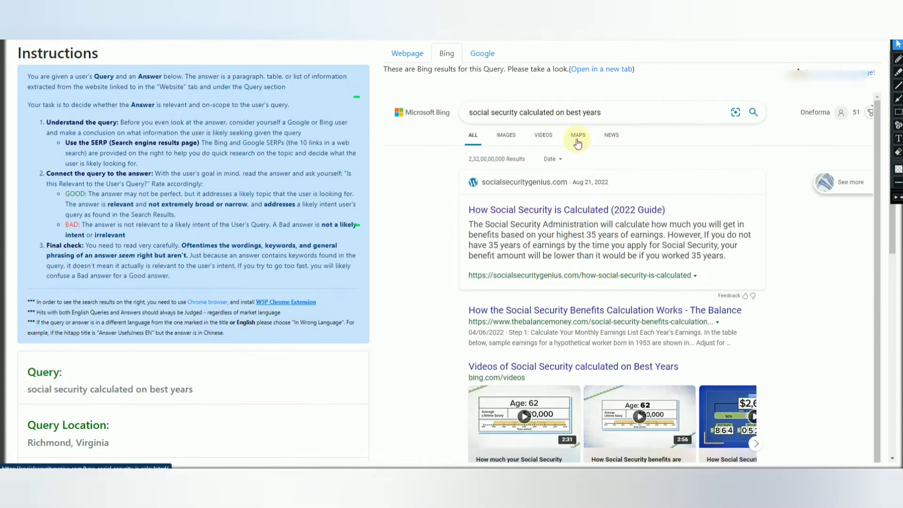
- Open the Google results and highlight the query to compare it with the answer
{"action": "left_click", "coordinate": [481, 54]}
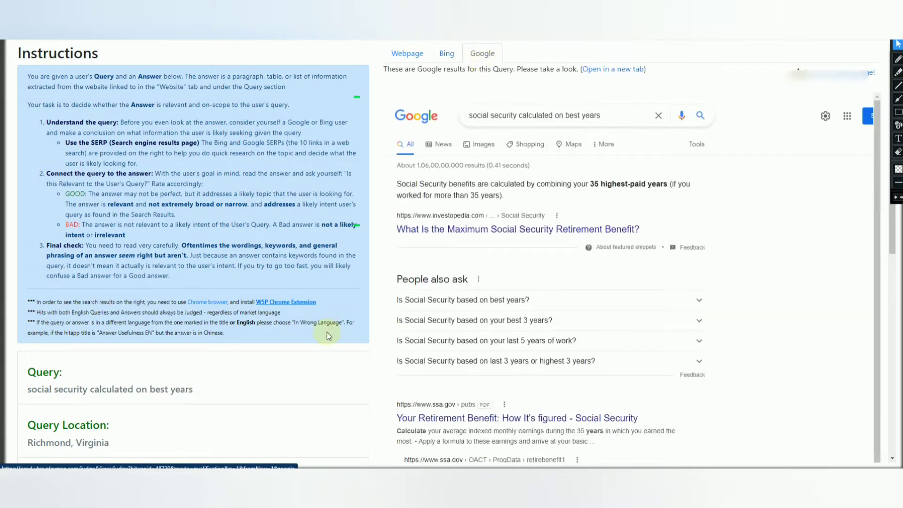
{"action": "scroll", "coordinate": [183, 391], "scroll_direction": "down", "scroll_amount": 2}
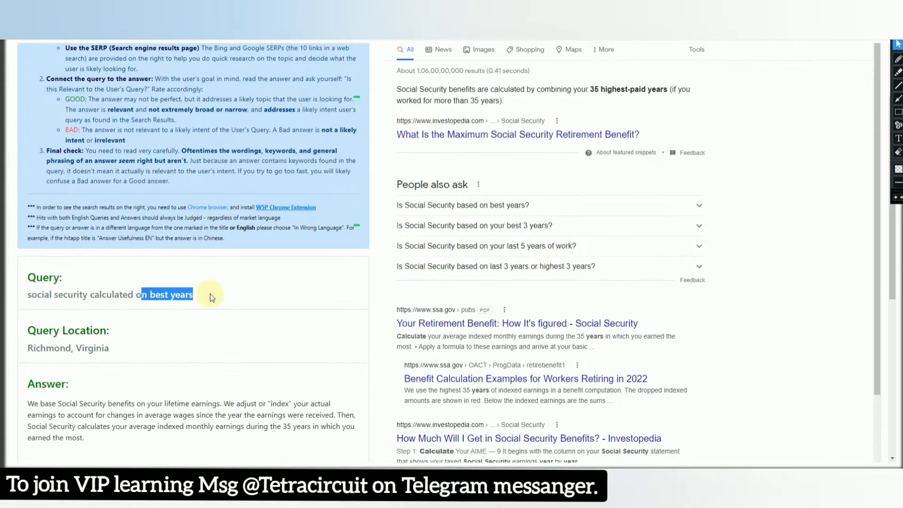
{"action": "left_click_drag", "start_coordinate": [101, 295], "coordinate": [28, 294]}
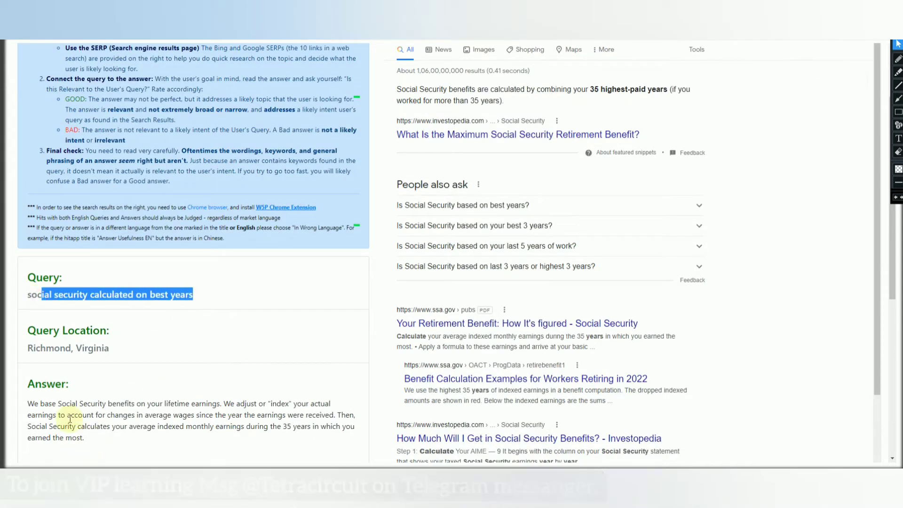
{"action": "left_click_drag", "start_coordinate": [70, 415], "coordinate": [101, 428]}
{"action": "left_click", "coordinate": [258, 282]}
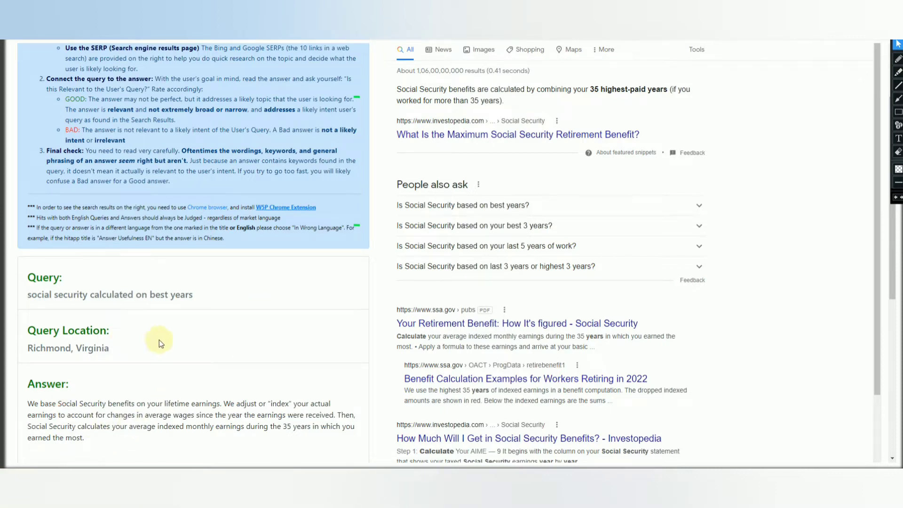
{"action": "scroll", "coordinate": [569, 263], "scroll_direction": "up", "scroll_amount": 2}
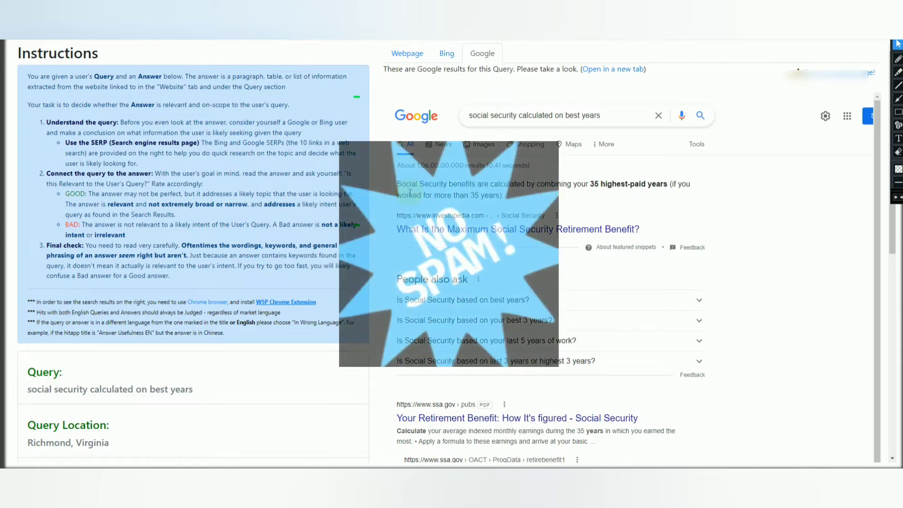
- Highlight Google's featured snippet and compare it with the answer's phrase about monthly earnings during the 35 years
{"action": "left_click_drag", "start_coordinate": [397, 184], "coordinate": [503, 195]}
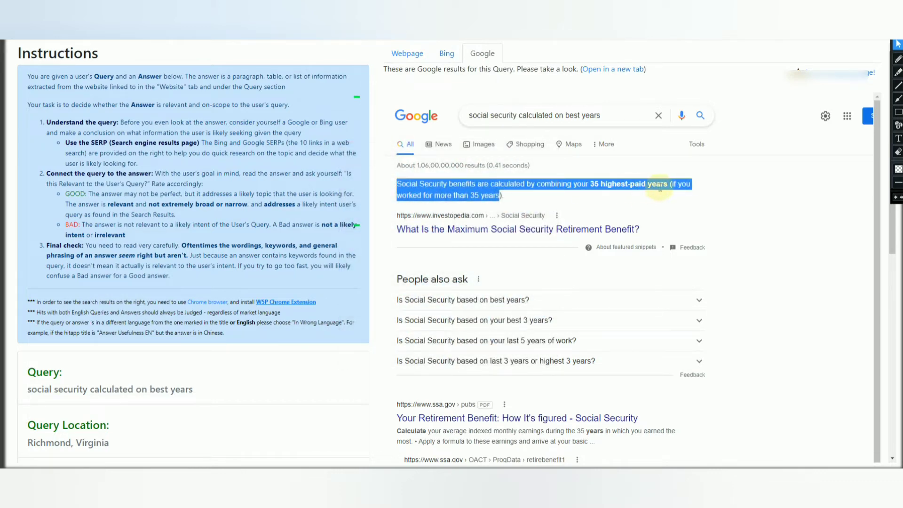
{"action": "left_click", "coordinate": [288, 311]}
{"action": "scroll", "coordinate": [270, 346], "scroll_direction": "down", "scroll_amount": 4}
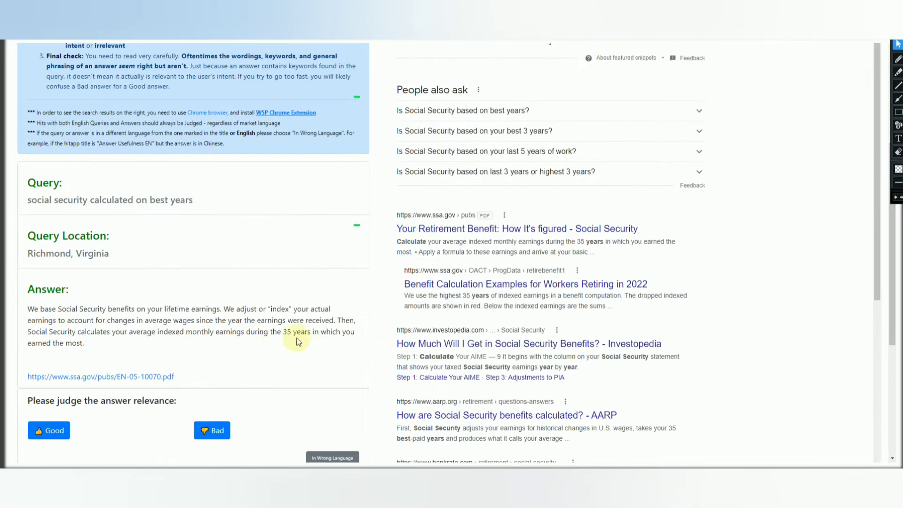
{"action": "left_click", "coordinate": [241, 351]}
{"action": "left_click_drag", "start_coordinate": [193, 333], "coordinate": [307, 331]}
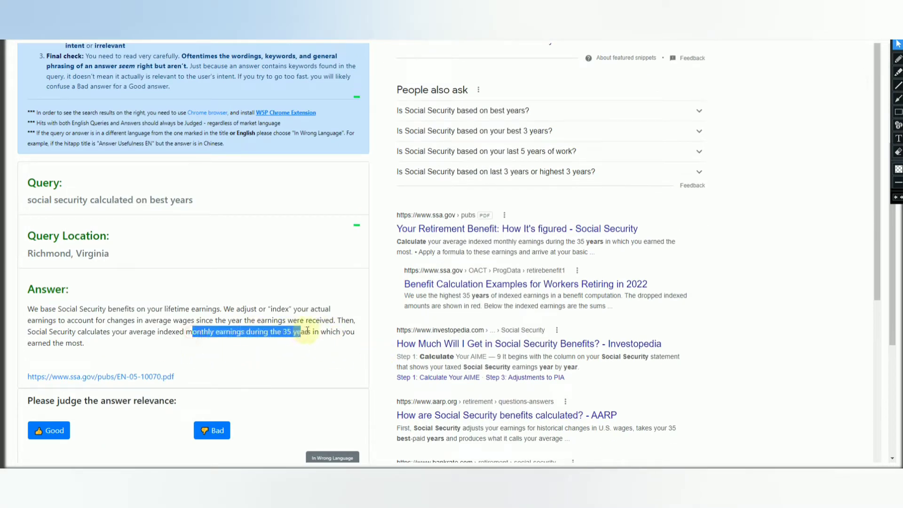
{"action": "left_click", "coordinate": [283, 356]}
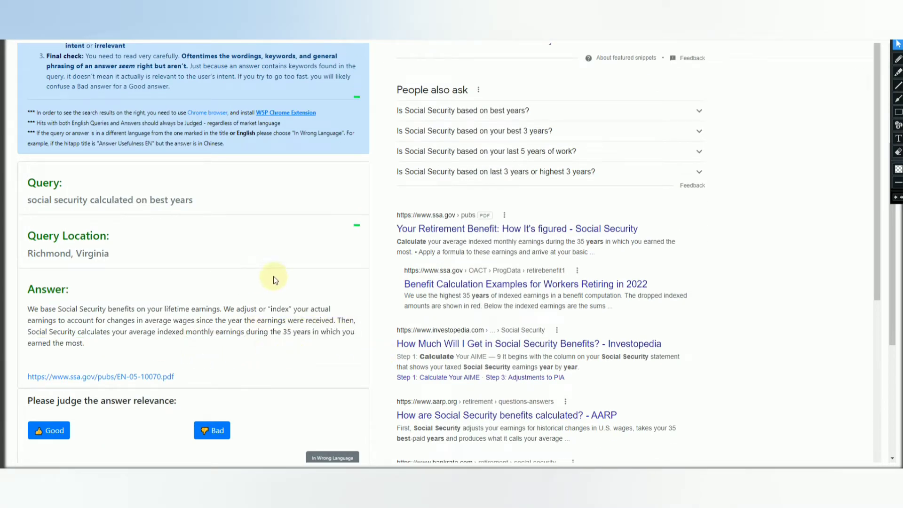
- Open the Google result "Your Retirement Benefit: How It's figured" and compare it with the answer's source webpage and the Bing results
{"action": "left_click", "coordinate": [448, 235]}
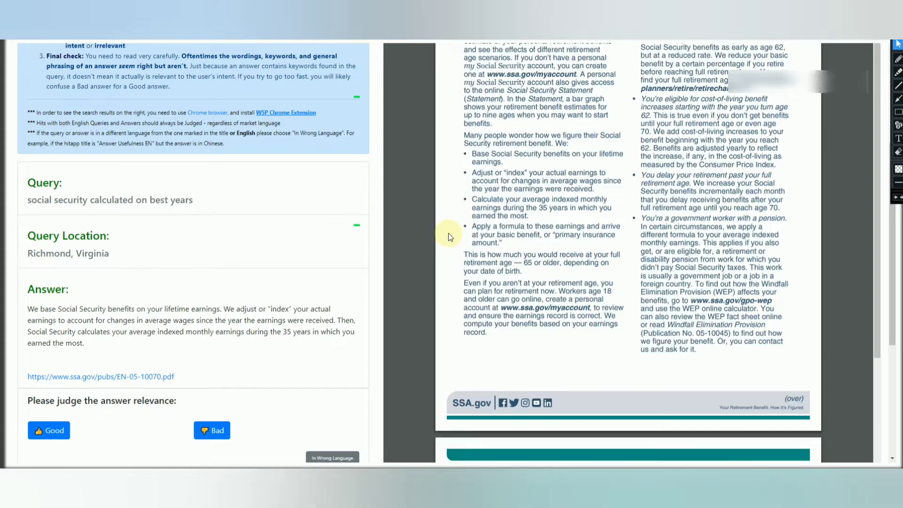
{"action": "scroll", "coordinate": [554, 279], "scroll_direction": "up", "scroll_amount": 3}
{"action": "scroll", "coordinate": [564, 237], "scroll_direction": "up", "scroll_amount": 1}
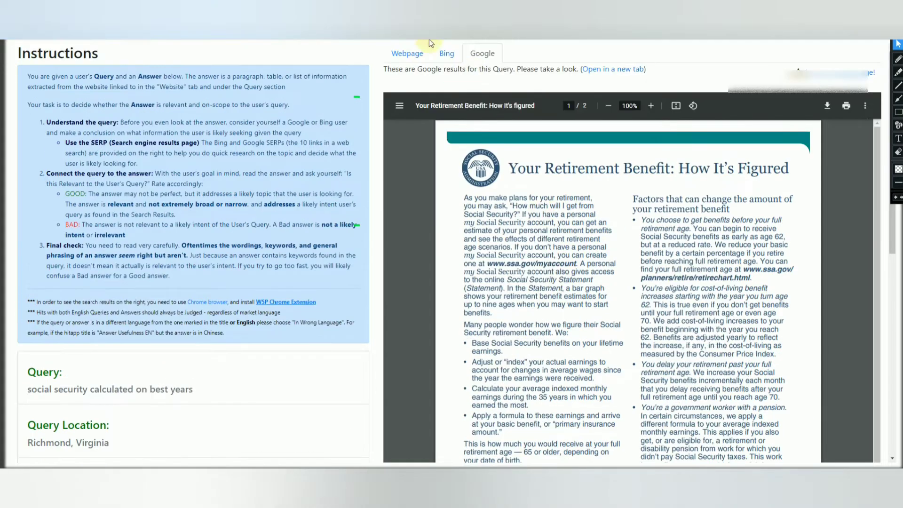
{"action": "left_click", "coordinate": [414, 56]}
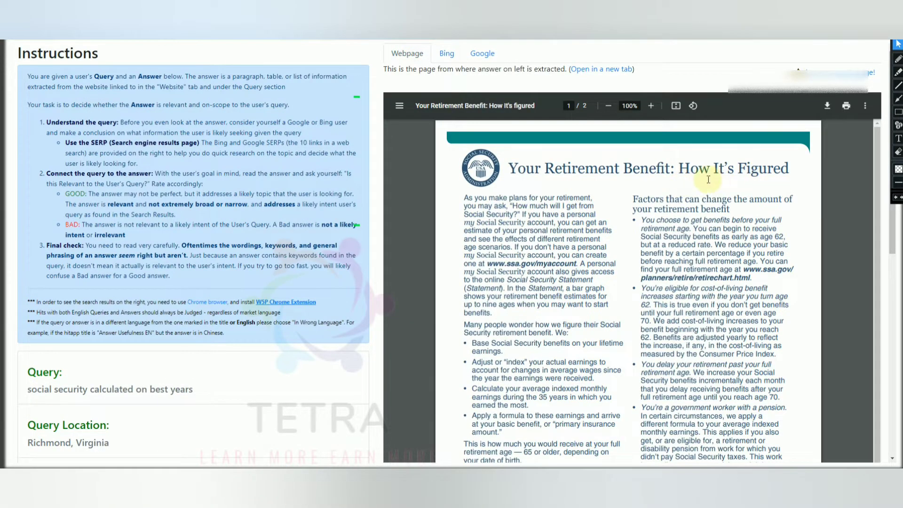
{"action": "left_click", "coordinate": [447, 54]}
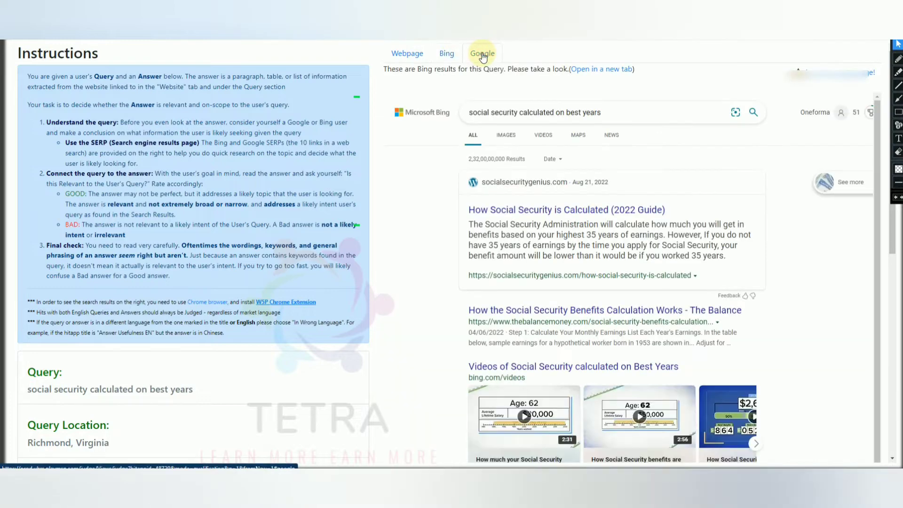
{"action": "left_click", "coordinate": [483, 54]}
- Highlight the answer for a final check against the query and judge its relevance as Good
{"action": "scroll", "coordinate": [230, 269], "scroll_direction": "down", "scroll_amount": 6}
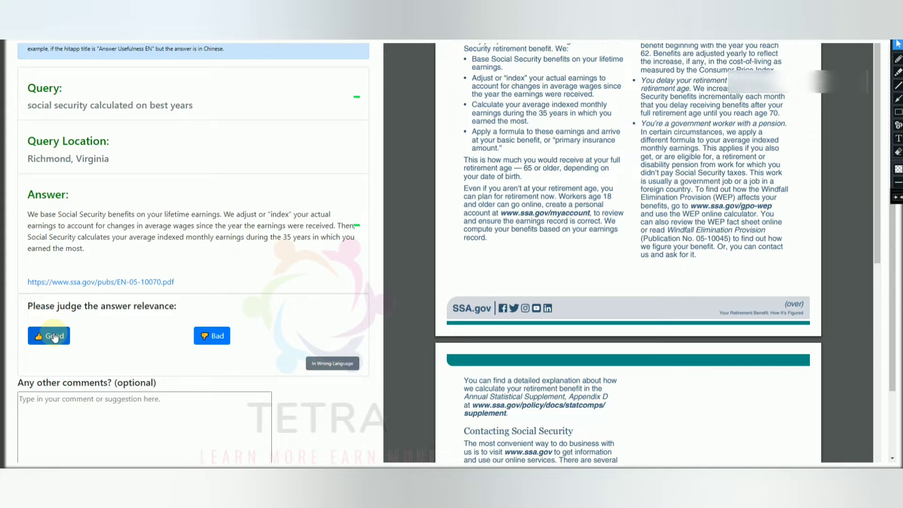
{"action": "triple_click", "coordinate": [29, 215]}
{"action": "left_click", "coordinate": [30, 215]}
{"action": "triple_click", "coordinate": [29, 214]}
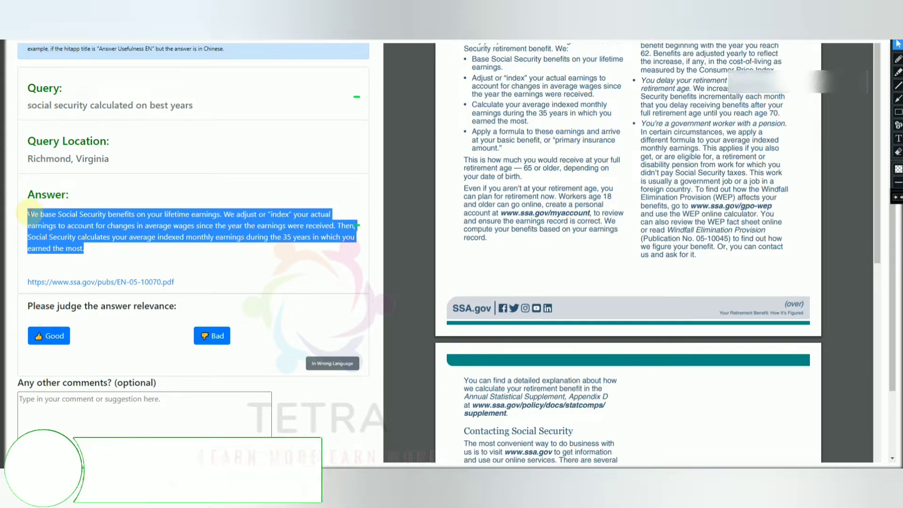
{"action": "left_click", "coordinate": [68, 250]}
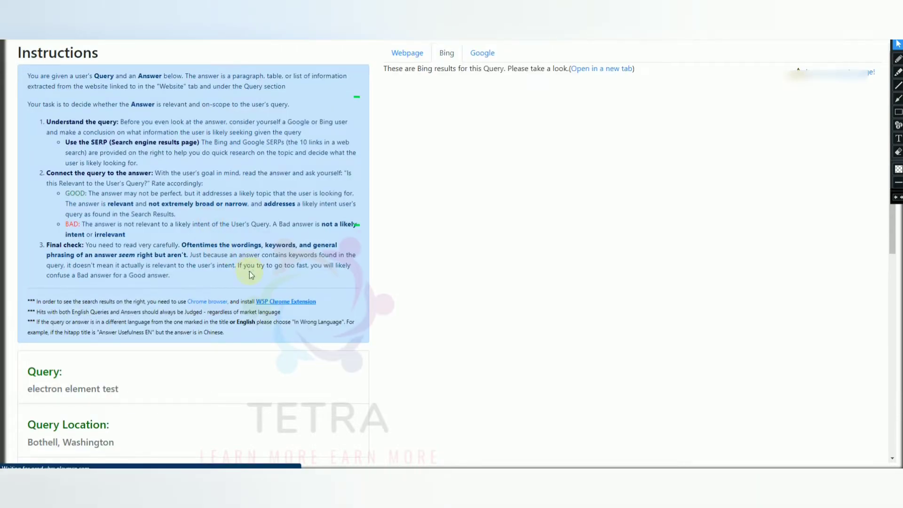
- Highlight the query "electron element test" and the answer about SEM analysis to read and compare them
{"action": "scroll", "coordinate": [137, 295], "scroll_direction": "down", "scroll_amount": 3}
{"action": "scroll", "coordinate": [135, 283], "scroll_direction": "down", "scroll_amount": 3}
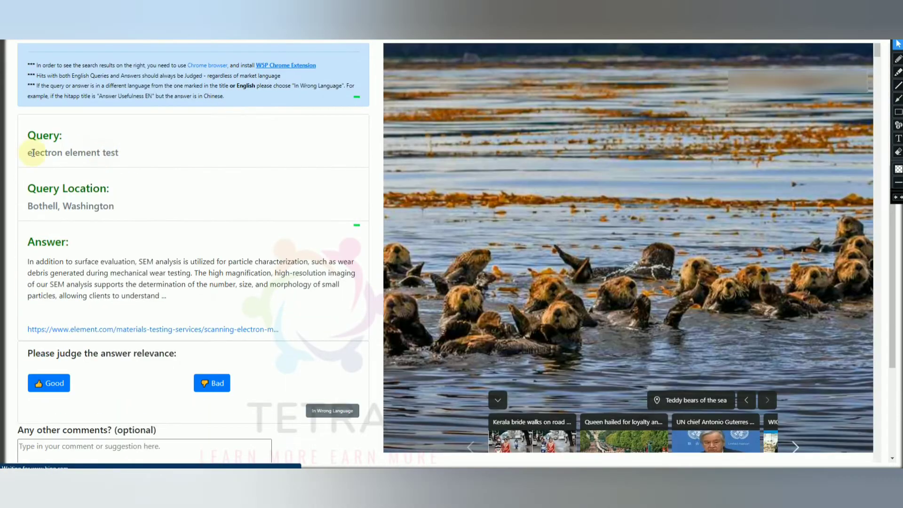
{"action": "left_click_drag", "start_coordinate": [33, 153], "coordinate": [120, 168]}
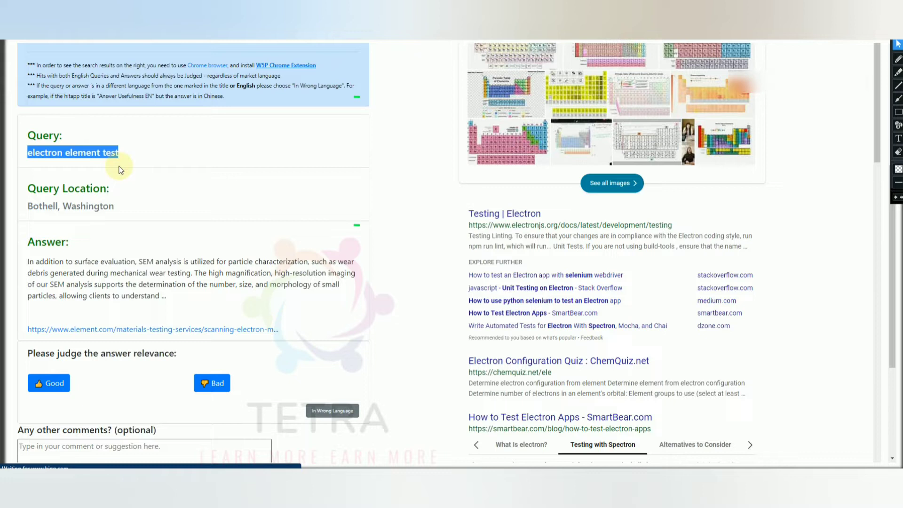
{"action": "left_click", "coordinate": [252, 300]}
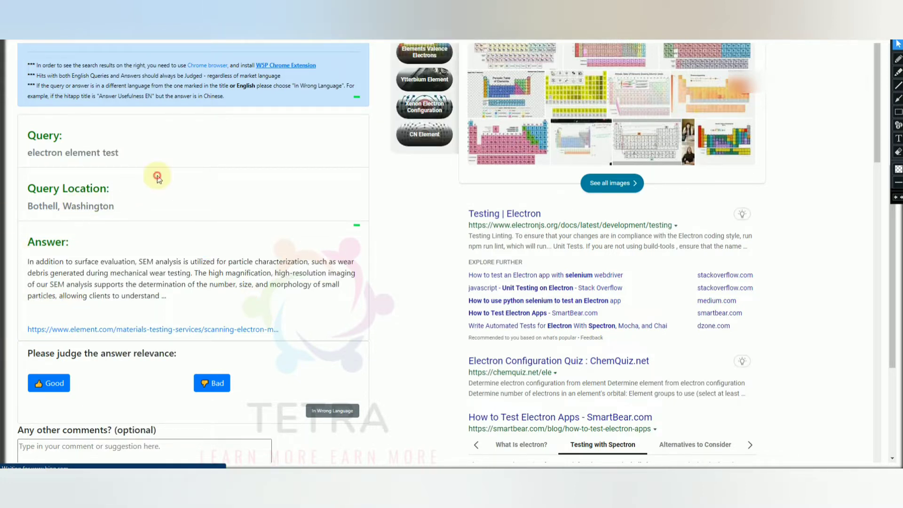
{"action": "left_click_drag", "start_coordinate": [45, 156], "coordinate": [29, 152]}
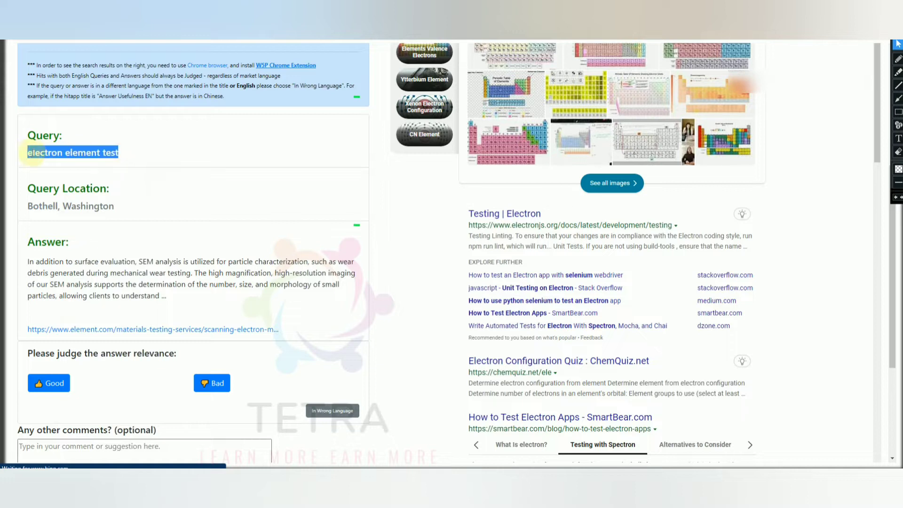
{"action": "left_click", "coordinate": [66, 266]}
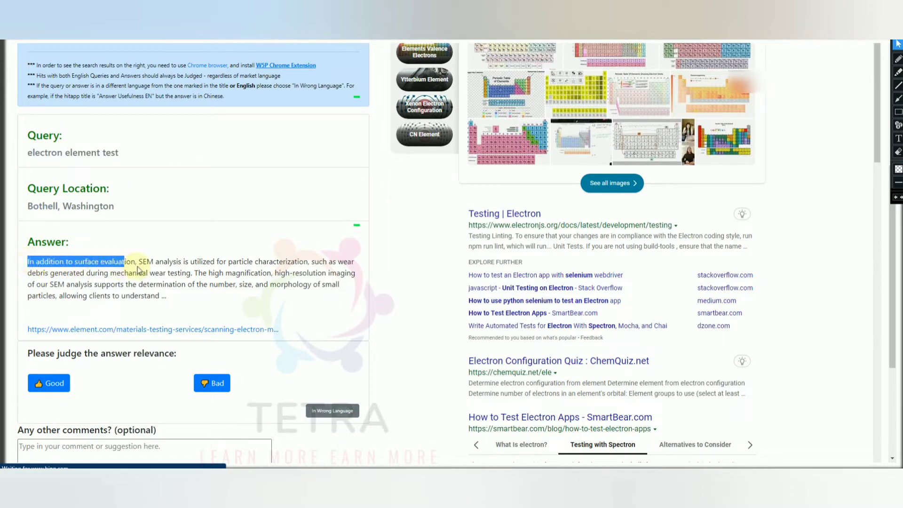
{"action": "left_click_drag", "start_coordinate": [138, 270], "coordinate": [341, 295]}
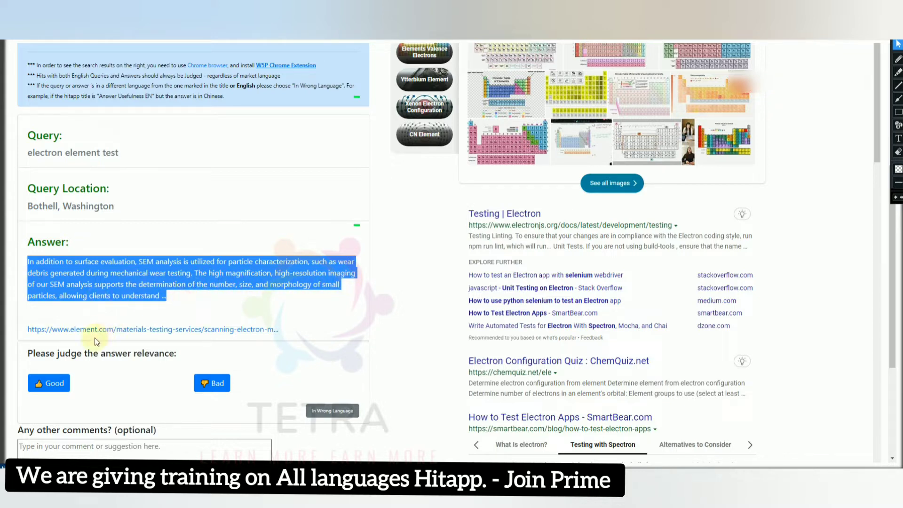
{"action": "left_click", "coordinate": [292, 305]}
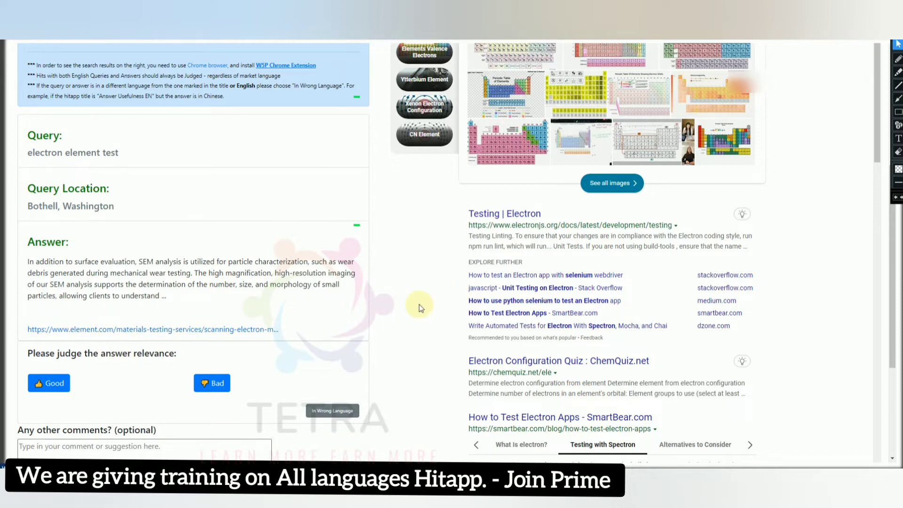
- Review the top Bing results for the electron query and open the answer's source webpage
{"action": "scroll", "coordinate": [419, 305], "scroll_direction": "up", "scroll_amount": 5}
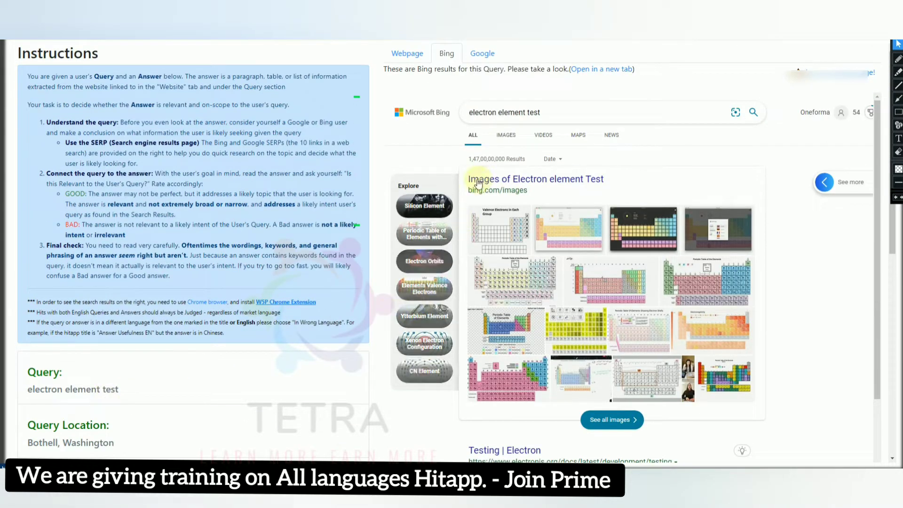
{"action": "scroll", "coordinate": [454, 312], "scroll_direction": "down", "scroll_amount": 3}
{"action": "scroll", "coordinate": [455, 312], "scroll_direction": "up", "scroll_amount": 3}
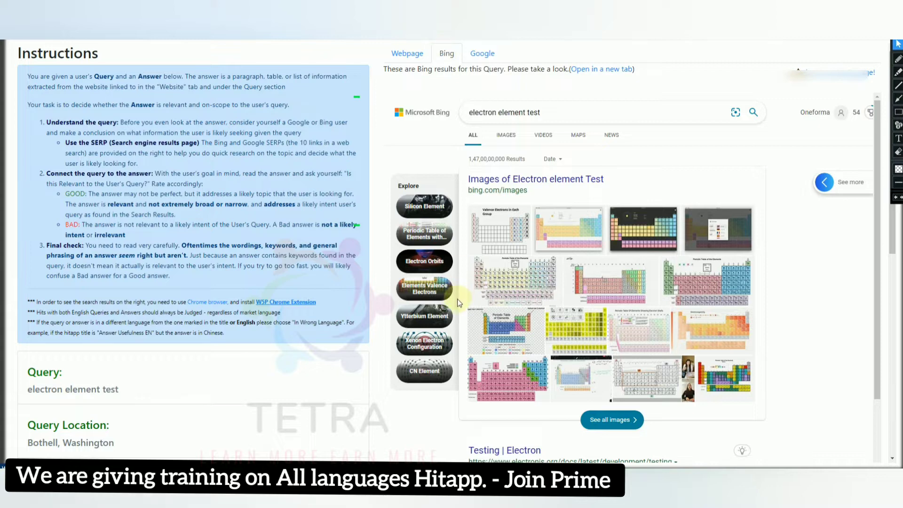
{"action": "scroll", "coordinate": [456, 303], "scroll_direction": "down", "scroll_amount": 5}
{"action": "scroll", "coordinate": [454, 302], "scroll_direction": "up", "scroll_amount": 5}
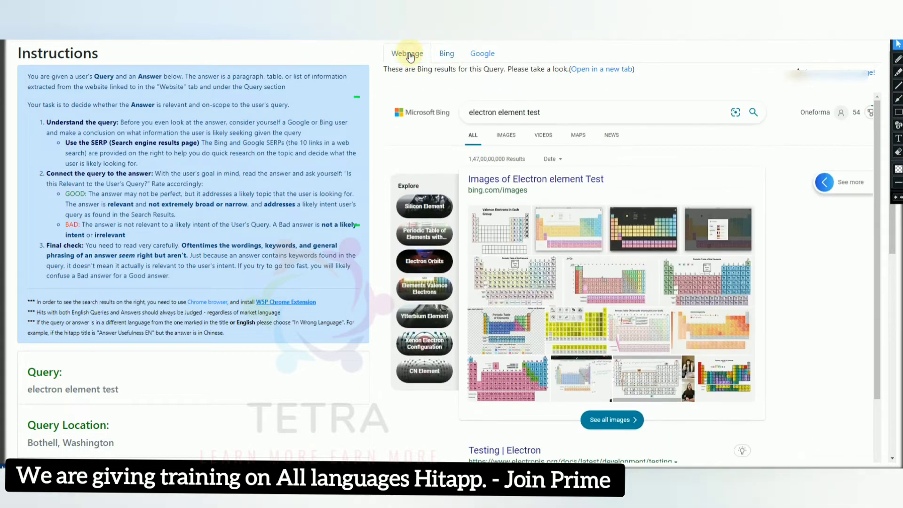
{"action": "left_click", "coordinate": [408, 53]}
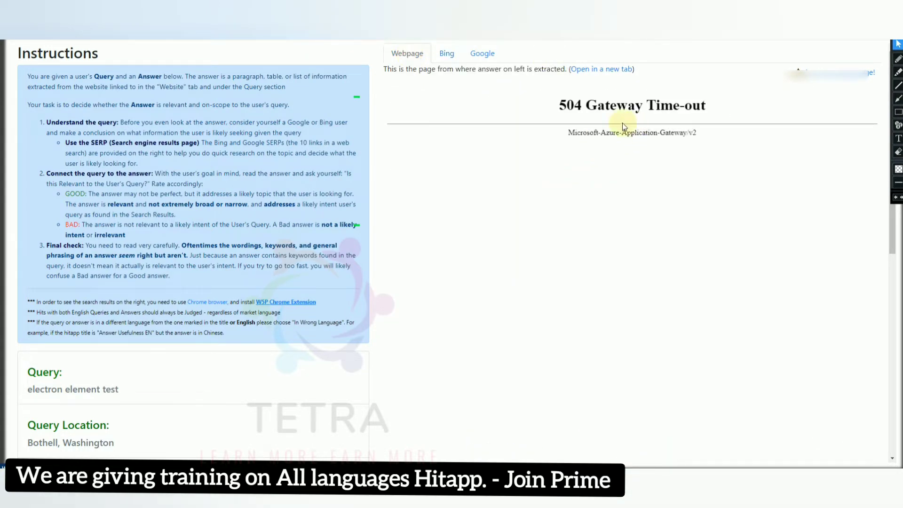
- Return to the Bing results and look through the full list to compare its topics with the answer
{"action": "left_click", "coordinate": [457, 58]}
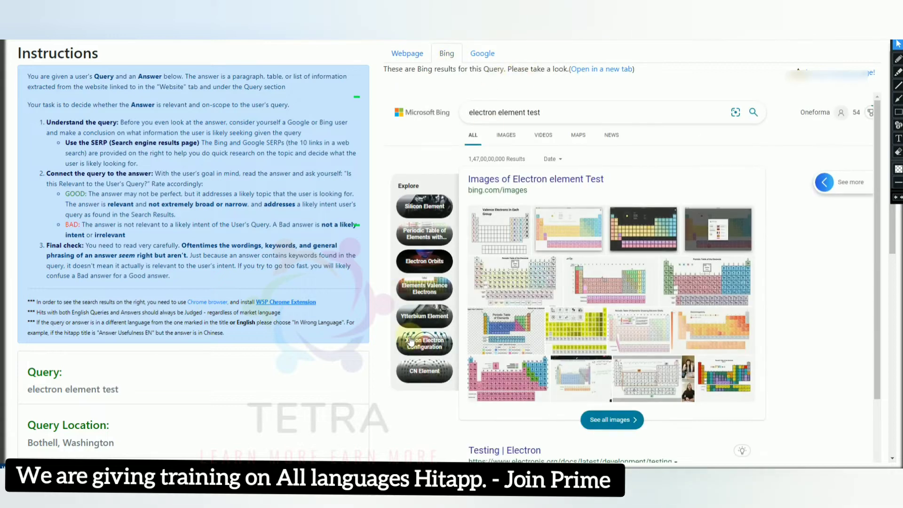
{"action": "scroll", "coordinate": [419, 372], "scroll_direction": "down", "scroll_amount": 5}
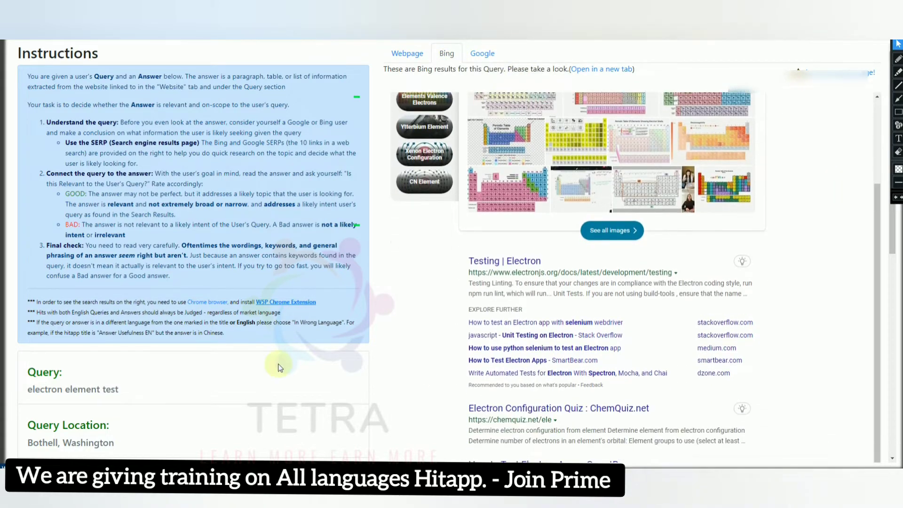
{"action": "scroll", "coordinate": [264, 361], "scroll_direction": "down", "scroll_amount": 4}
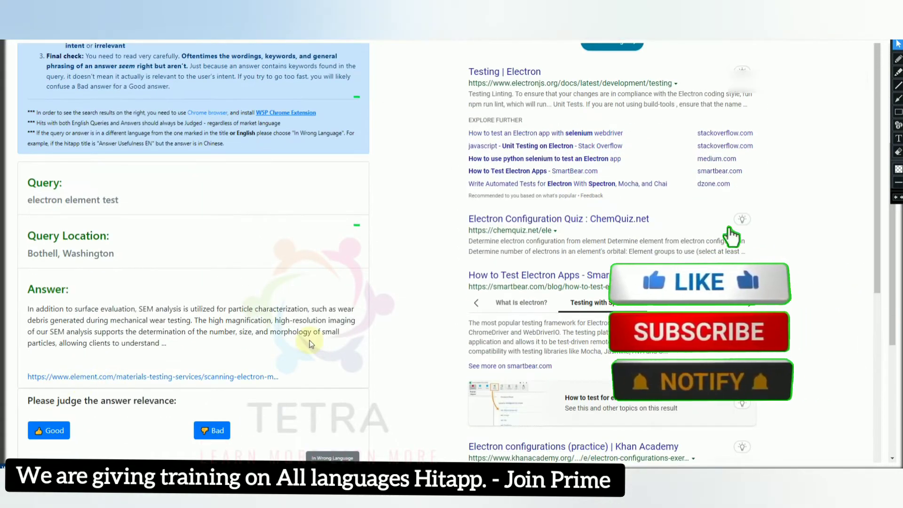
{"action": "scroll", "coordinate": [329, 353], "scroll_direction": "up", "scroll_amount": 4}
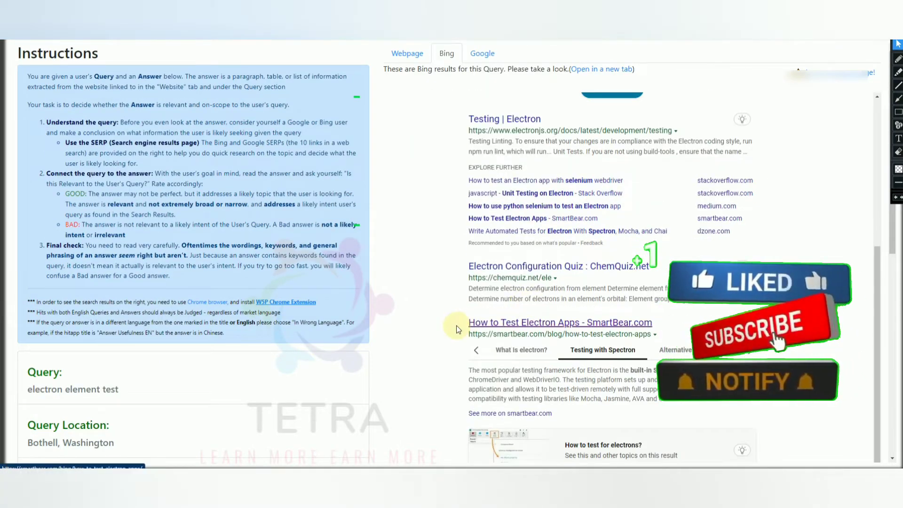
{"action": "scroll", "coordinate": [449, 330], "scroll_direction": "down", "scroll_amount": 5}
{"action": "scroll", "coordinate": [447, 326], "scroll_direction": "down", "scroll_amount": 5}
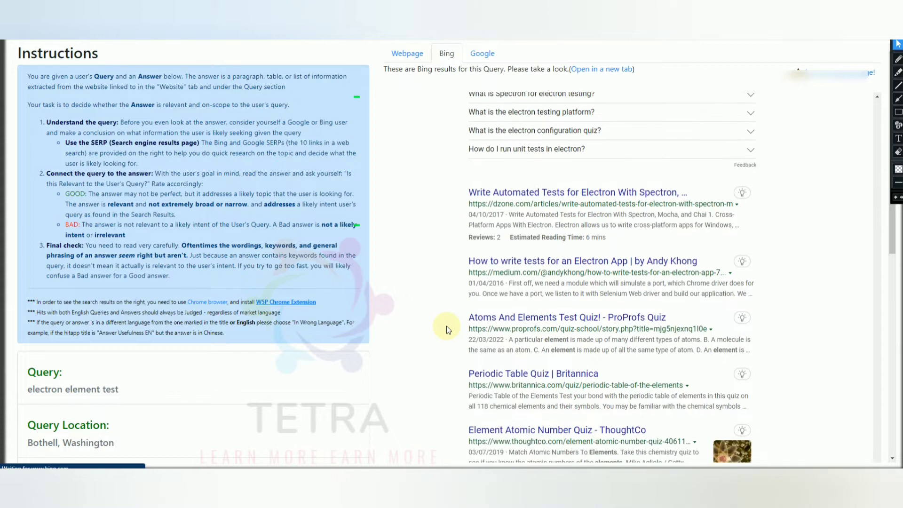
{"action": "scroll", "coordinate": [446, 326], "scroll_direction": "up", "scroll_amount": 10}
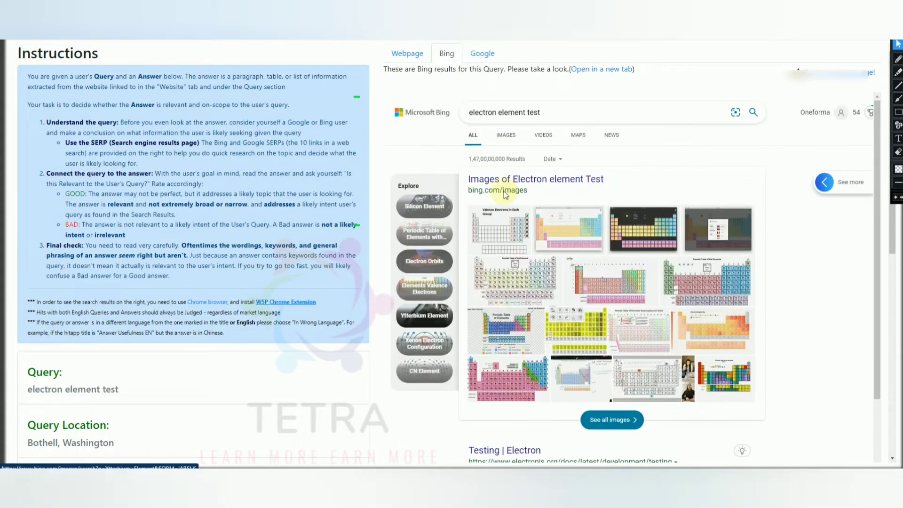
- Open the Google results and look through them to work out the likely intent of "electron element test"
{"action": "left_click", "coordinate": [479, 54]}
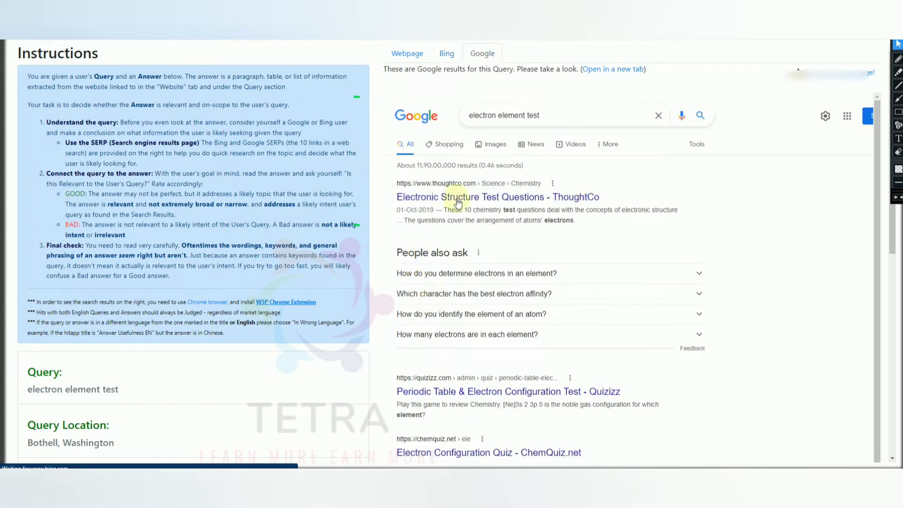
{"action": "scroll", "coordinate": [409, 292], "scroll_direction": "down", "scroll_amount": 4}
{"action": "scroll", "coordinate": [409, 284], "scroll_direction": "down", "scroll_amount": 4}
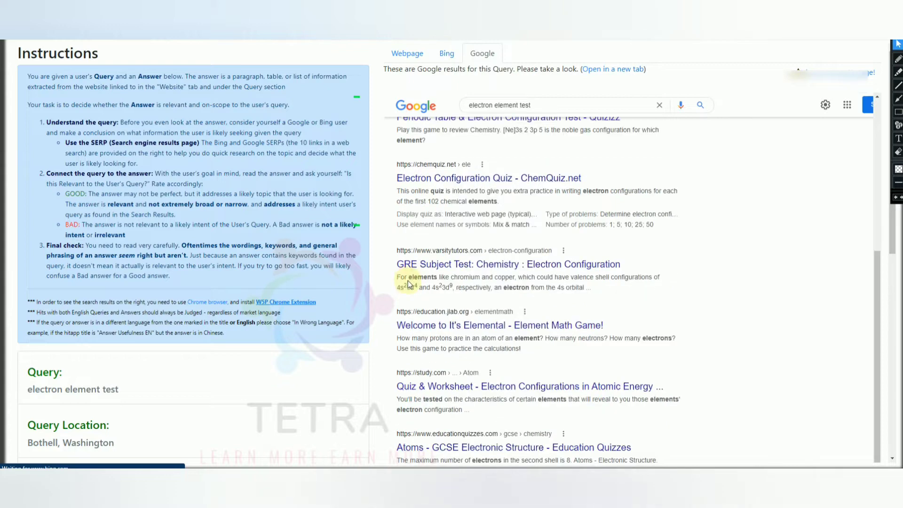
{"action": "scroll", "coordinate": [409, 284], "scroll_direction": "down", "scroll_amount": 2}
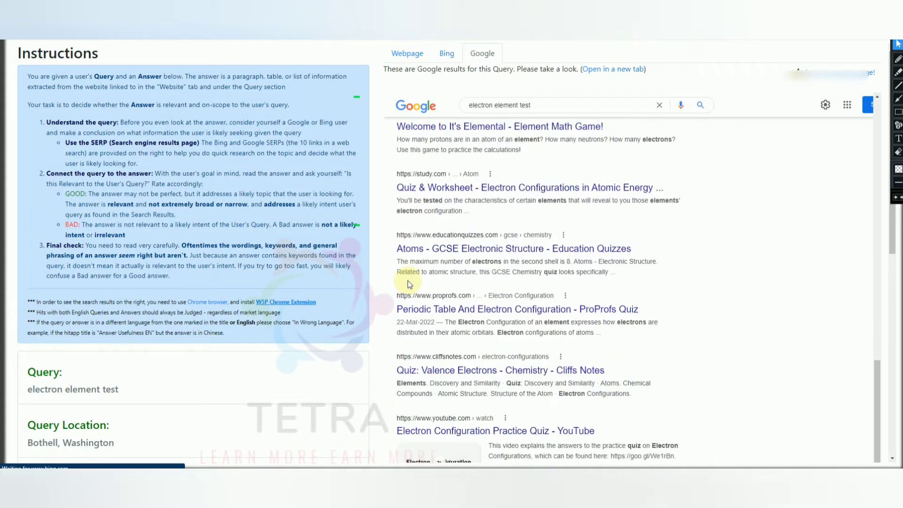
{"action": "scroll", "coordinate": [410, 284], "scroll_direction": "down", "scroll_amount": 3}
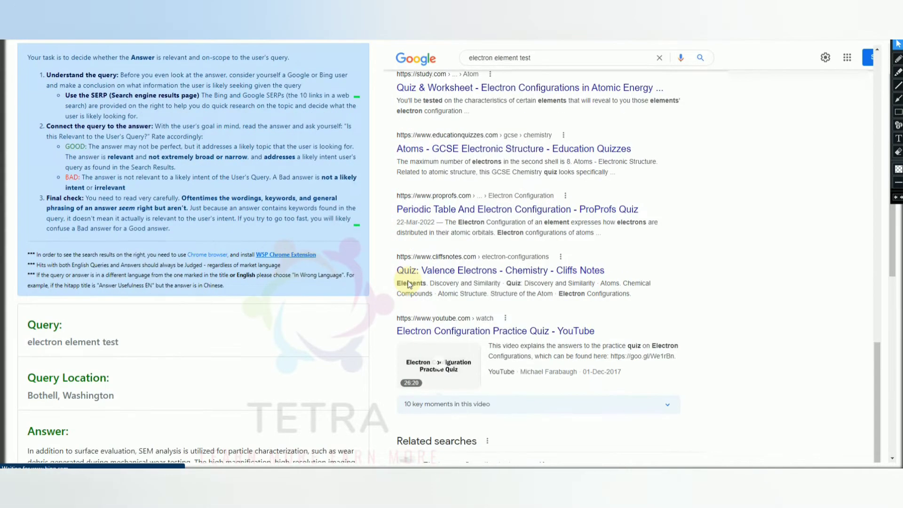
{"action": "scroll", "coordinate": [408, 284], "scroll_direction": "down", "scroll_amount": 2}
{"action": "scroll", "coordinate": [426, 306], "scroll_direction": "up", "scroll_amount": 4}
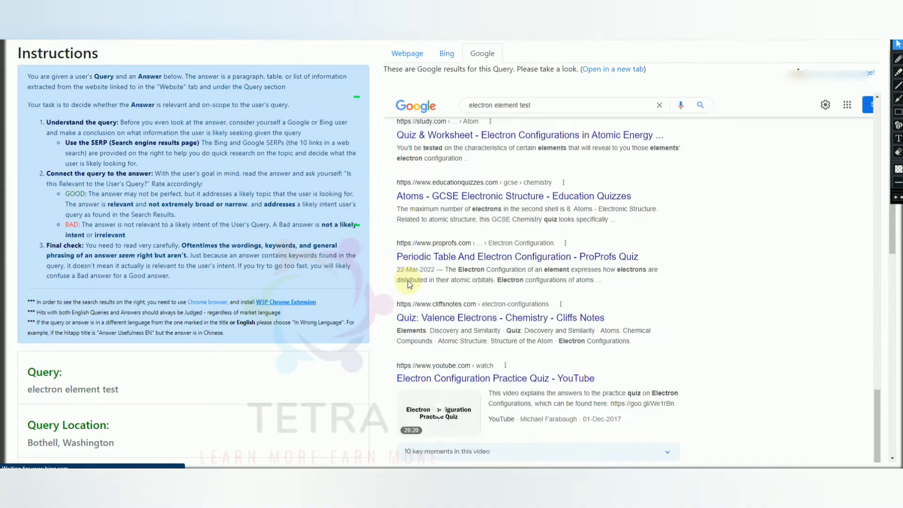
{"action": "scroll", "coordinate": [473, 261], "scroll_direction": "up", "scroll_amount": 6}
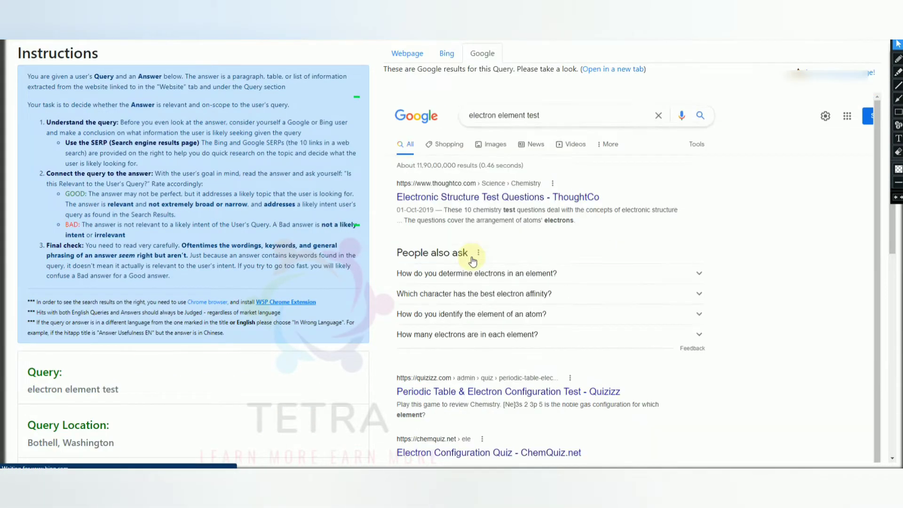
- Recheck the Bing results and expand Google's related question "How do you determine electrons in an element?" for comparison
{"action": "left_click", "coordinate": [447, 53]}
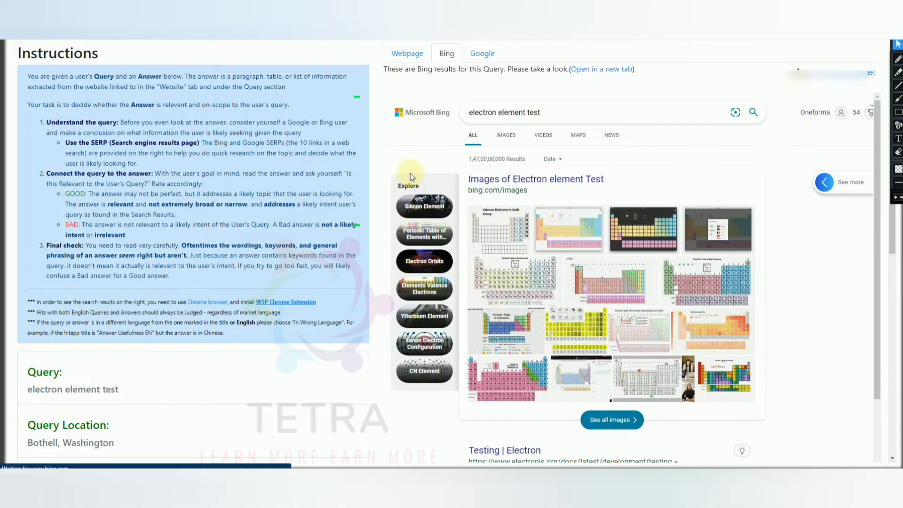
{"action": "scroll", "coordinate": [421, 264], "scroll_direction": "down", "scroll_amount": 5}
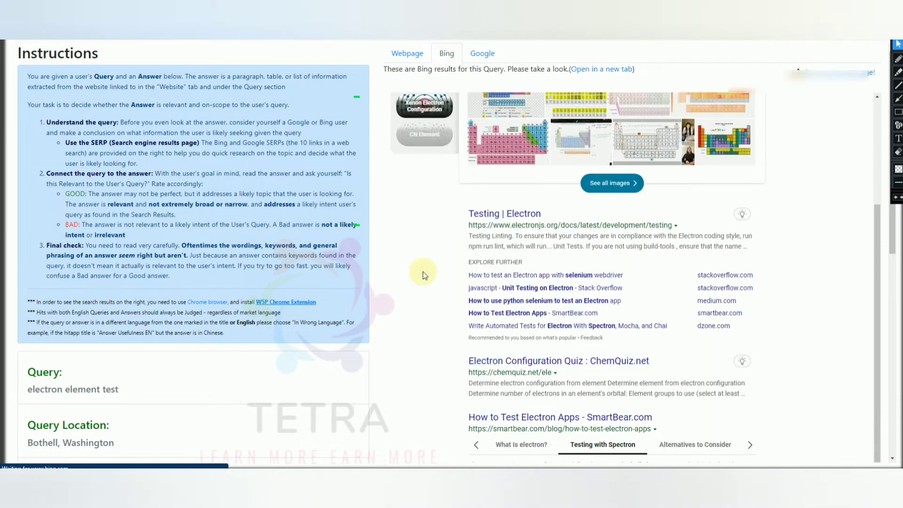
{"action": "scroll", "coordinate": [428, 282], "scroll_direction": "up", "scroll_amount": 2}
{"action": "scroll", "coordinate": [430, 293], "scroll_direction": "up", "scroll_amount": 4}
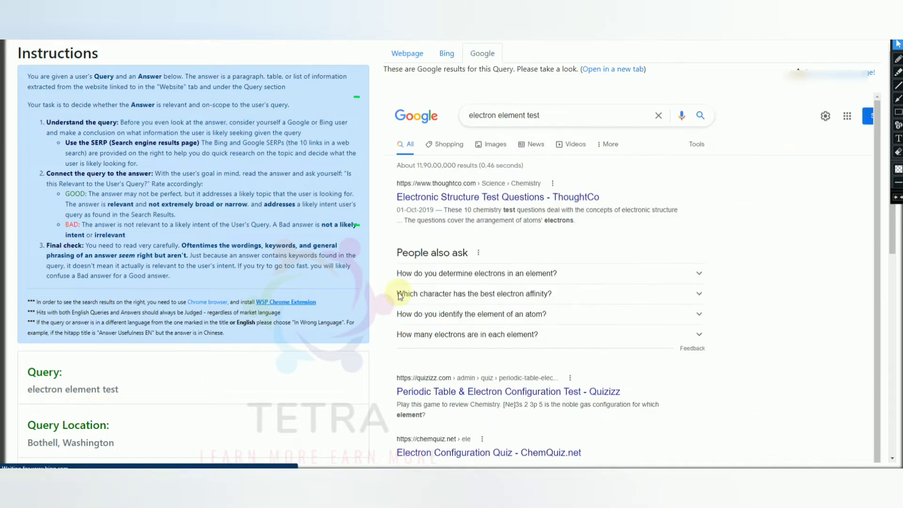
{"action": "left_click", "coordinate": [531, 277]}
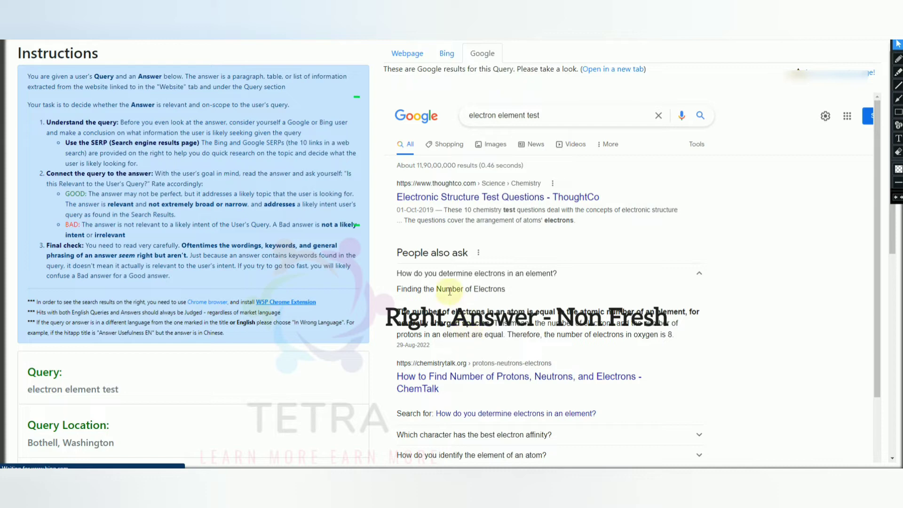
{"action": "scroll", "coordinate": [212, 284], "scroll_direction": "down", "scroll_amount": 3}
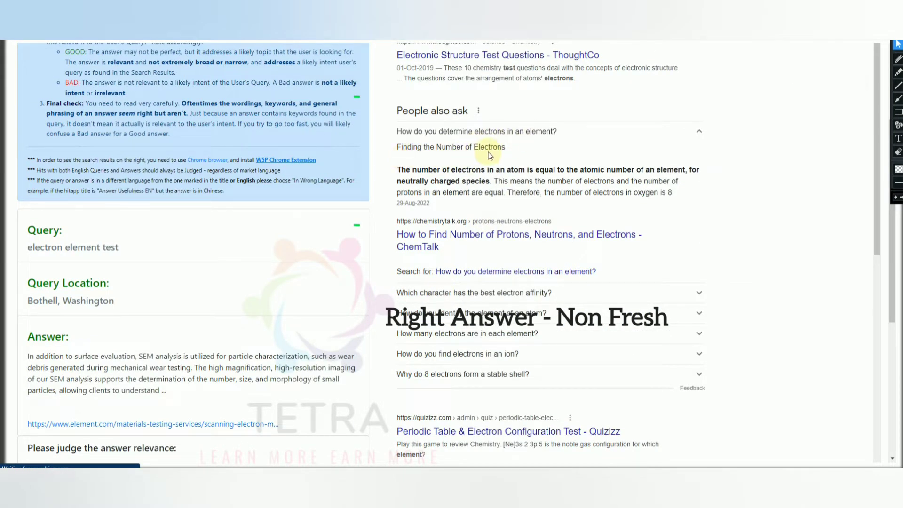
- Highlight the SEM analysis answer for a final check and judge its relevance as Bad
{"action": "scroll", "coordinate": [61, 310], "scroll_direction": "down", "scroll_amount": 1}
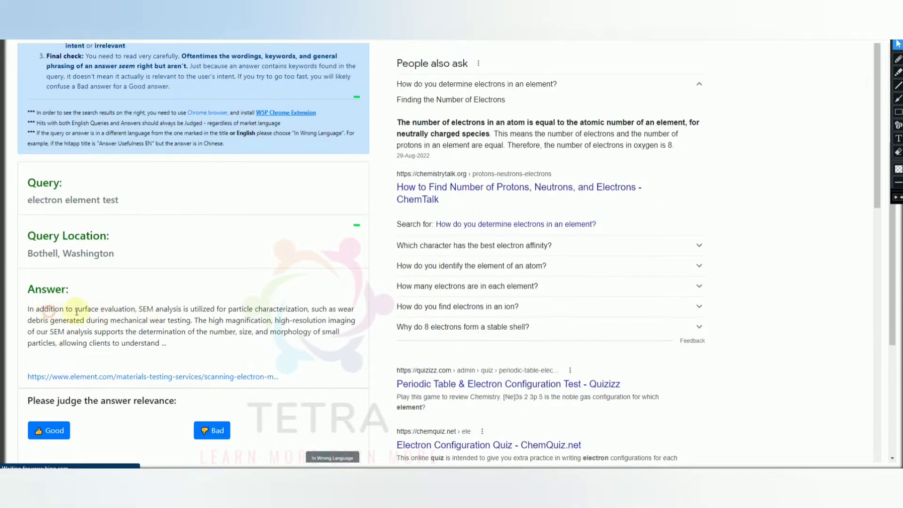
{"action": "left_click_drag", "start_coordinate": [76, 312], "coordinate": [230, 330]}
{"action": "left_click", "coordinate": [230, 324]}
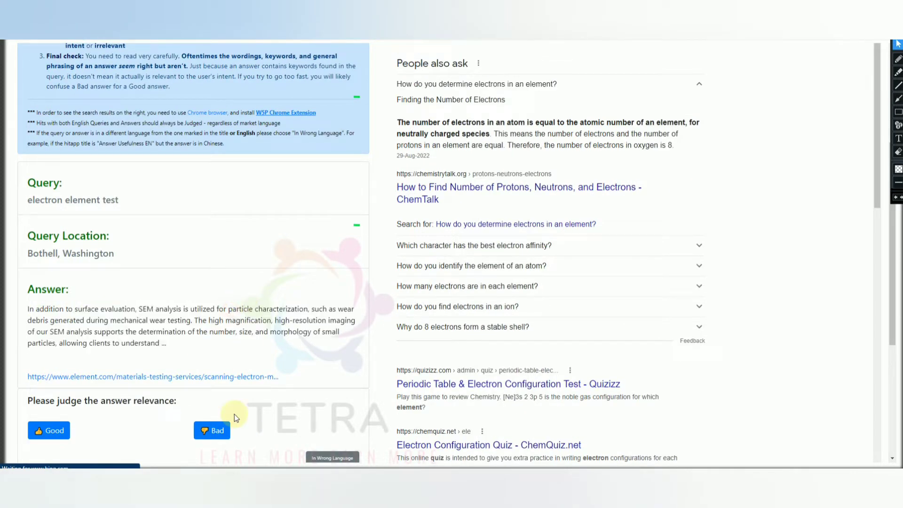
{"action": "left_click", "coordinate": [217, 431]}
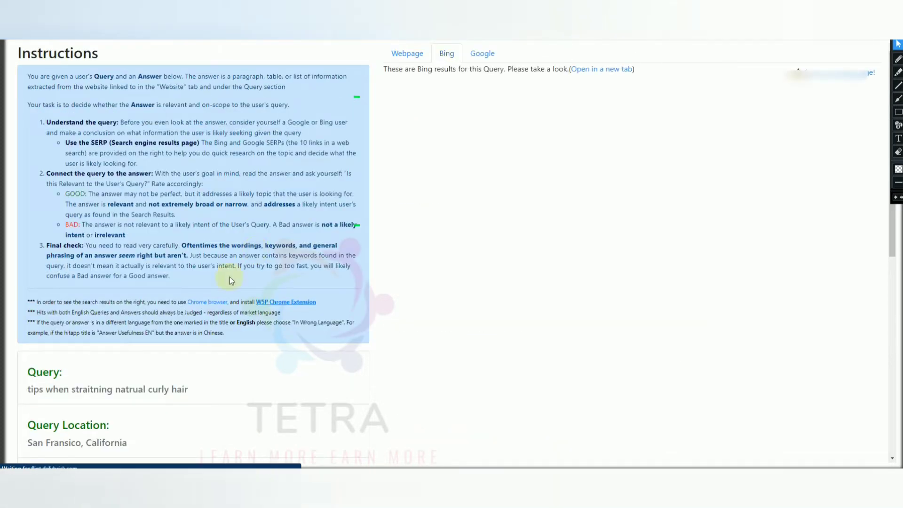
- Highlight the query "tips when straitning natrual curly hair", its phrase "natrual curly hair" and the full answer to compare them
{"action": "scroll", "coordinate": [70, 278], "scroll_direction": "down", "scroll_amount": 4}
{"action": "left_click_drag", "start_coordinate": [210, 209], "coordinate": [69, 221]}
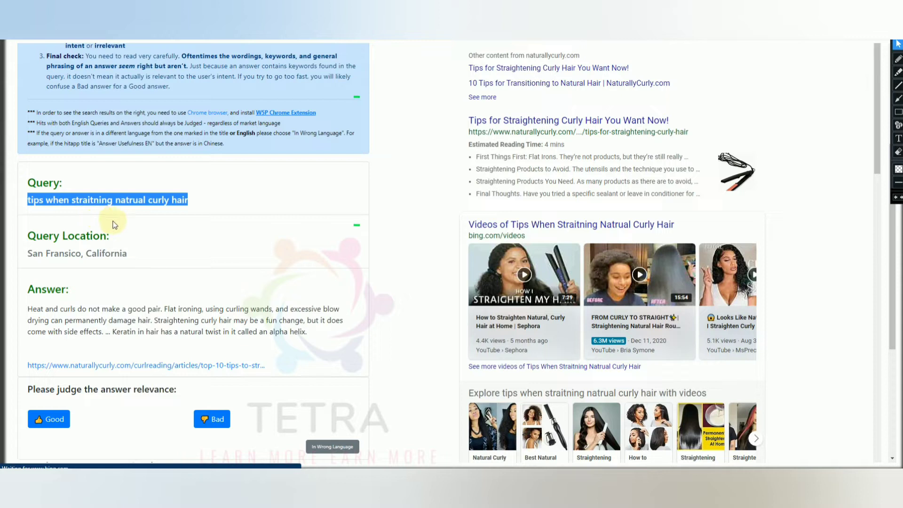
{"action": "left_click", "coordinate": [145, 222]}
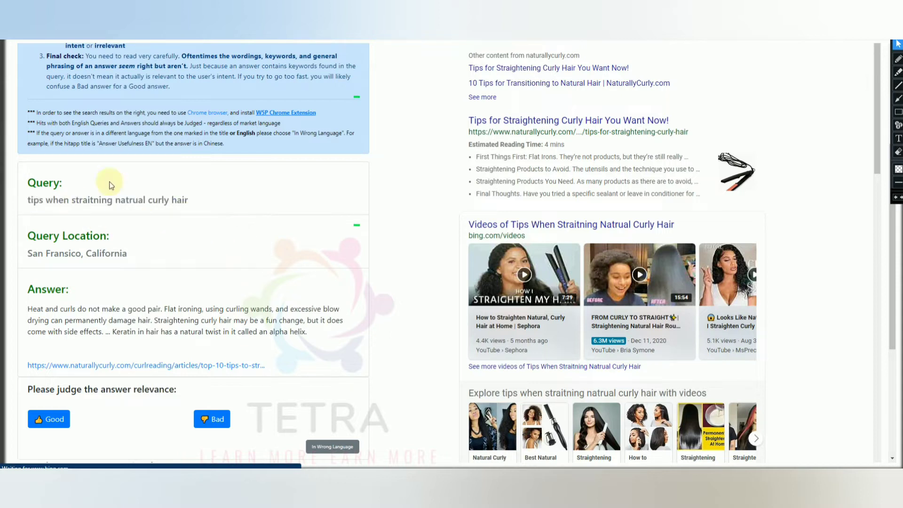
{"action": "left_click_drag", "start_coordinate": [188, 201], "coordinate": [115, 199]}
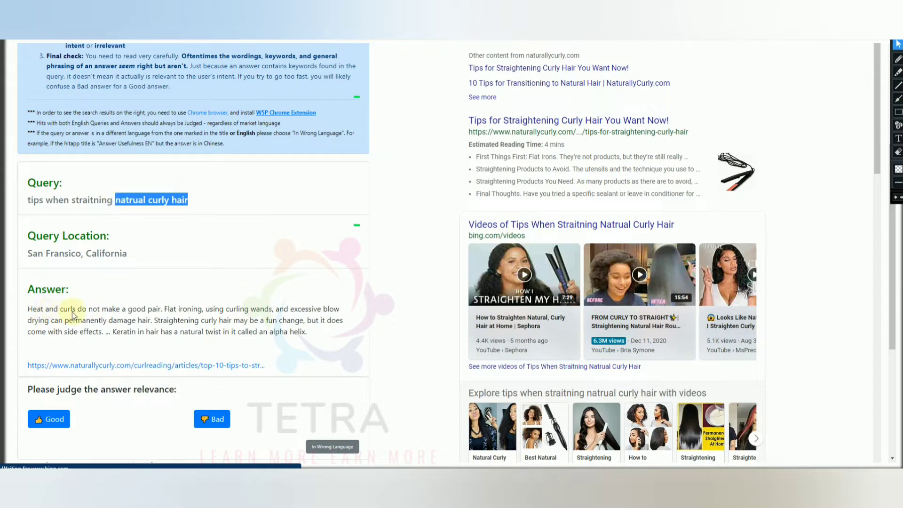
{"action": "left_click_drag", "start_coordinate": [27, 311], "coordinate": [328, 334]}
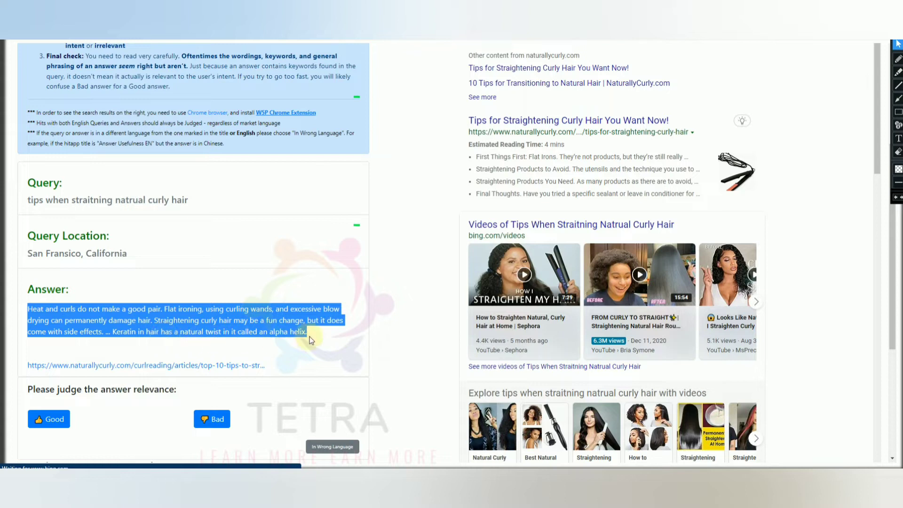
- Open the Bing result "Top 10 Tips to Straighten Curly Hair Without Frizz" and compare it with the answer's source webpage
{"action": "left_click", "coordinate": [321, 338]}
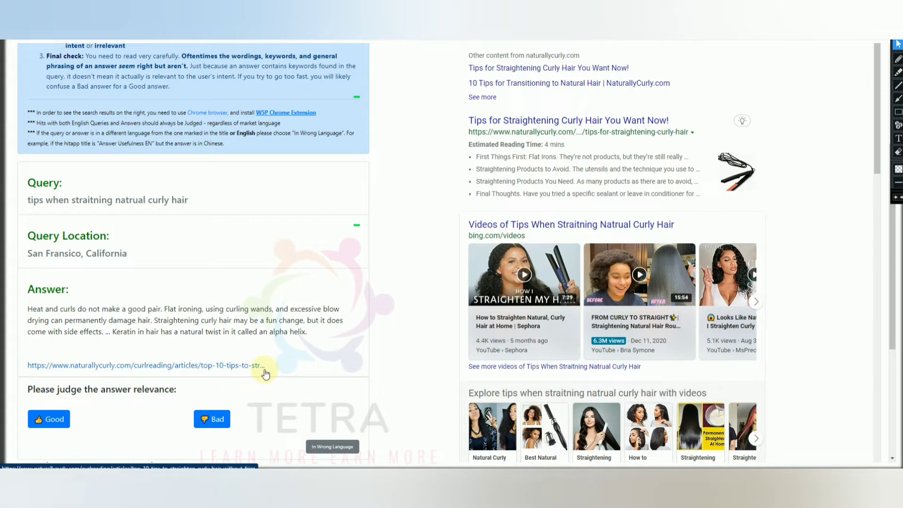
{"action": "scroll", "coordinate": [466, 287], "scroll_direction": "up", "scroll_amount": 4}
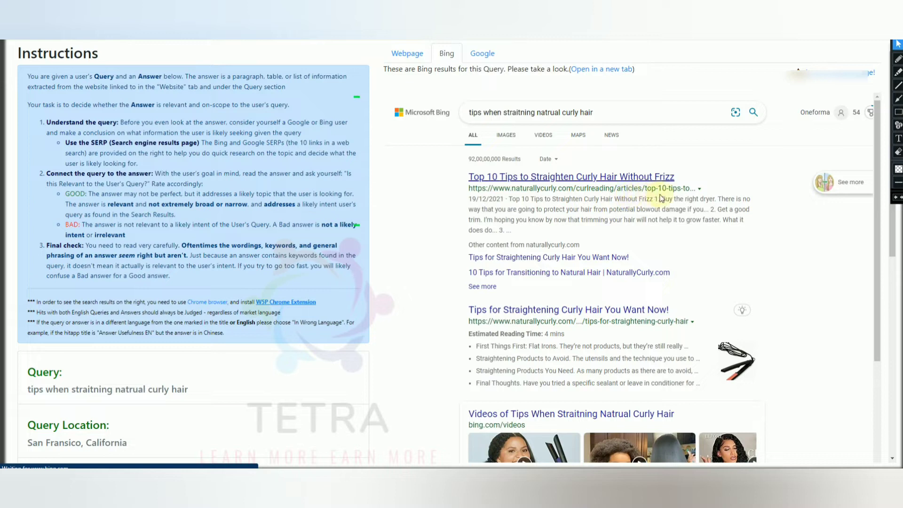
{"action": "left_click", "coordinate": [548, 177]}
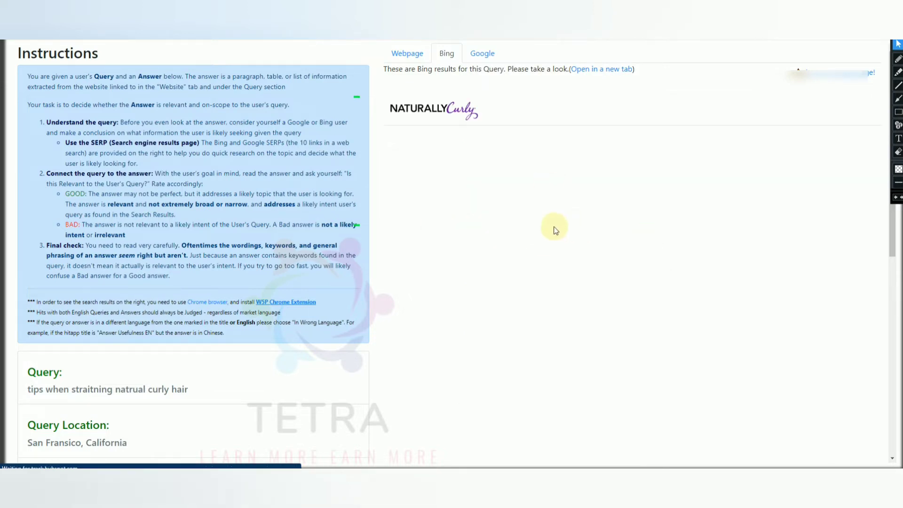
{"action": "left_click", "coordinate": [407, 55]}
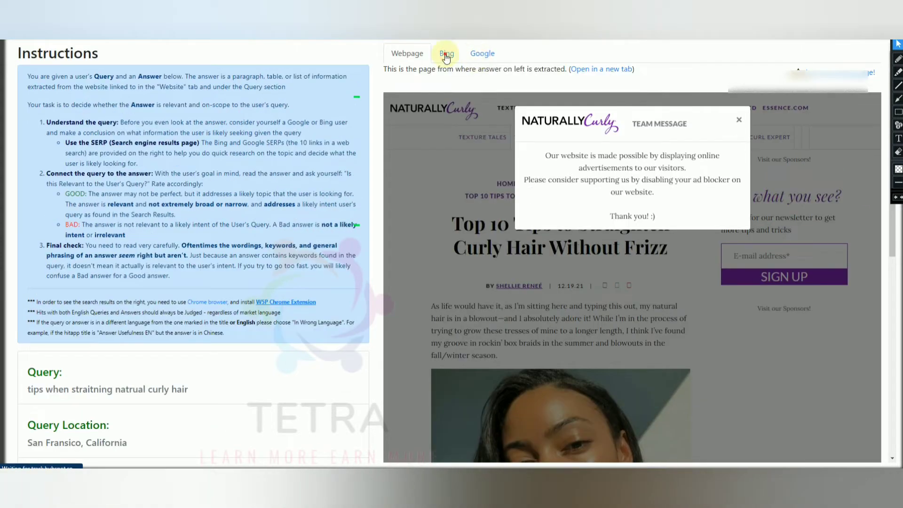
{"action": "left_click", "coordinate": [446, 56]}
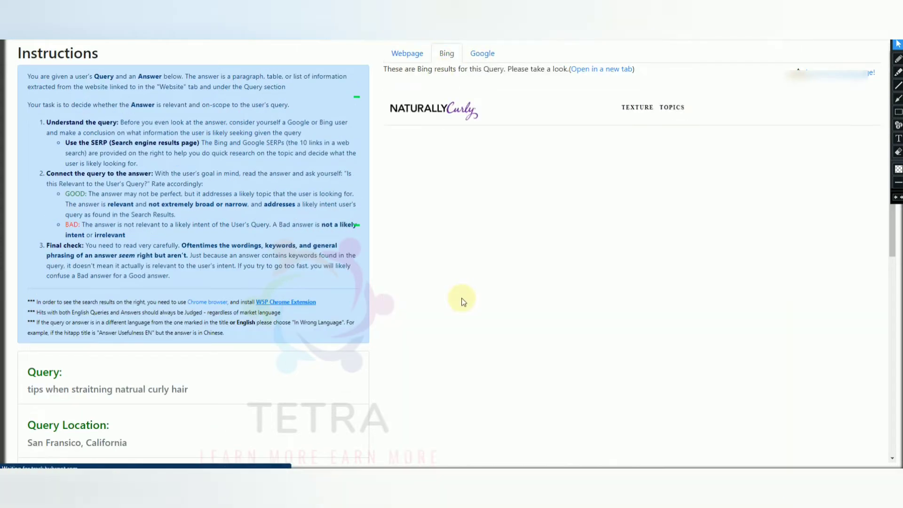
- Review the opened hair-straightening article beside the query and answer, and submit the relevance judgement
{"action": "scroll", "coordinate": [458, 299], "scroll_direction": "down", "scroll_amount": 5}
{"action": "scroll", "coordinate": [457, 298], "scroll_direction": "up", "scroll_amount": 5}
{"action": "scroll", "coordinate": [468, 264], "scroll_direction": "down", "scroll_amount": 4}
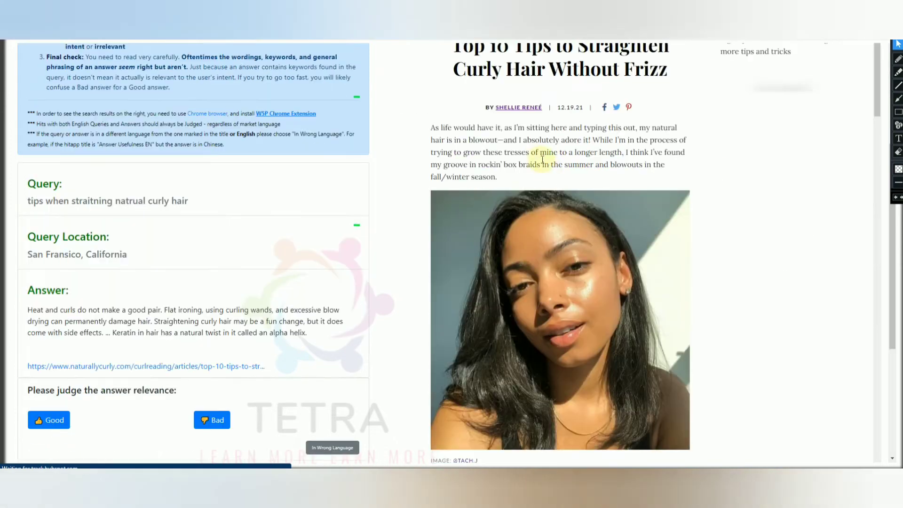
{"action": "scroll", "coordinate": [353, 296], "scroll_direction": "up", "scroll_amount": 5}
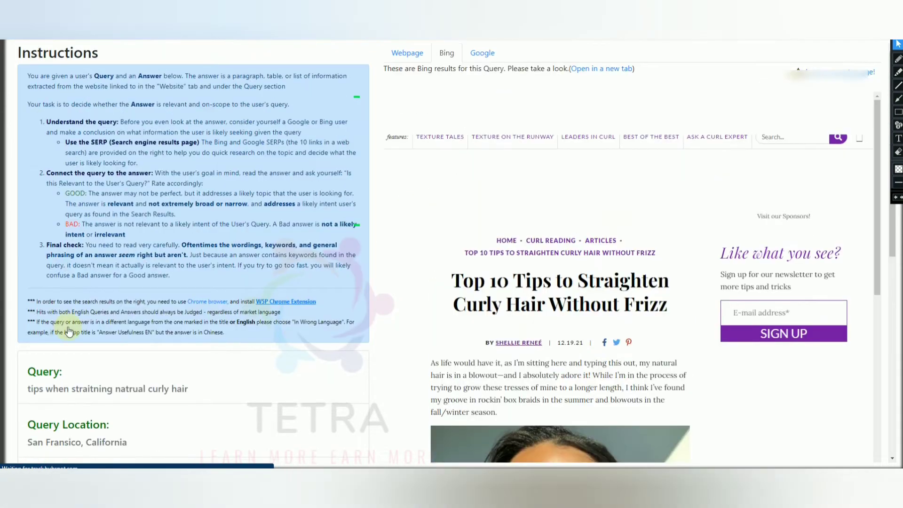
{"action": "scroll", "coordinate": [224, 143], "scroll_direction": "down", "scroll_amount": 7}
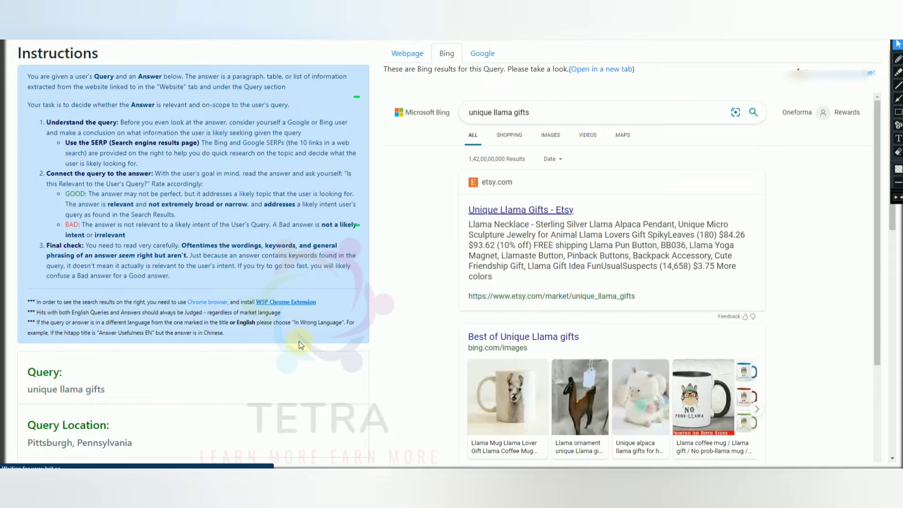
- Highlight the query "unique llama gifts", its word "llama" and the answer's title "14 Llama-zing Gifts for Anyone Who Loves Llamas" to compare them
{"action": "scroll", "coordinate": [41, 320], "scroll_direction": "down", "scroll_amount": 3}
{"action": "triple_click", "coordinate": [126, 246]}
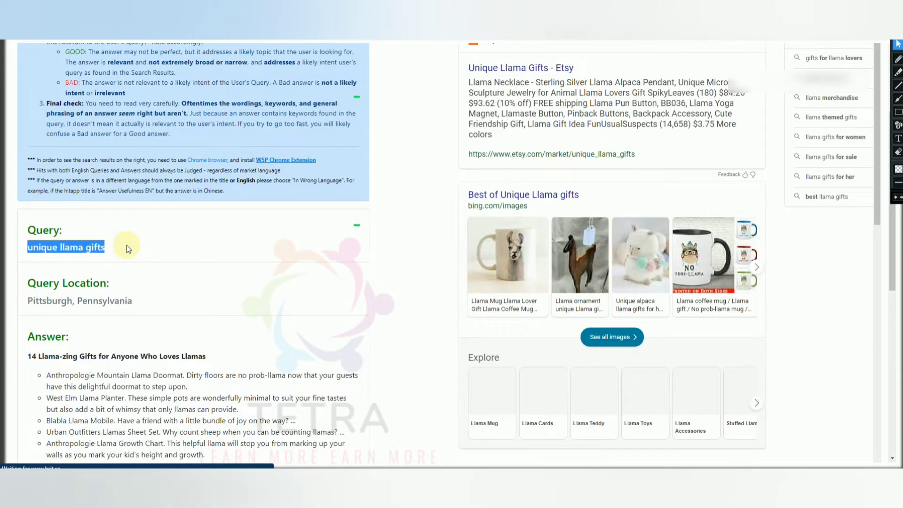
{"action": "scroll", "coordinate": [137, 252], "scroll_direction": "down", "scroll_amount": 1}
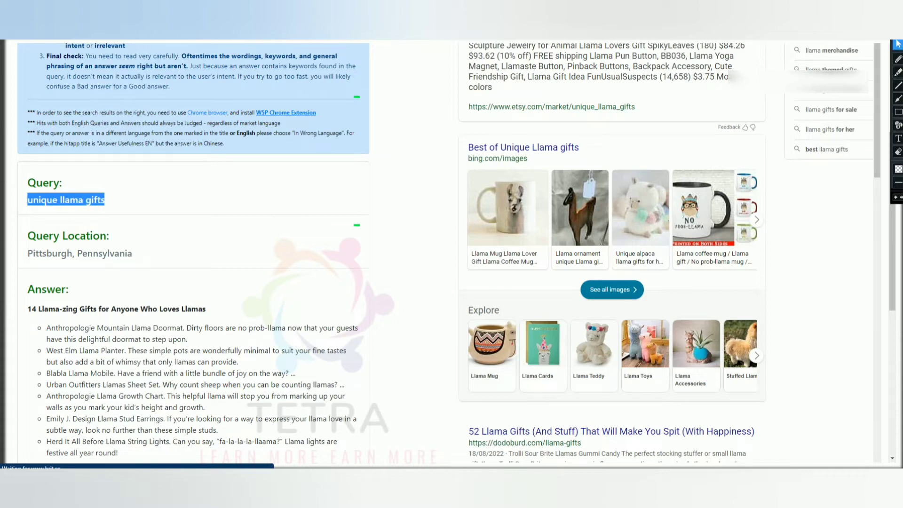
{"action": "left_click", "coordinate": [162, 208]}
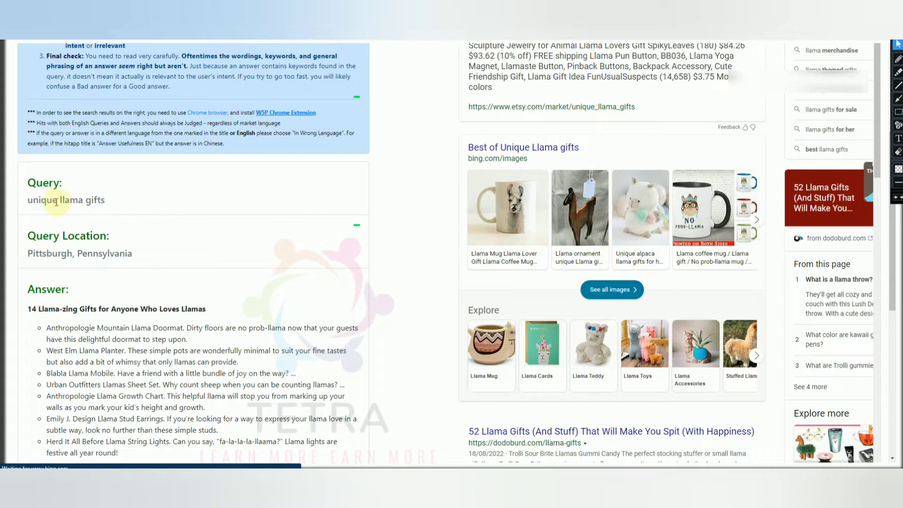
{"action": "left_click_drag", "start_coordinate": [57, 200], "coordinate": [86, 199]}
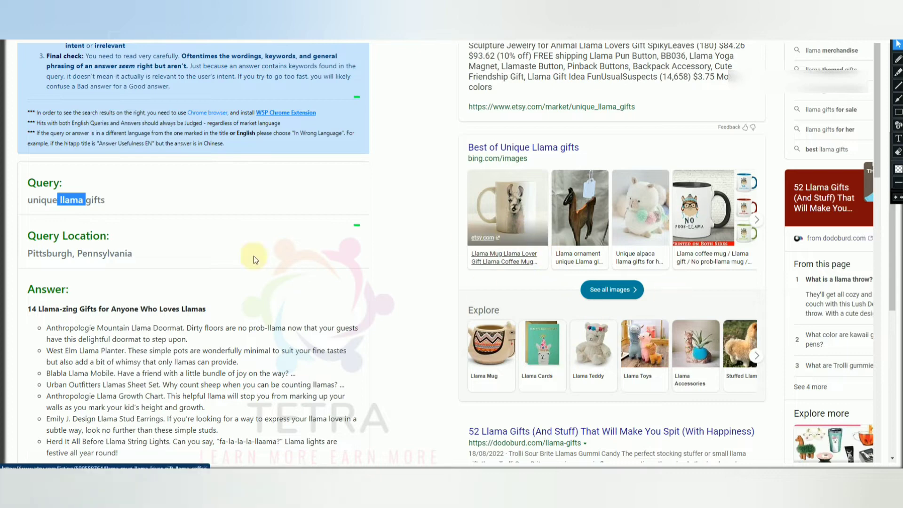
{"action": "scroll", "coordinate": [252, 259], "scroll_direction": "down", "scroll_amount": 2}
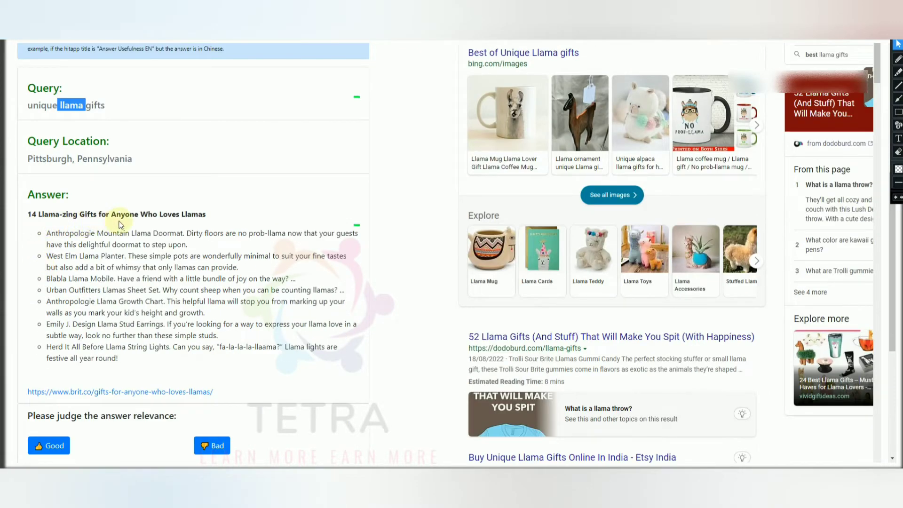
{"action": "left_click_drag", "start_coordinate": [33, 214], "coordinate": [235, 213]}
{"action": "left_click", "coordinate": [140, 206]}
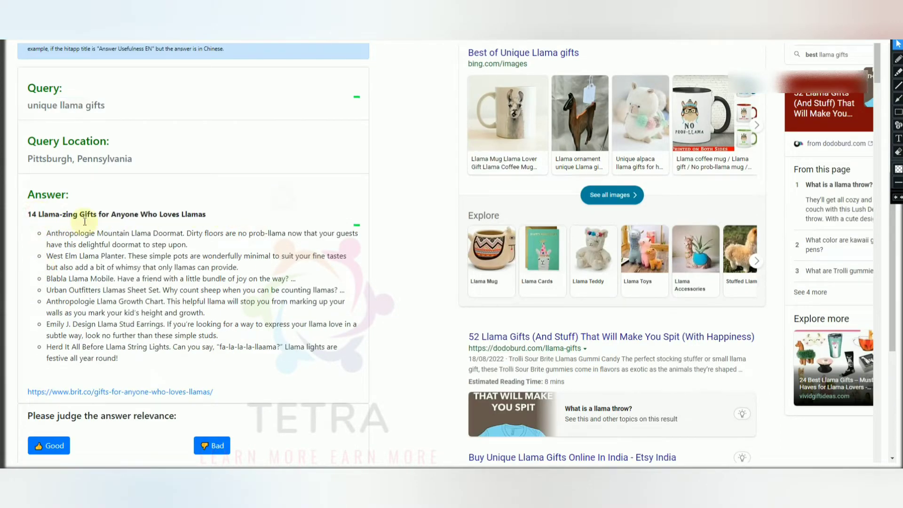
- Open the source webpage of the llama gifts answer and compare its title with the answer's list
{"action": "scroll", "coordinate": [464, 246], "scroll_direction": "up", "scroll_amount": 1}
{"action": "scroll", "coordinate": [465, 246], "scroll_direction": "up", "scroll_amount": 6}
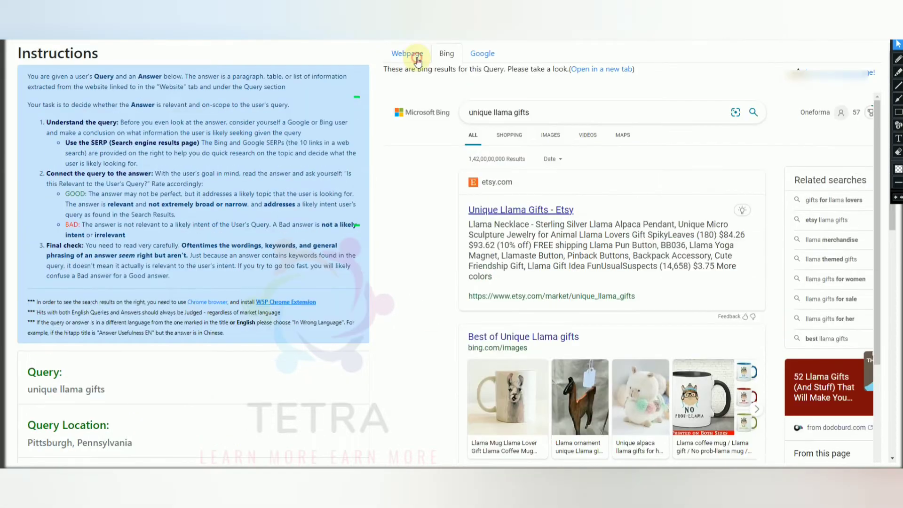
{"action": "left_click", "coordinate": [418, 61]}
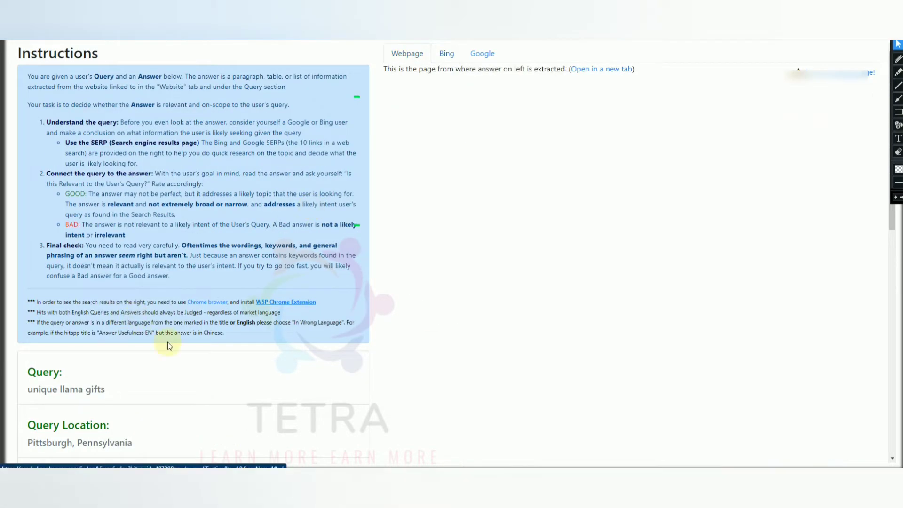
{"action": "scroll", "coordinate": [69, 247], "scroll_direction": "down", "scroll_amount": 6}
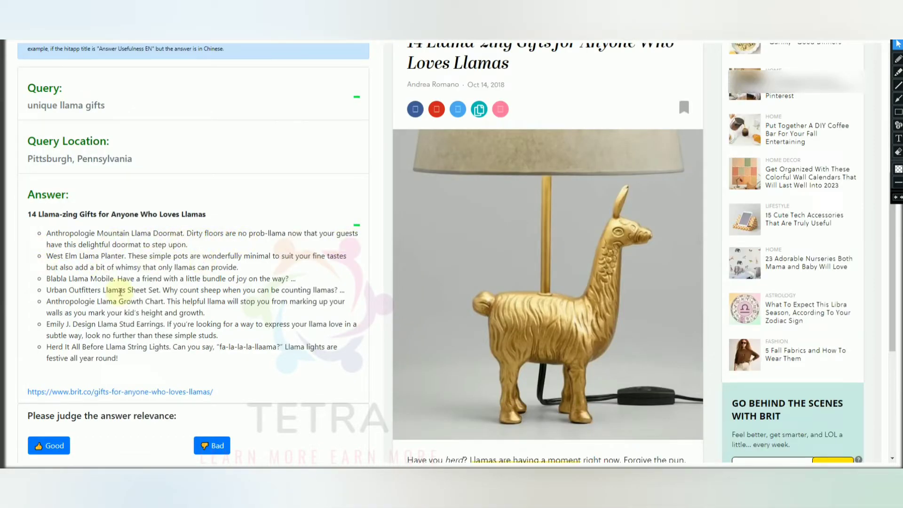
{"action": "scroll", "coordinate": [471, 372], "scroll_direction": "up", "scroll_amount": 1}
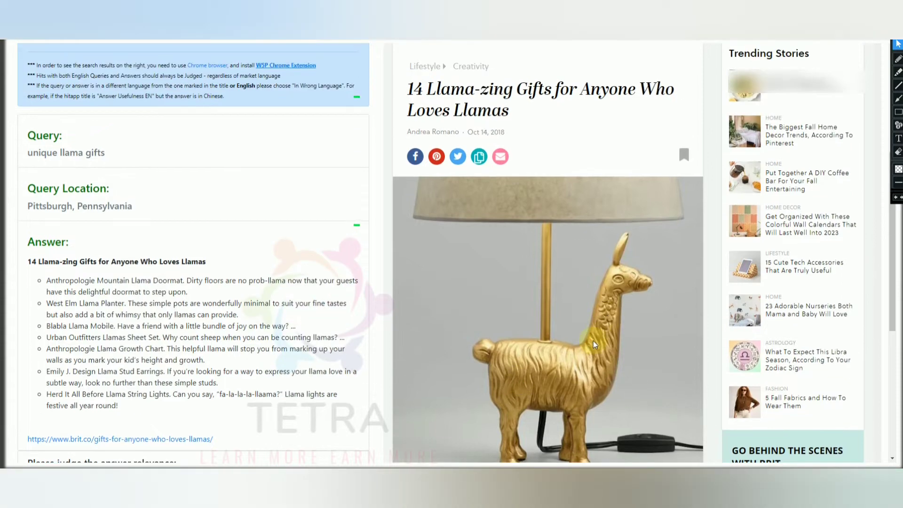
{"action": "scroll", "coordinate": [594, 345], "scroll_direction": "up", "scroll_amount": 5}
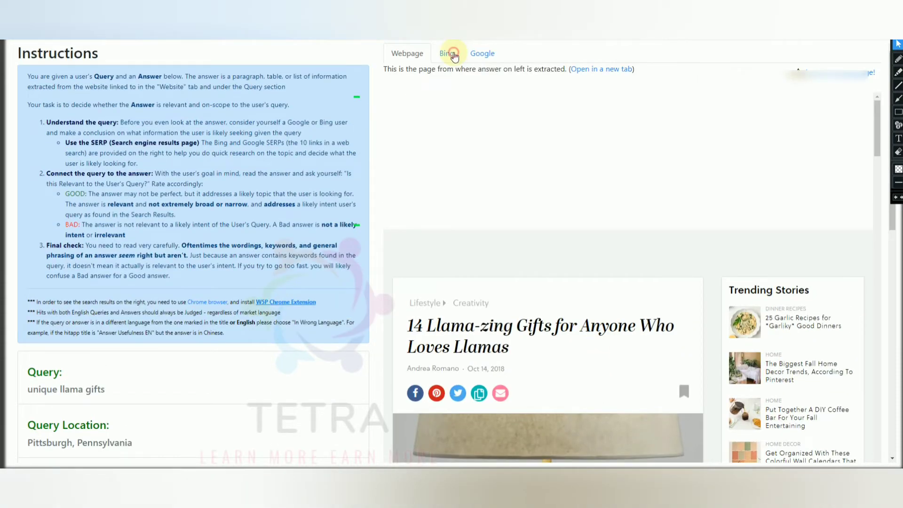
- Recheck the Bing results for "unique llama gifts" and read the source article's gift entries from the introduction to the West Elm Llama Planter
{"action": "left_click", "coordinate": [453, 55]}
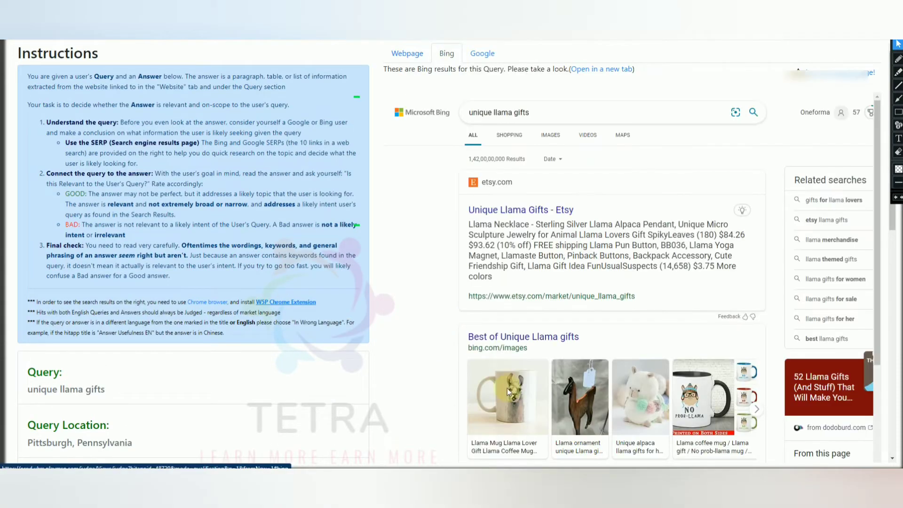
{"action": "left_click", "coordinate": [407, 54]}
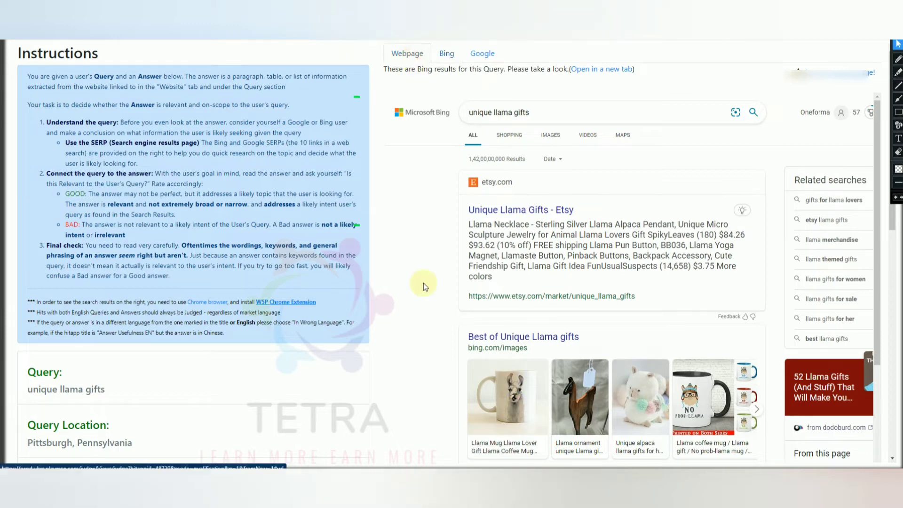
{"action": "scroll", "coordinate": [510, 388], "scroll_direction": "down", "scroll_amount": 4}
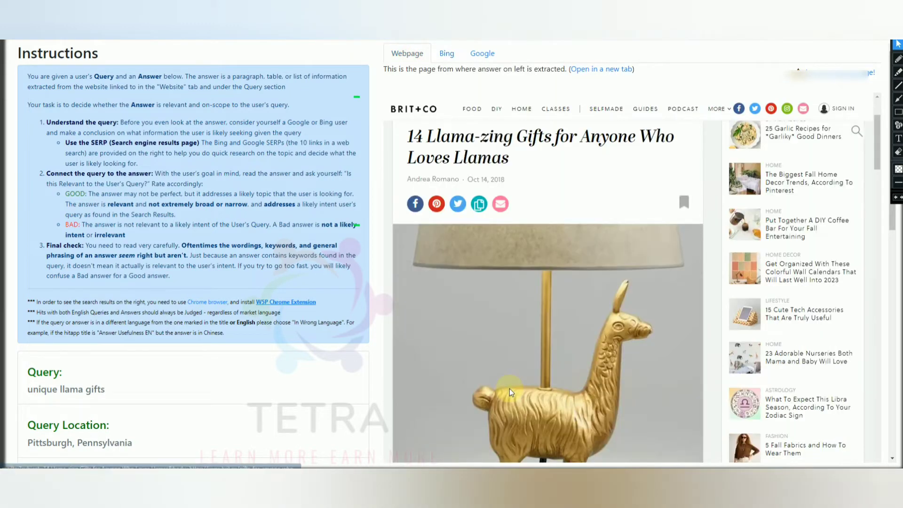
{"action": "scroll", "coordinate": [509, 388], "scroll_direction": "down", "scroll_amount": 7}
{"action": "scroll", "coordinate": [552, 353], "scroll_direction": "up", "scroll_amount": 3}
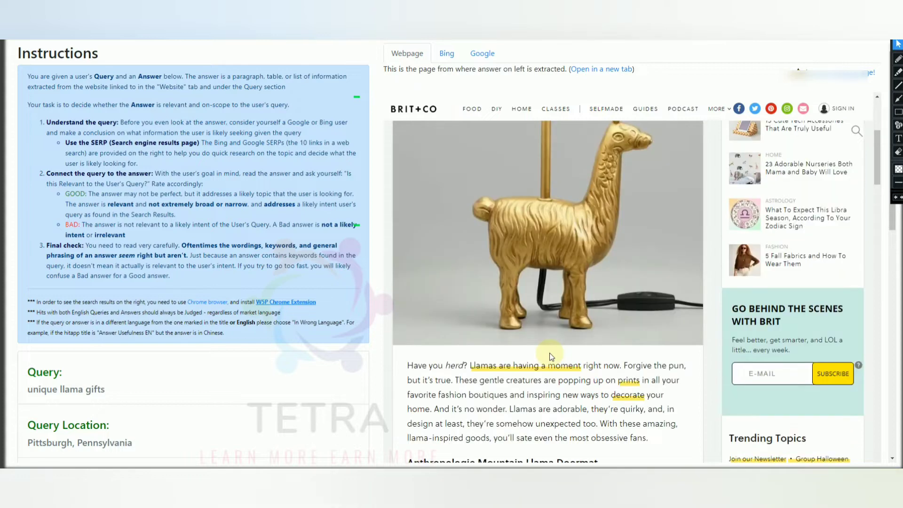
{"action": "scroll", "coordinate": [550, 352], "scroll_direction": "down", "scroll_amount": 12}
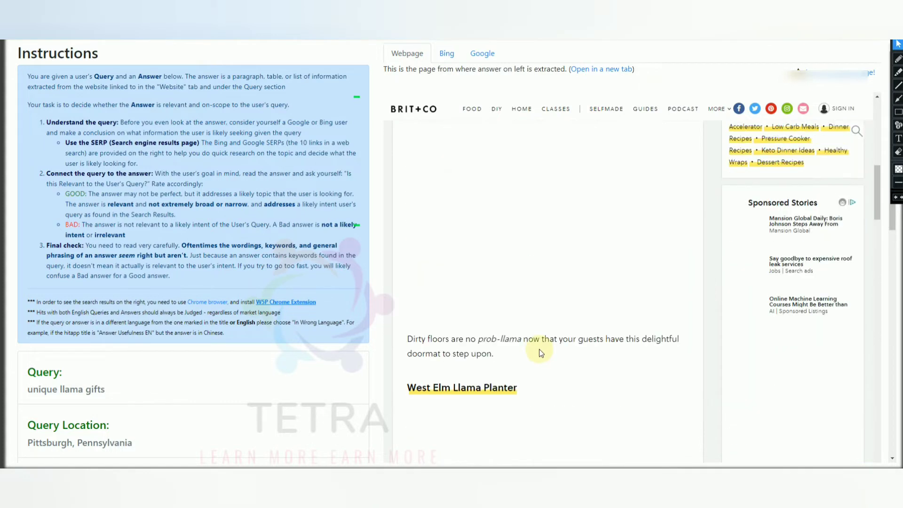
- Check the source article's Blabla Llama Mobile entry against the answer and judge the llama gifts answer's relevance as Good
{"action": "scroll", "coordinate": [223, 265], "scroll_direction": "down", "scroll_amount": 6}
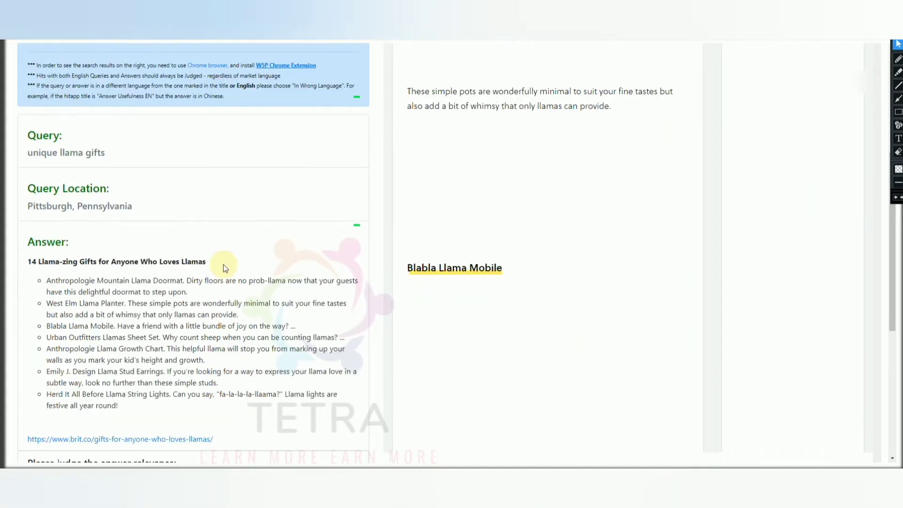
{"action": "scroll", "coordinate": [52, 300], "scroll_direction": "down", "scroll_amount": 3}
{"action": "left_click", "coordinate": [51, 306]}
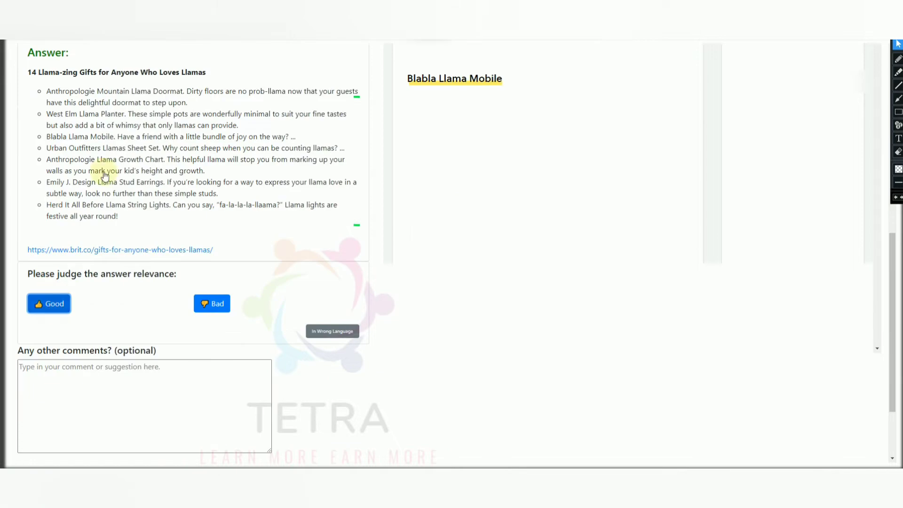
- Highlight the query "ineffective behavior definition" and compare it with its answer and the Bing results
{"action": "scroll", "coordinate": [133, 191], "scroll_direction": "down", "scroll_amount": 2}
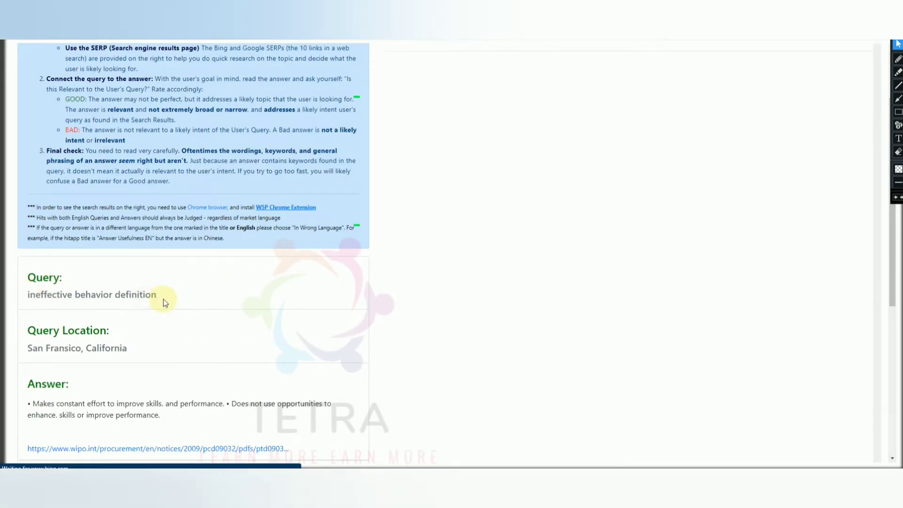
{"action": "triple_click", "coordinate": [164, 298]}
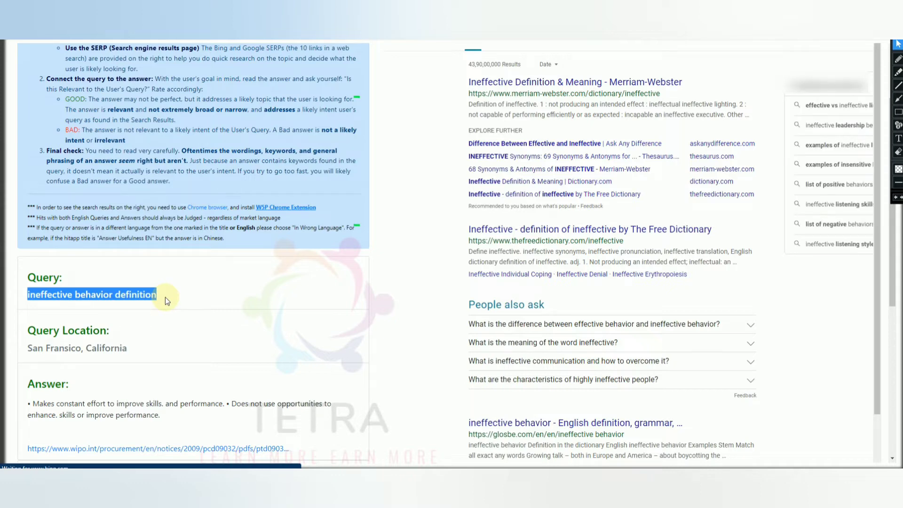
{"action": "scroll", "coordinate": [166, 298], "scroll_direction": "down", "scroll_amount": 2}
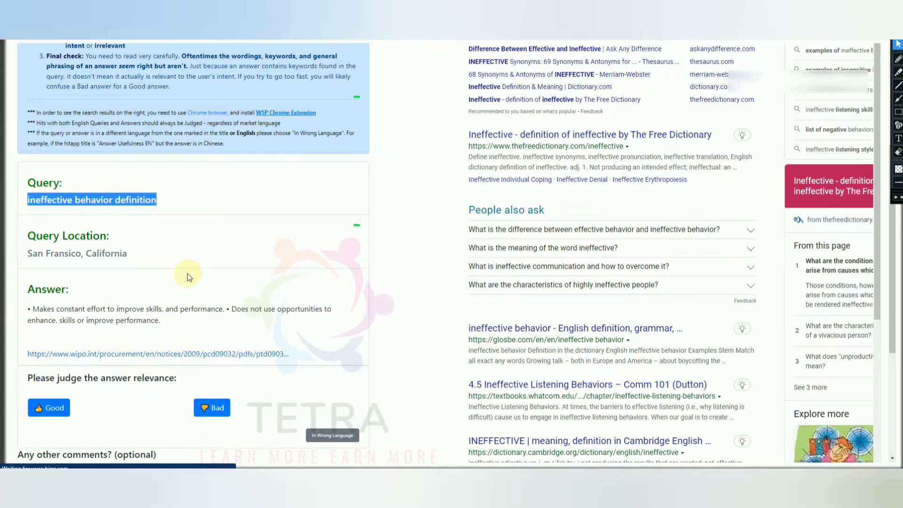
- Open the answer's source PDF and examine its effective and ineffective behavior tables through section 1.4 Managing Yourself for the answer's wording
{"action": "scroll", "coordinate": [416, 289], "scroll_direction": "up", "scroll_amount": 4}
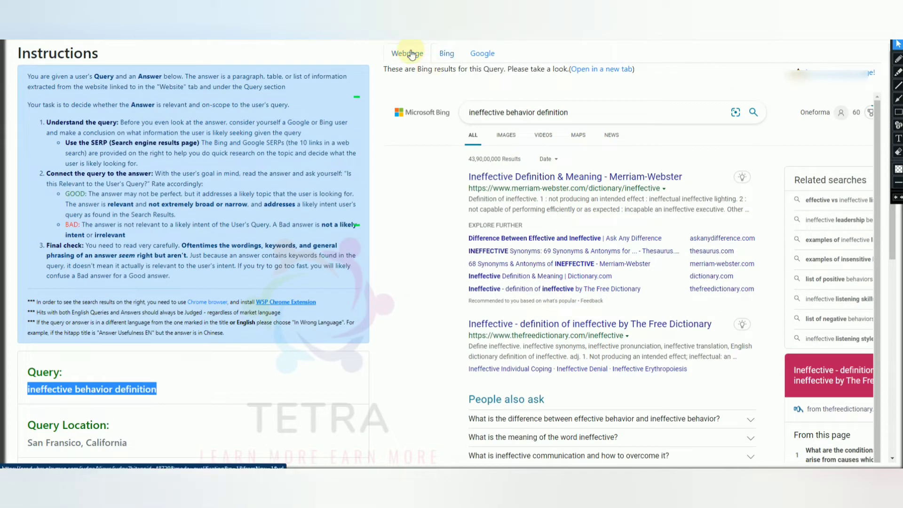
{"action": "left_click", "coordinate": [412, 55]}
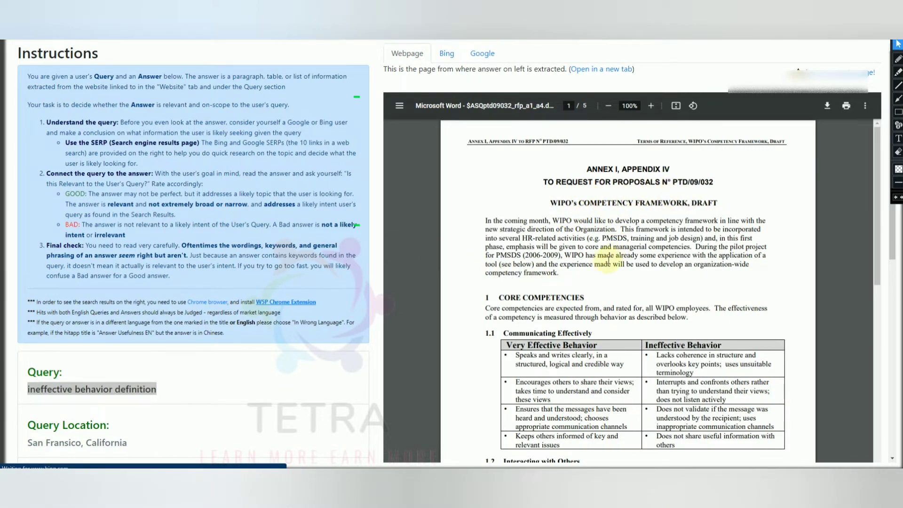
{"action": "scroll", "coordinate": [606, 263], "scroll_direction": "down", "scroll_amount": 2}
{"action": "scroll", "coordinate": [607, 263], "scroll_direction": "down", "scroll_amount": 1}
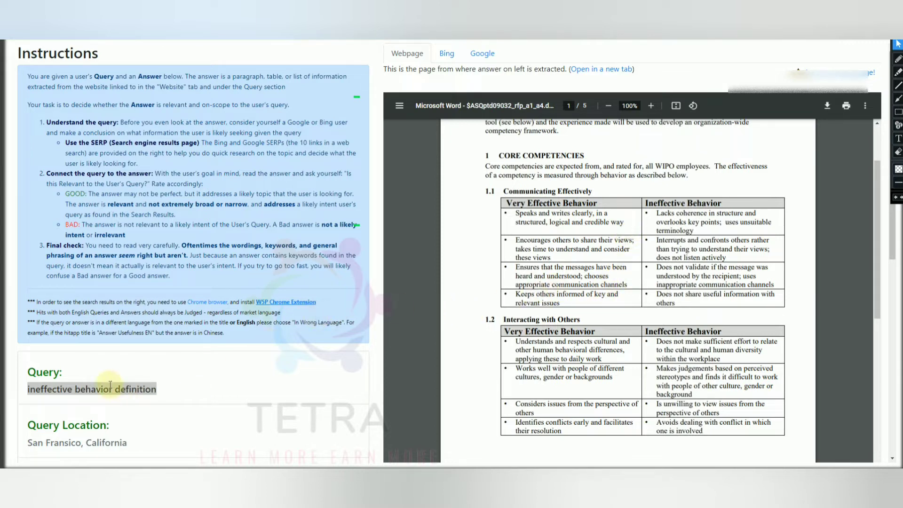
{"action": "scroll", "coordinate": [540, 362], "scroll_direction": "down", "scroll_amount": 2}
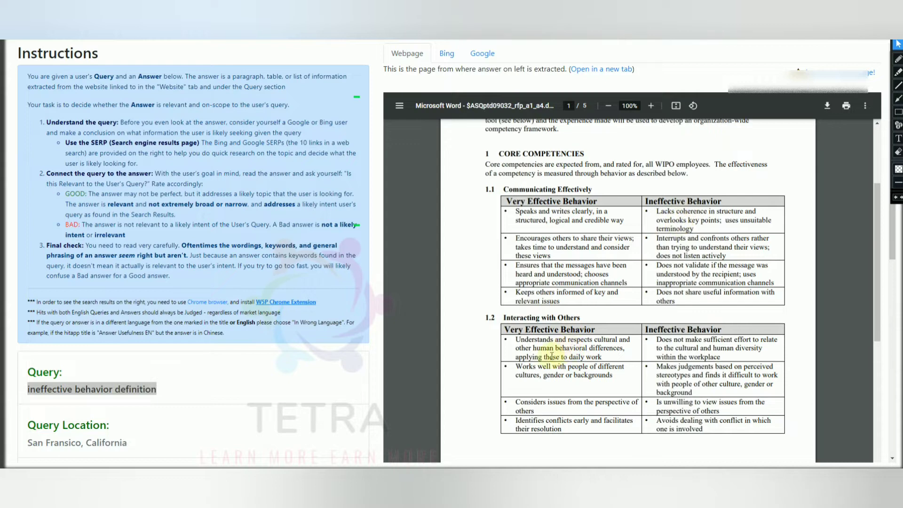
{"action": "scroll", "coordinate": [540, 362], "scroll_direction": "down", "scroll_amount": 3}
{"action": "scroll", "coordinate": [540, 365], "scroll_direction": "down", "scroll_amount": 4}
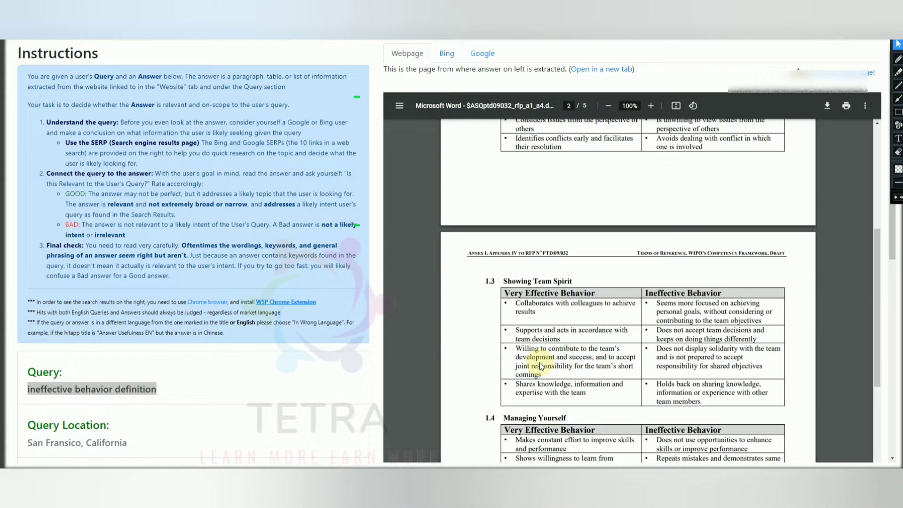
{"action": "scroll", "coordinate": [540, 362], "scroll_direction": "down", "scroll_amount": 5}
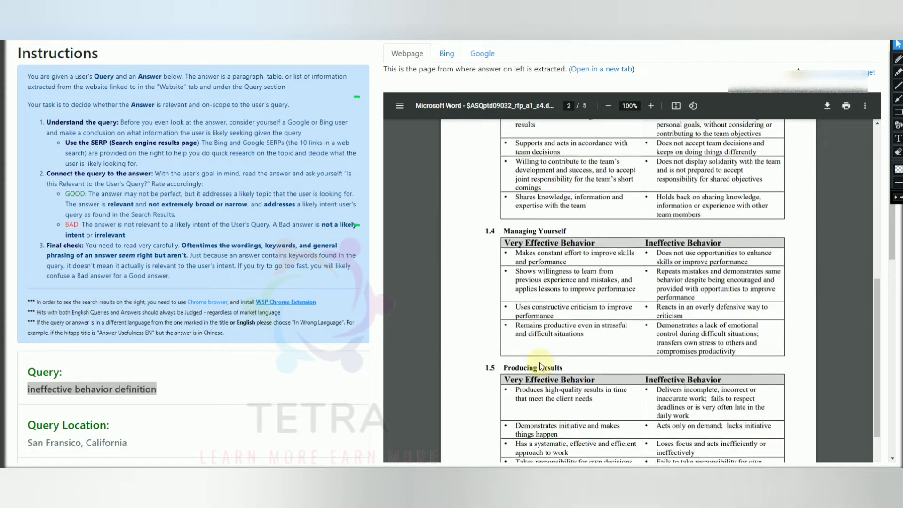
- Review the Bing results for "ineffective behavior definition", from the Merriam-Webster definition through the WIPO result and the related searches
{"action": "scroll", "coordinate": [540, 362], "scroll_direction": "up", "scroll_amount": 5}
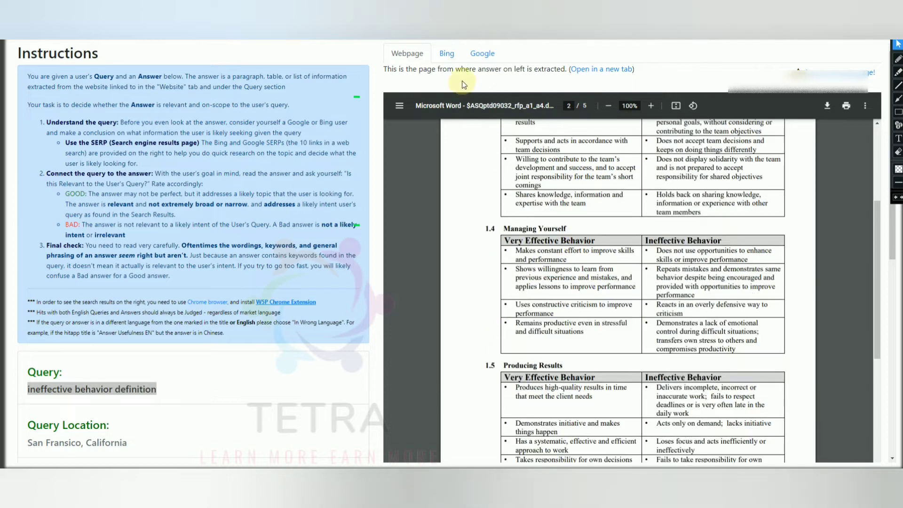
{"action": "left_click", "coordinate": [447, 53]}
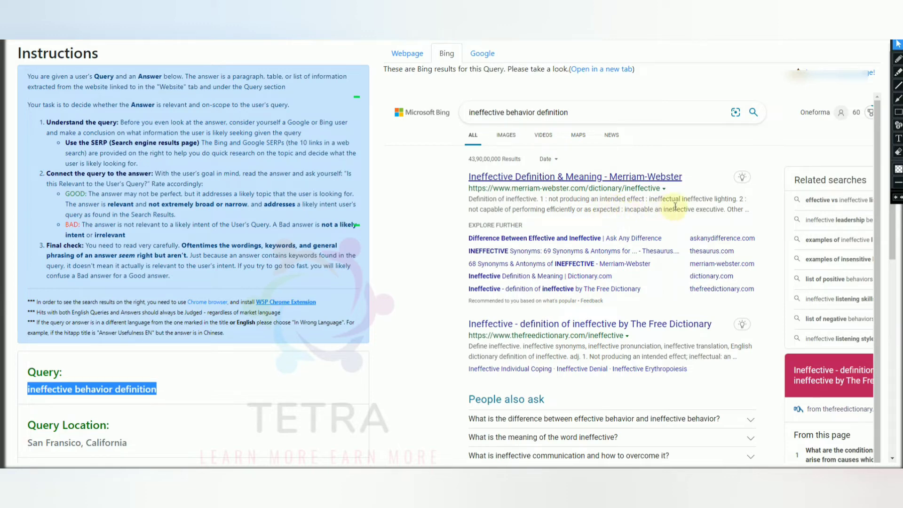
{"action": "scroll", "coordinate": [162, 360], "scroll_direction": "down", "scroll_amount": 3}
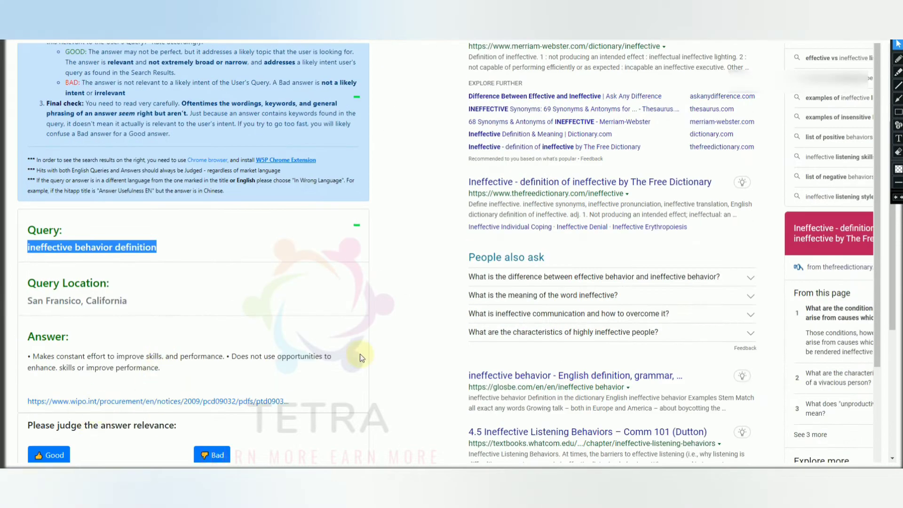
{"action": "scroll", "coordinate": [444, 300], "scroll_direction": "up", "scroll_amount": 3}
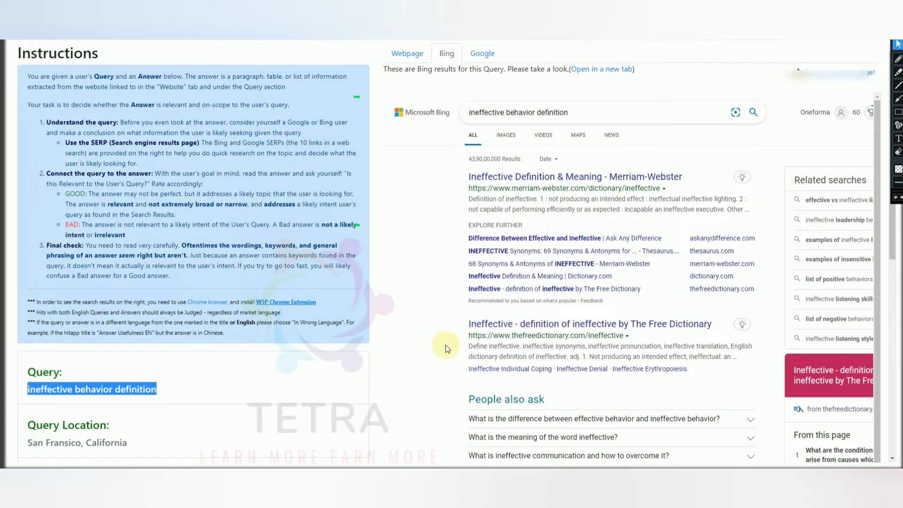
{"action": "scroll", "coordinate": [446, 346], "scroll_direction": "down", "scroll_amount": 7}
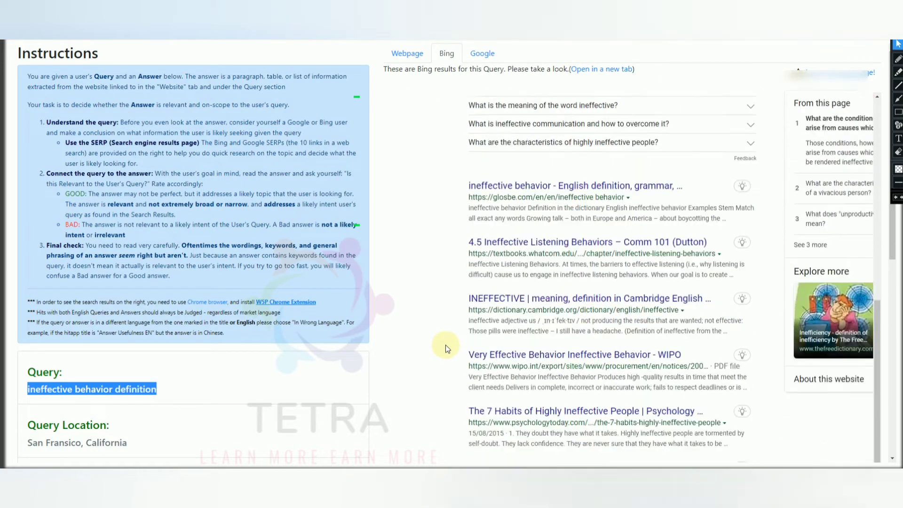
{"action": "scroll", "coordinate": [446, 349], "scroll_direction": "down", "scroll_amount": 2}
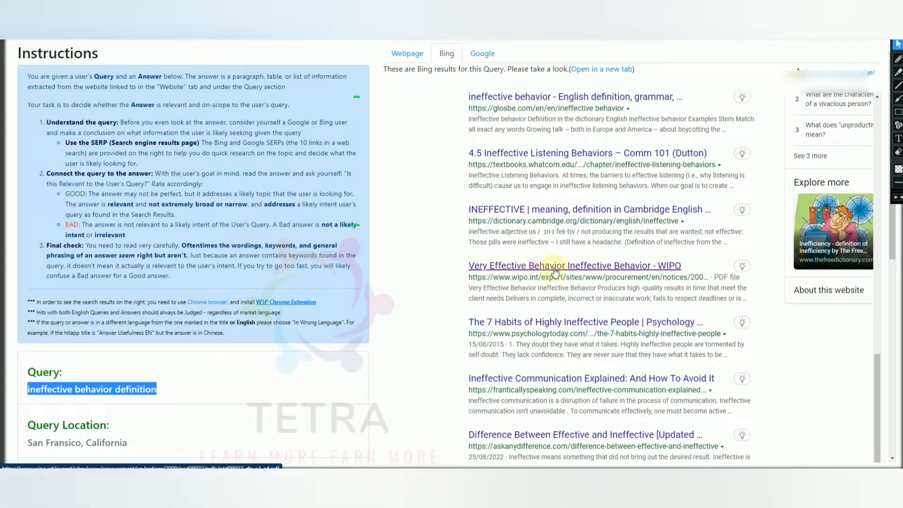
{"action": "scroll", "coordinate": [269, 348], "scroll_direction": "down", "scroll_amount": 2}
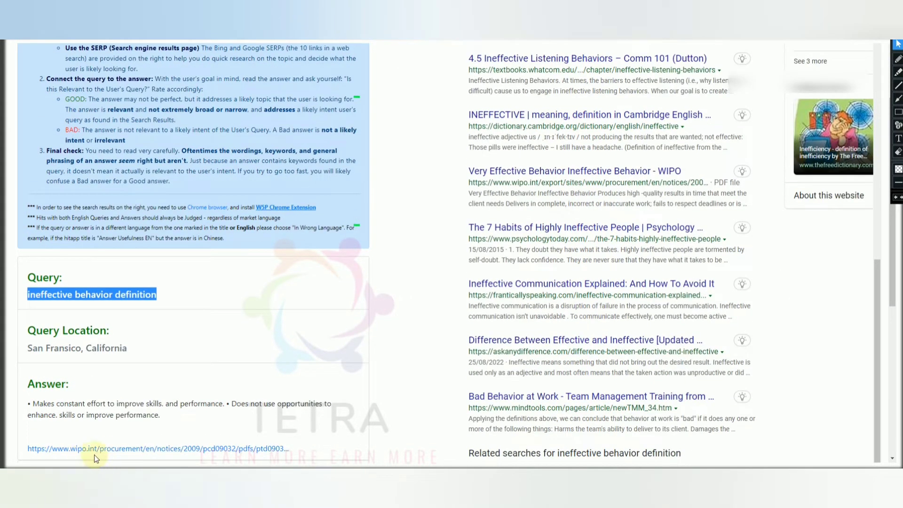
- Open the WIPO "Very Effective Behavior Ineffective Behavior" result and compare its behavior tables with the highlighted query and answer
{"action": "left_click", "coordinate": [527, 173]}
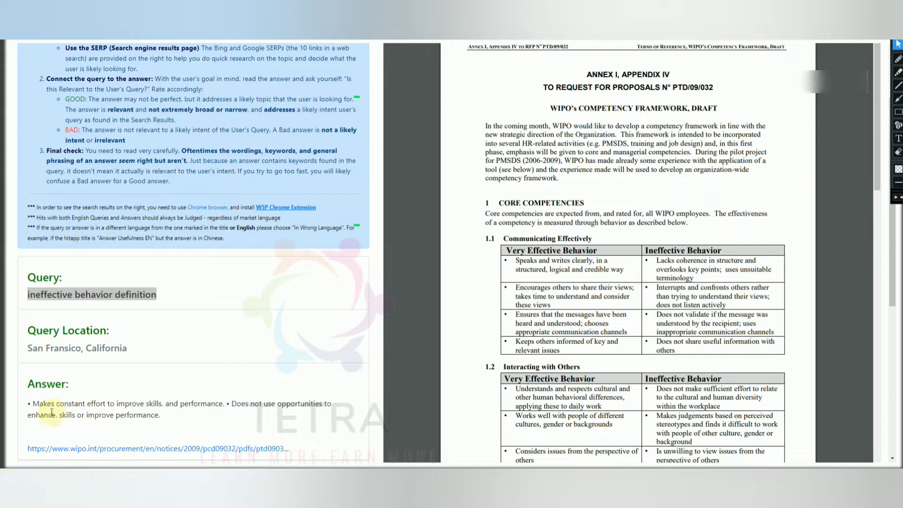
{"action": "left_click_drag", "start_coordinate": [34, 404], "coordinate": [163, 416]}
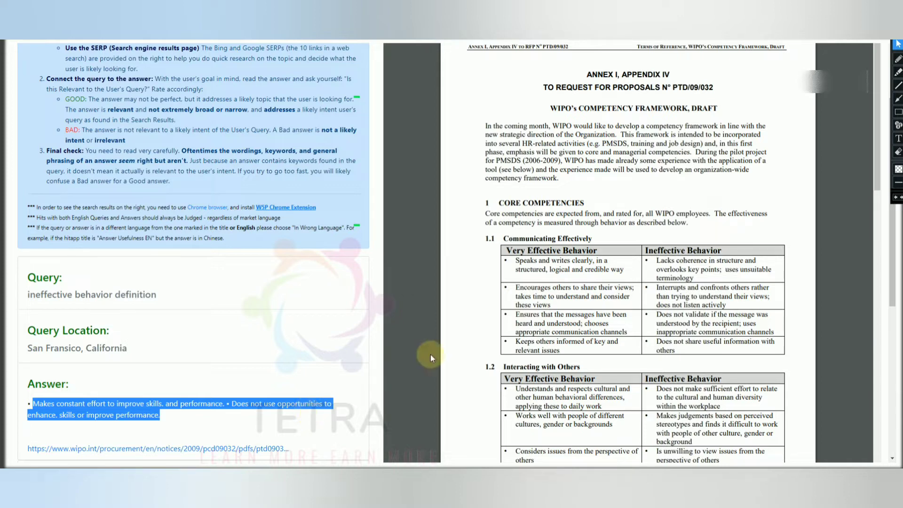
{"action": "scroll", "coordinate": [492, 282], "scroll_direction": "up", "scroll_amount": 2}
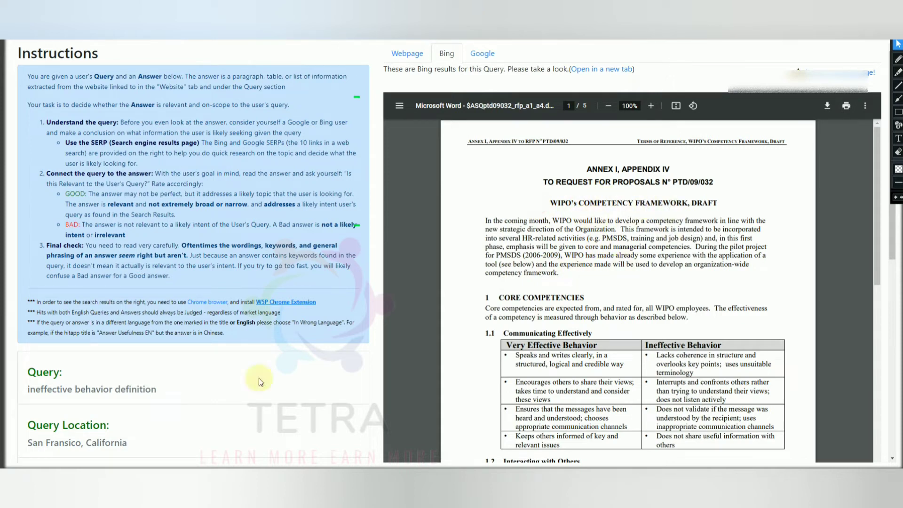
{"action": "left_click_drag", "start_coordinate": [156, 390], "coordinate": [40, 390]}
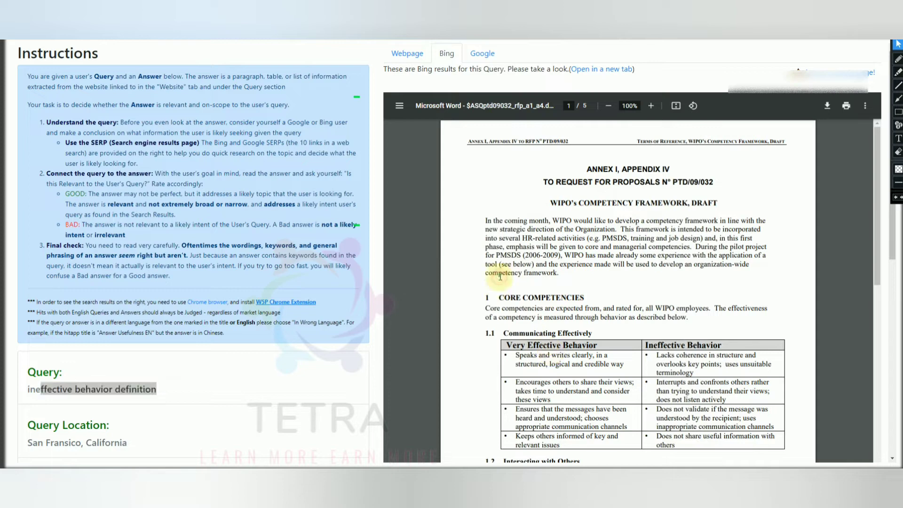
{"action": "scroll", "coordinate": [500, 276], "scroll_direction": "down", "scroll_amount": 7}
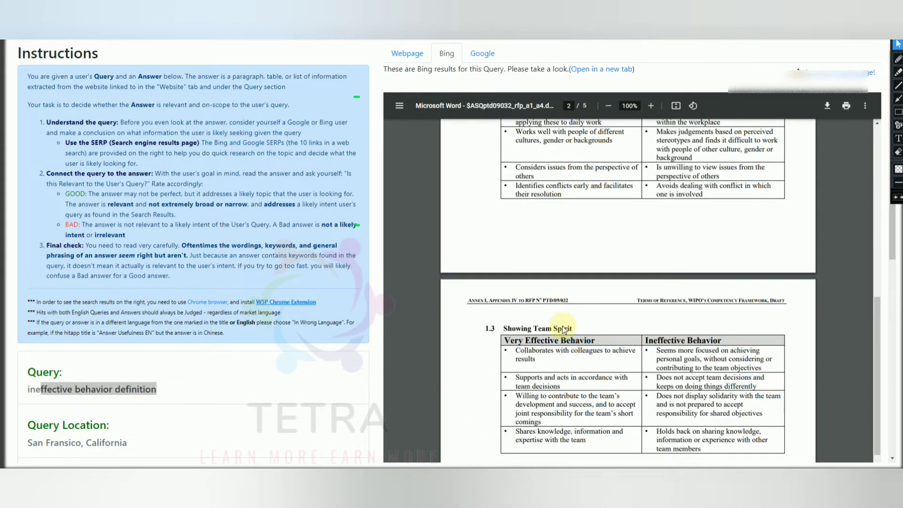
{"action": "scroll", "coordinate": [564, 330], "scroll_direction": "down", "scroll_amount": 10}
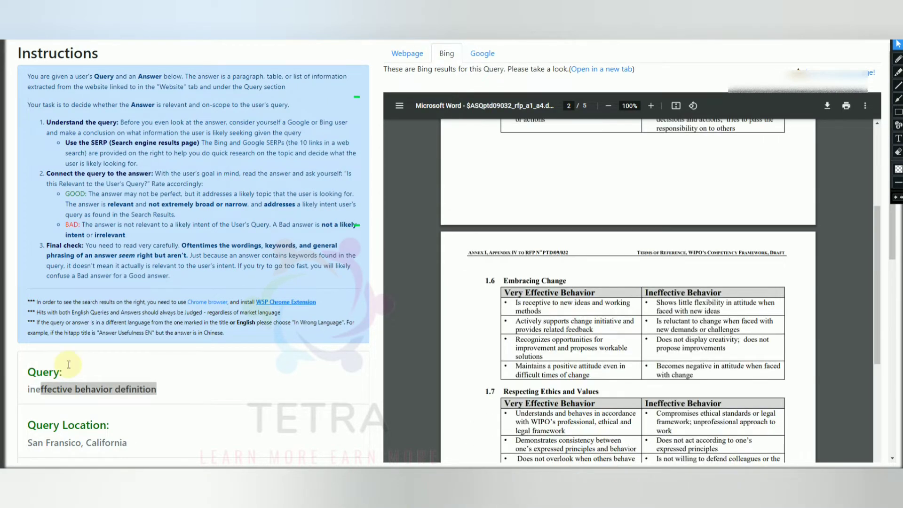
{"action": "scroll", "coordinate": [118, 365], "scroll_direction": "down", "scroll_amount": 3}
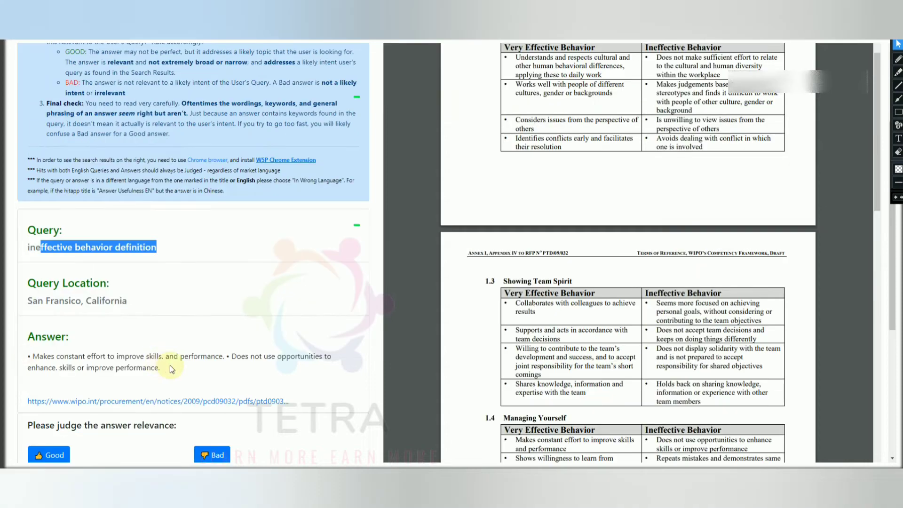
- Copy the full answer text about improving skills and performance into Google Translate for translation into Hindi
{"action": "triple_click", "coordinate": [170, 370]}
{"action": "left_click", "coordinate": [96, 367]}
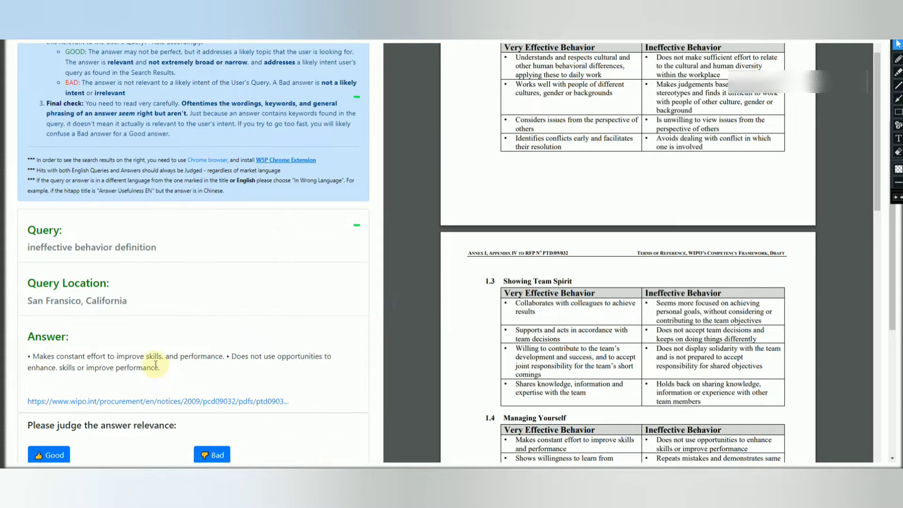
{"action": "left_click_drag", "start_coordinate": [32, 356], "coordinate": [139, 373]}
{"action": "right_click", "coordinate": [140, 372]}
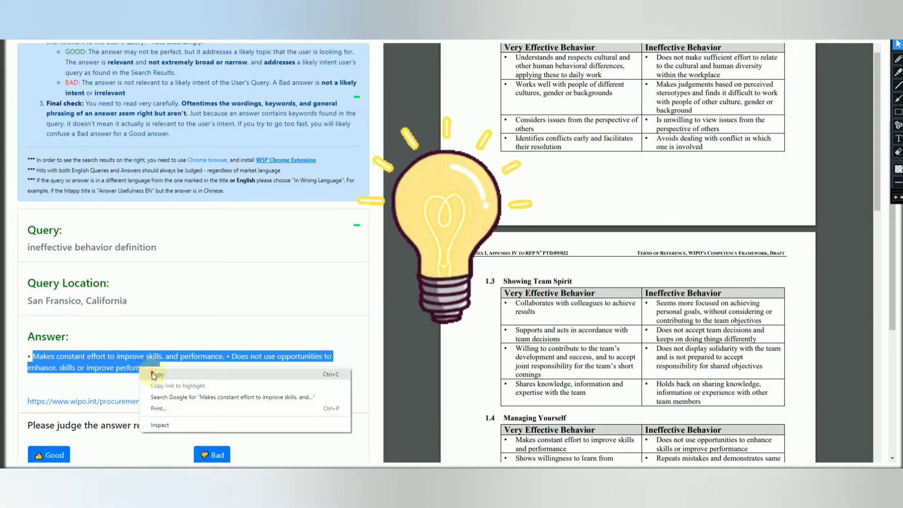
{"action": "left_click", "coordinate": [155, 366]}
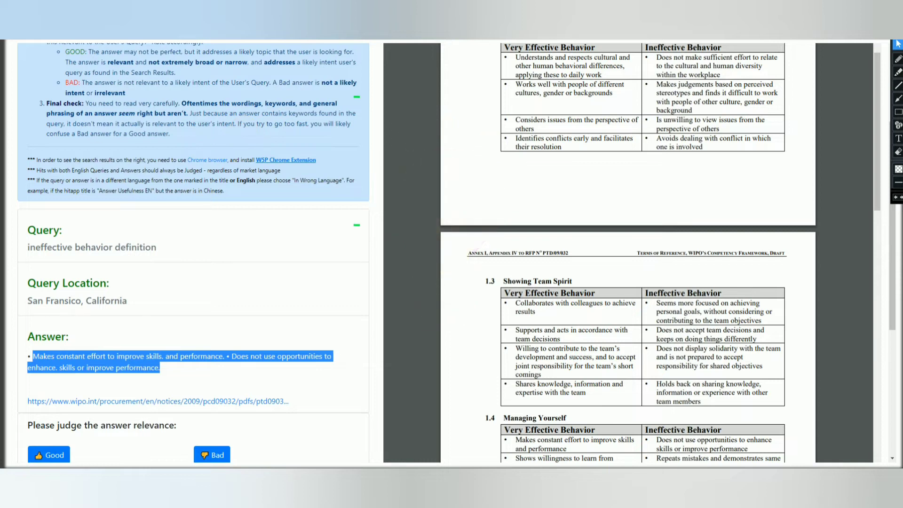
{"action": "key", "text": "ctrl+Tab"}
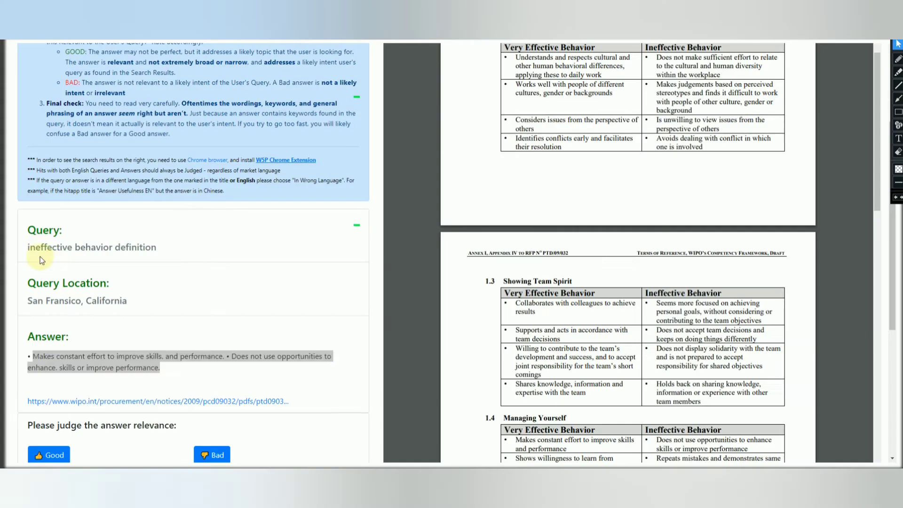
- Copy the query "ineffective behavior definition" and add it above the answer text in Google Translate
{"action": "key", "text": "ctrl+w"}
{"action": "left_click", "coordinate": [39, 246]}
{"action": "triple_click", "coordinate": [40, 247]}
{"action": "right_click", "coordinate": [40, 248]}
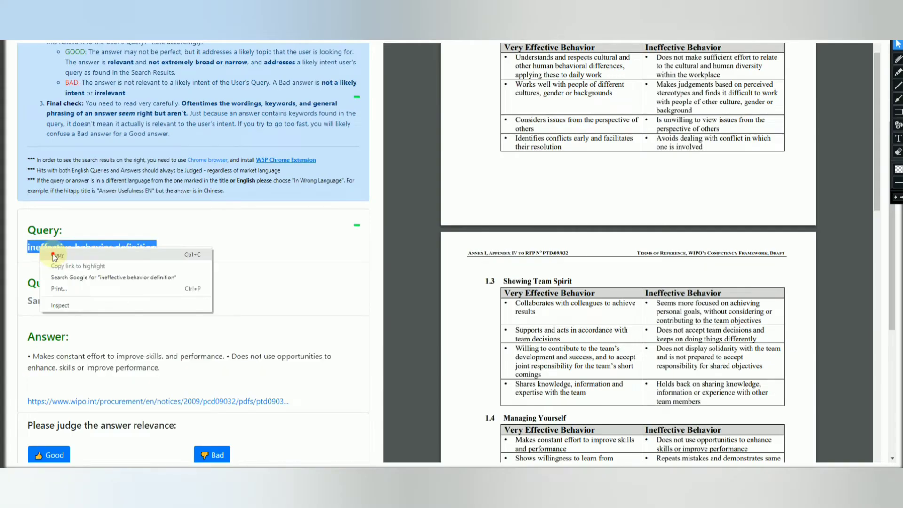
{"action": "left_click", "coordinate": [53, 254]}
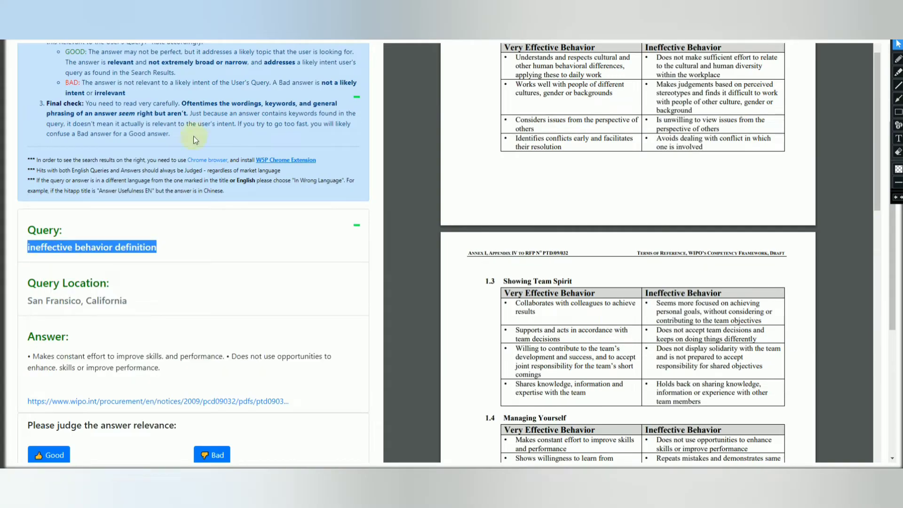
{"action": "key", "text": "ctrl+shift+t"}
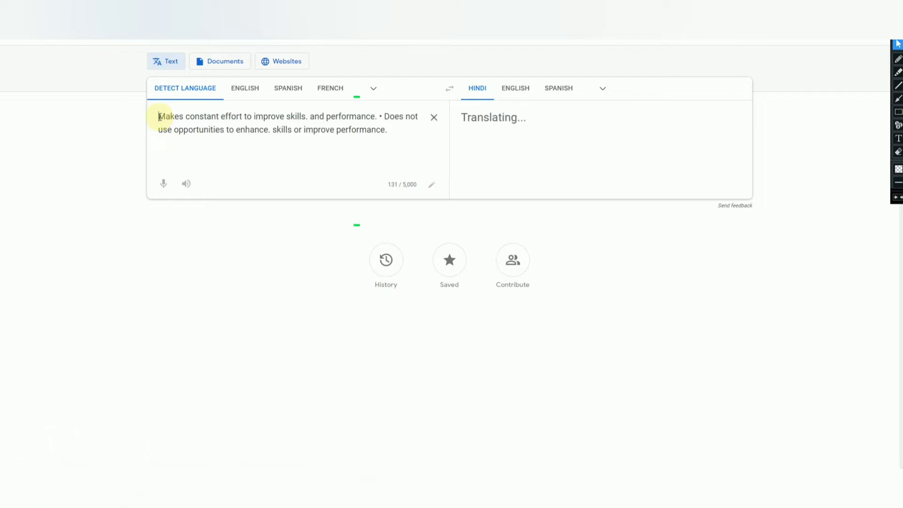
{"action": "key", "text": "Return"}
{"action": "key", "text": "Return"}
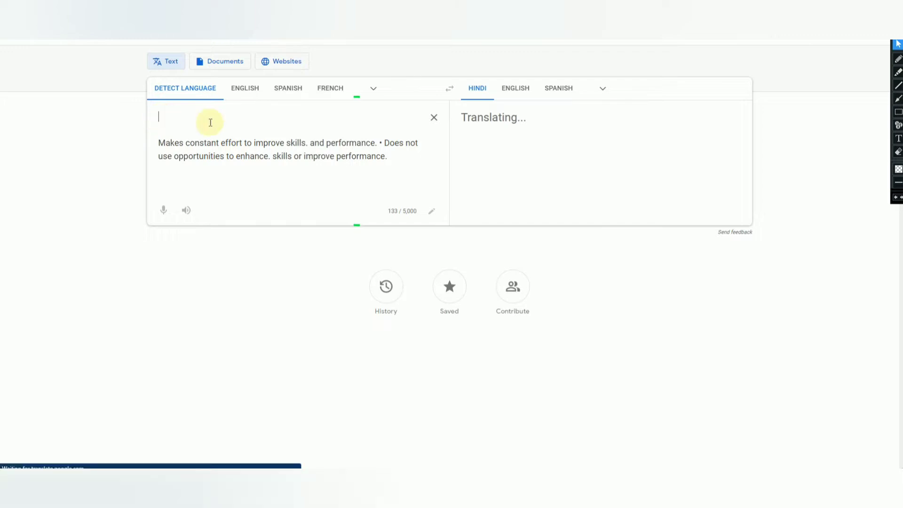
{"action": "key", "text": "ctrl+v"}
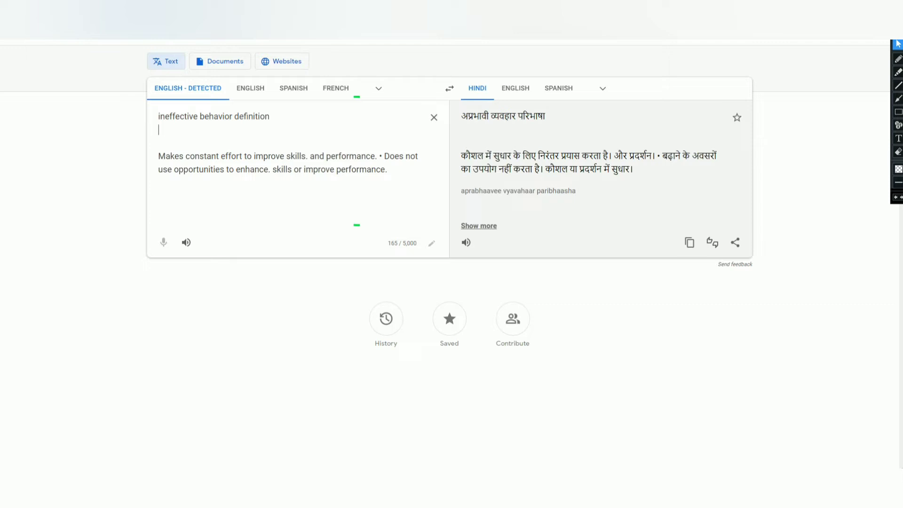
- Return to the rating task and judge the relevance of the ineffective behavior answer as Bad
{"action": "key", "text": "alt+Tab"}
{"action": "left_click", "coordinate": [309, 322]}
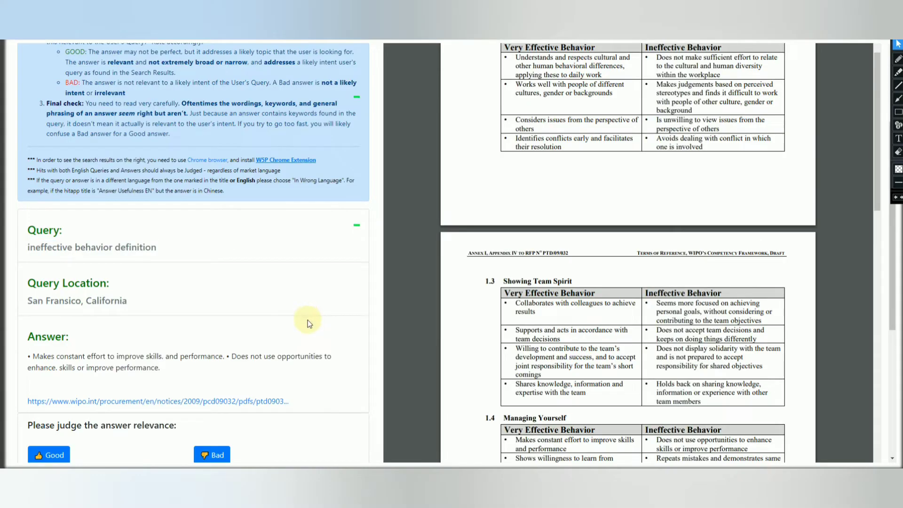
{"action": "scroll", "coordinate": [309, 324], "scroll_direction": "down", "scroll_amount": 2}
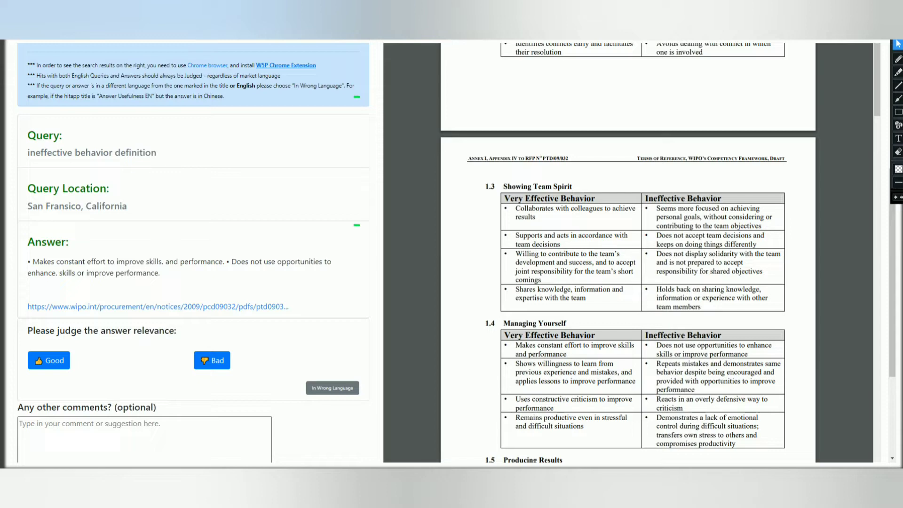
{"action": "left_click", "coordinate": [211, 360]}
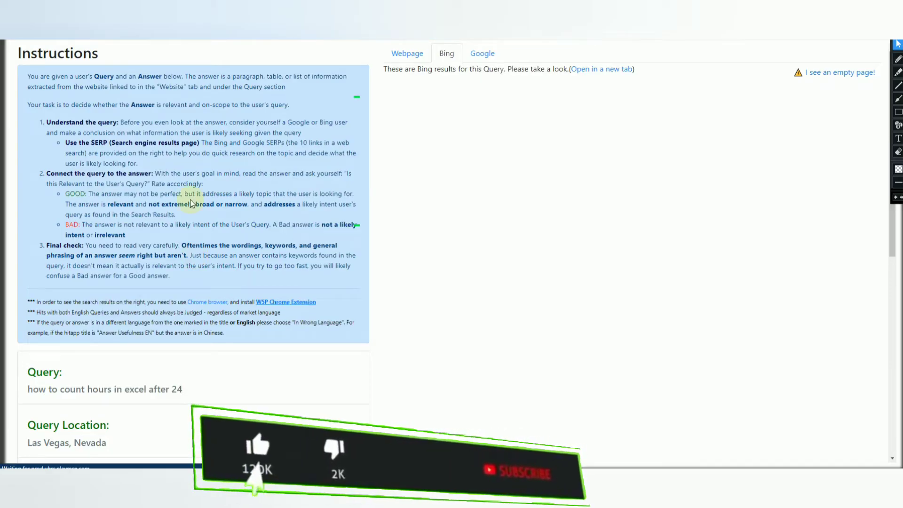
- Highlight the query "how to count hours in excel after 24" and read its answer about calculating hours worked
{"action": "scroll", "coordinate": [190, 203], "scroll_direction": "down", "scroll_amount": 4}
{"action": "left_click_drag", "start_coordinate": [191, 204], "coordinate": [28, 200]}
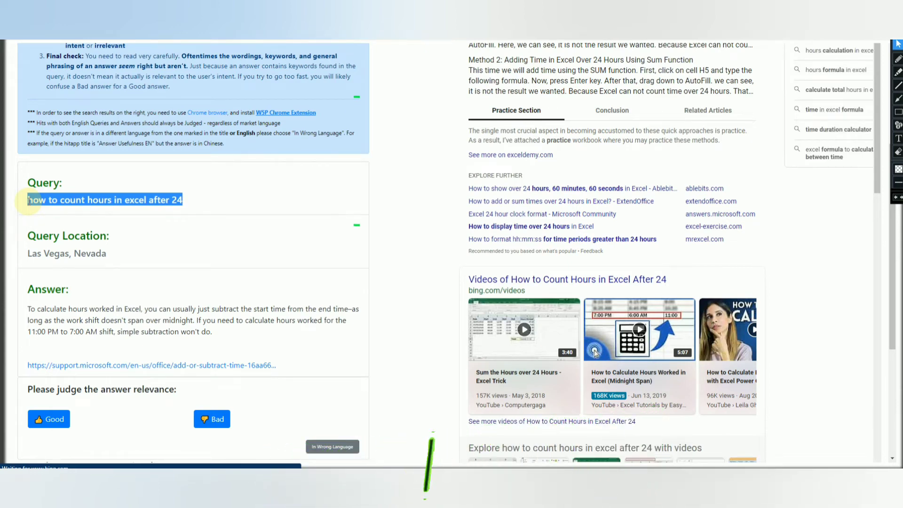
{"action": "left_click", "coordinate": [90, 304]}
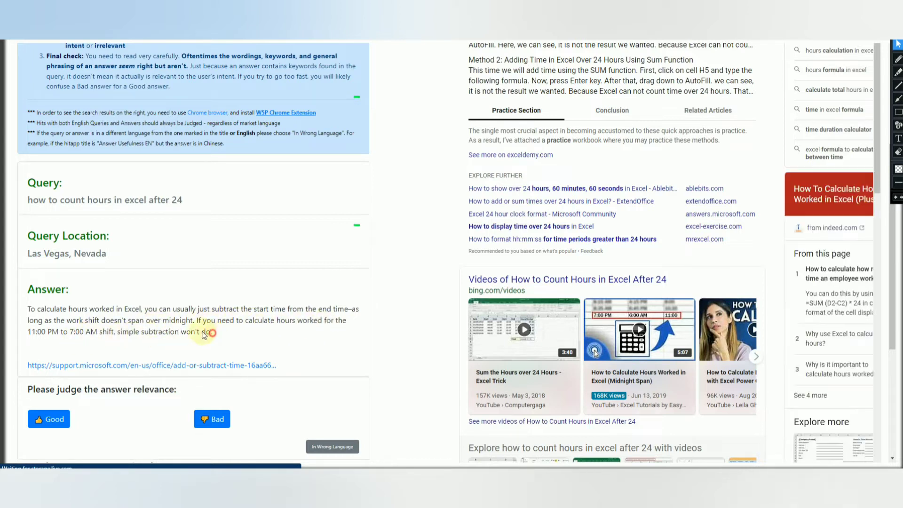
{"action": "left_click_drag", "start_coordinate": [213, 333], "coordinate": [31, 305]}
{"action": "left_click", "coordinate": [103, 303]}
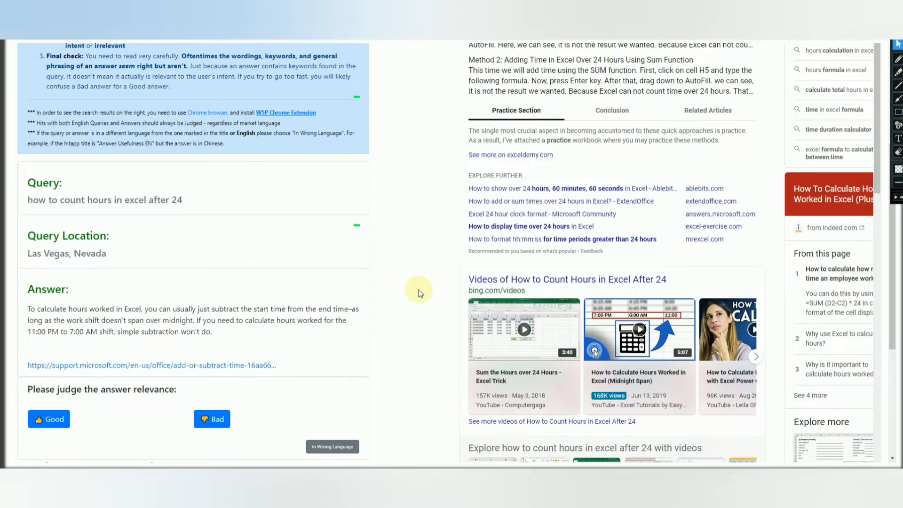
- Examine the source webpage "Add or subtract time" against the answer and highlight its heading "To add up more than 24 hours"
{"action": "scroll", "coordinate": [419, 290], "scroll_direction": "up", "scroll_amount": 3}
{"action": "scroll", "coordinate": [411, 141], "scroll_direction": "up", "scroll_amount": 1}
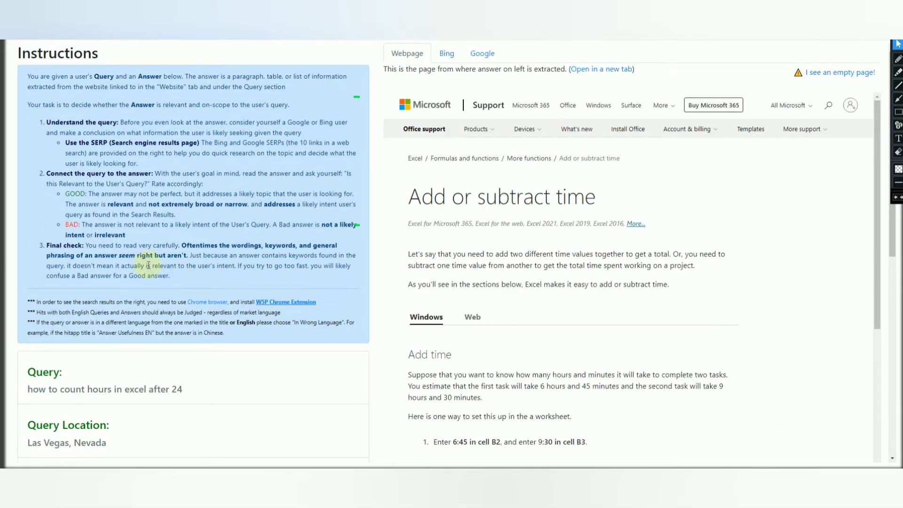
{"action": "scroll", "coordinate": [161, 265], "scroll_direction": "down", "scroll_amount": 2}
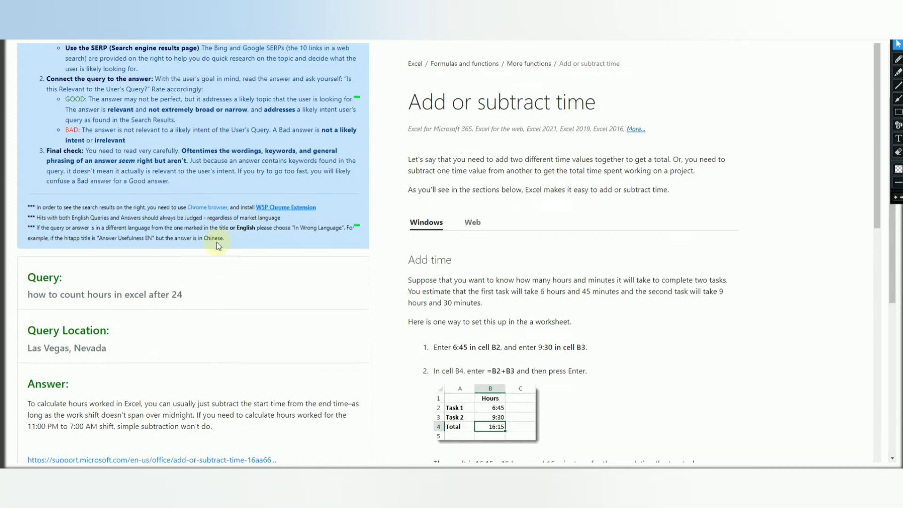
{"action": "scroll", "coordinate": [57, 372], "scroll_direction": "down", "scroll_amount": 2}
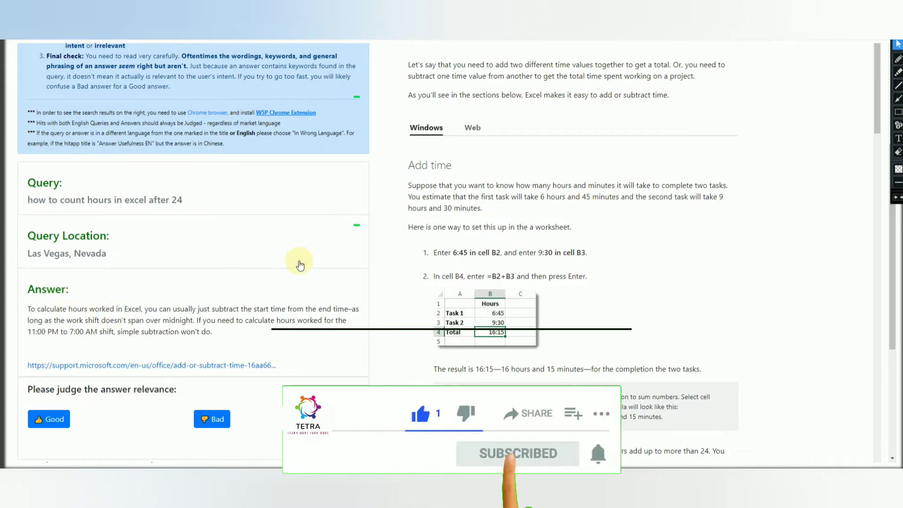
{"action": "scroll", "coordinate": [300, 265], "scroll_direction": "up", "scroll_amount": 4}
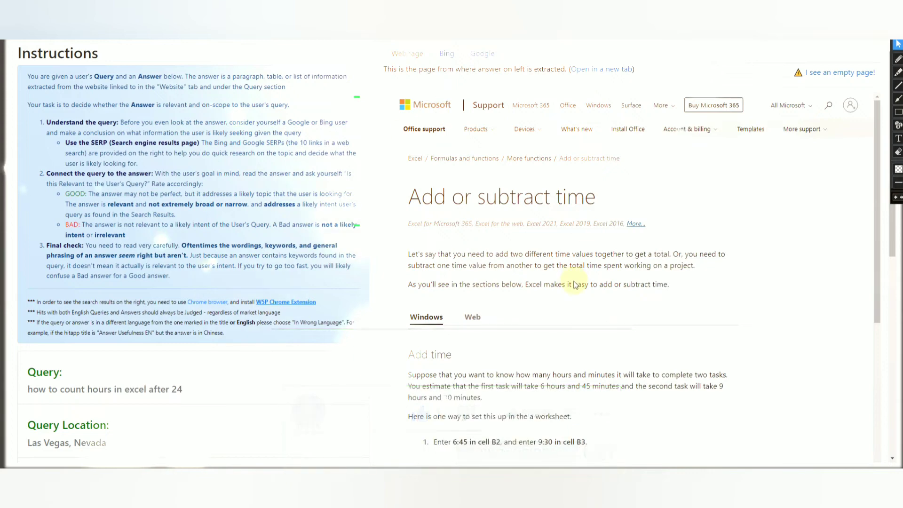
{"action": "scroll", "coordinate": [509, 272], "scroll_direction": "down", "scroll_amount": 3}
{"action": "scroll", "coordinate": [448, 247], "scroll_direction": "down", "scroll_amount": 6}
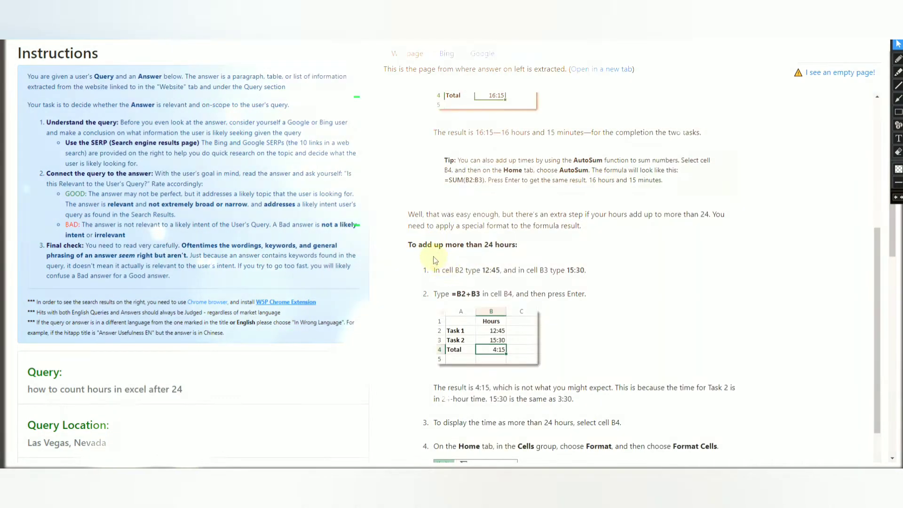
{"action": "left_click_drag", "start_coordinate": [412, 245], "coordinate": [527, 248]}
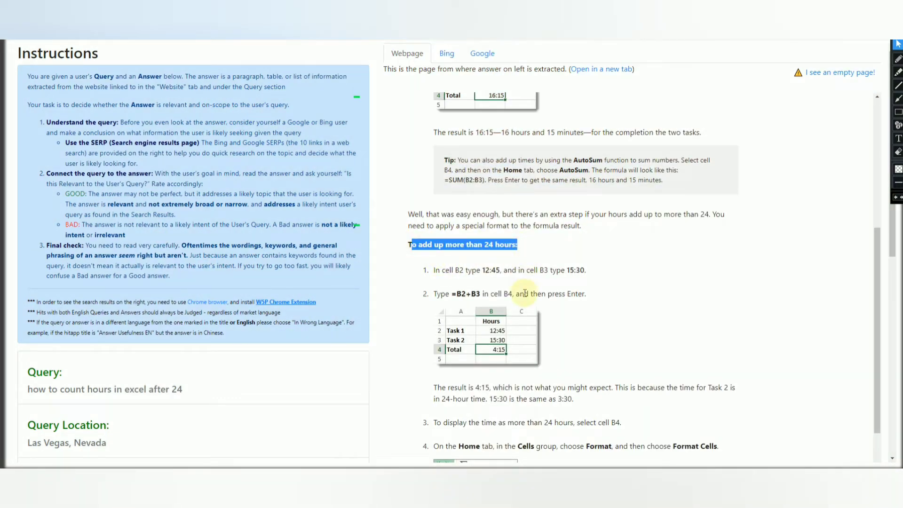
- Check the rest of the "Add or subtract time" page and judge the answer about counting hours in Excel after 24 as Good
{"action": "scroll", "coordinate": [565, 306], "scroll_direction": "down", "scroll_amount": 4}
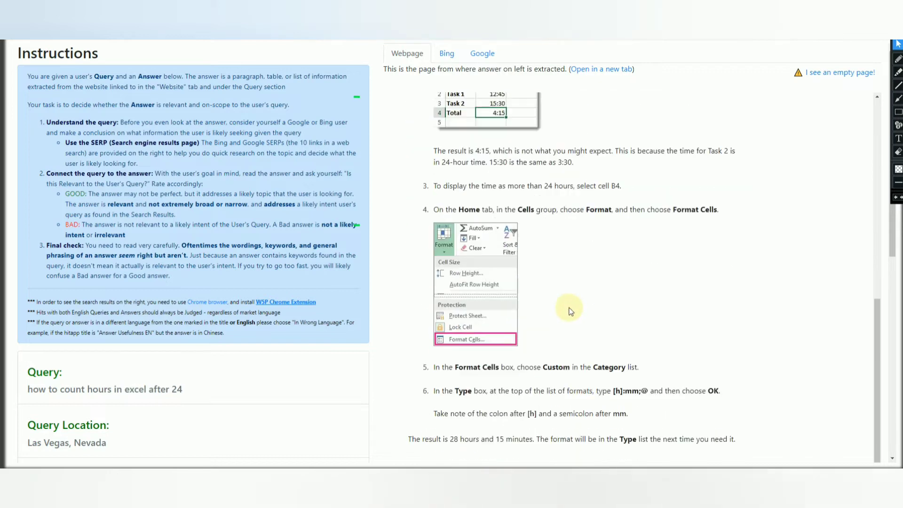
{"action": "scroll", "coordinate": [569, 311], "scroll_direction": "up", "scroll_amount": 2}
{"action": "scroll", "coordinate": [569, 311], "scroll_direction": "up", "scroll_amount": 12}
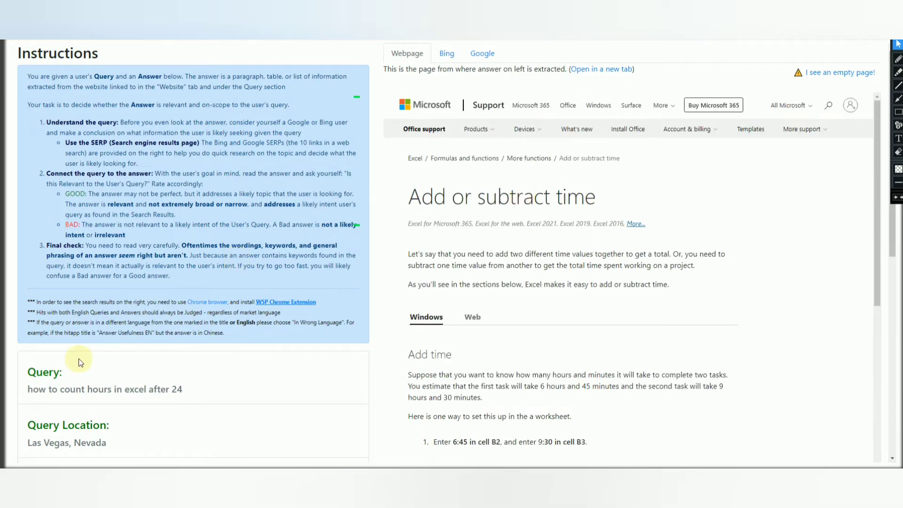
{"action": "scroll", "coordinate": [66, 386], "scroll_direction": "down", "scroll_amount": 4}
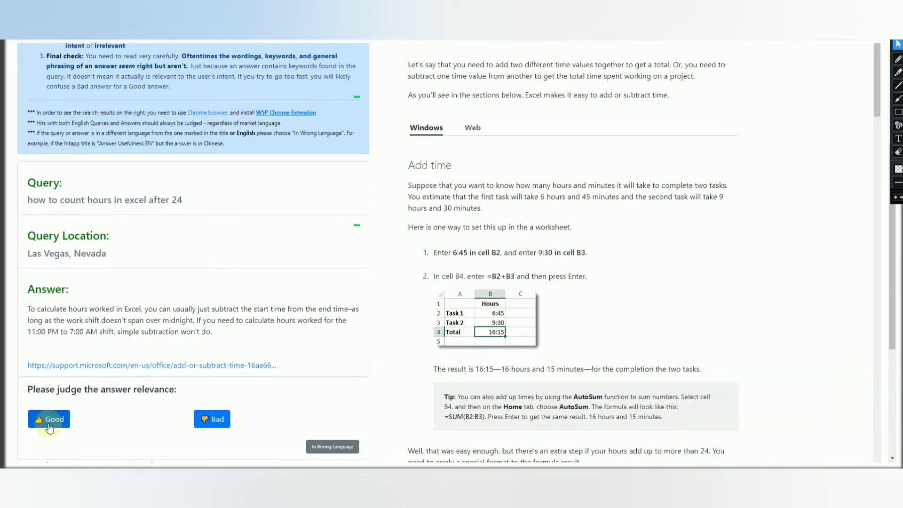
{"action": "left_click", "coordinate": [49, 423]}
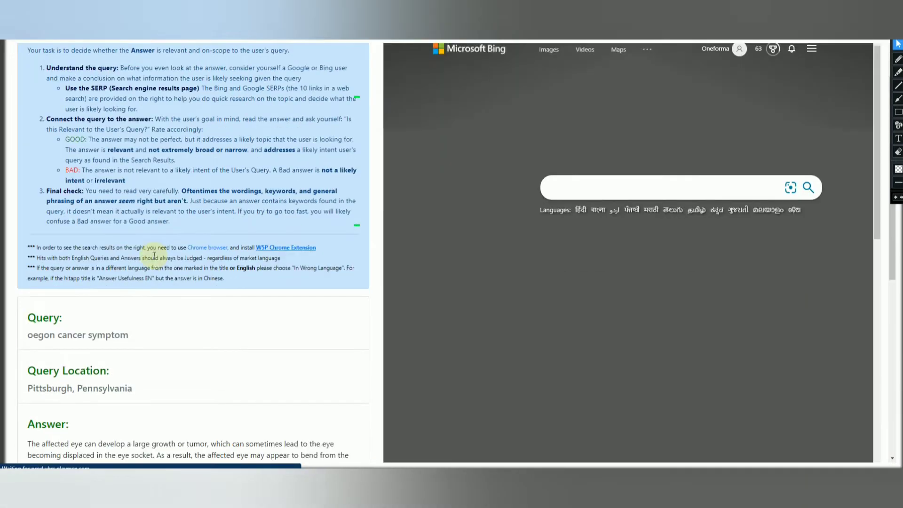
- Highlight the query "oegon cancer symptom" and compare its answer about the affected eye with the Bing results
{"action": "scroll", "coordinate": [154, 255], "scroll_direction": "down", "scroll_amount": 3}
{"action": "left_click_drag", "start_coordinate": [37, 201], "coordinate": [168, 199]}
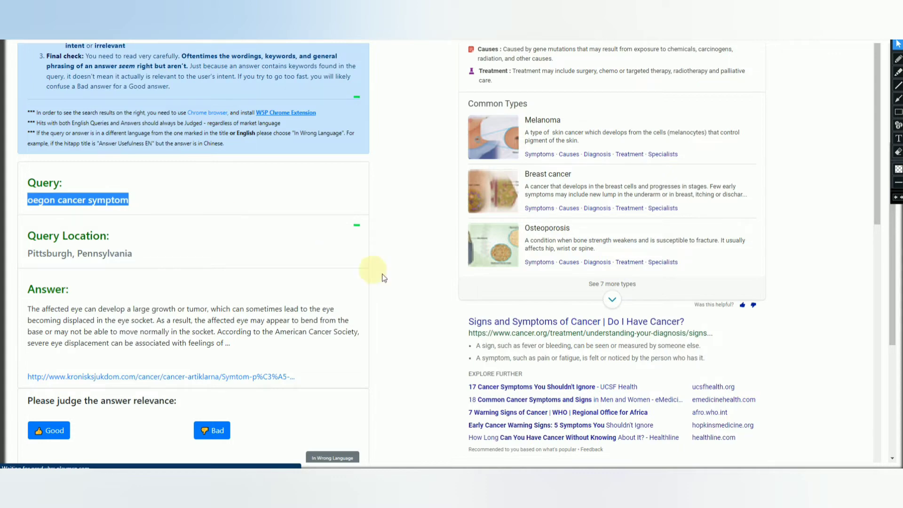
{"action": "scroll", "coordinate": [440, 302], "scroll_direction": "up", "scroll_amount": 4}
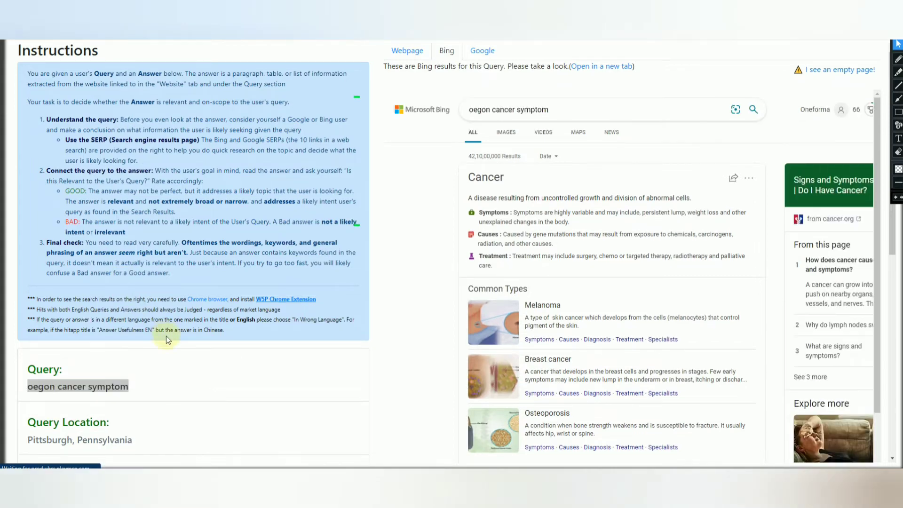
{"action": "scroll", "coordinate": [166, 336], "scroll_direction": "down", "scroll_amount": 2}
{"action": "scroll", "coordinate": [153, 282], "scroll_direction": "down", "scroll_amount": 1}
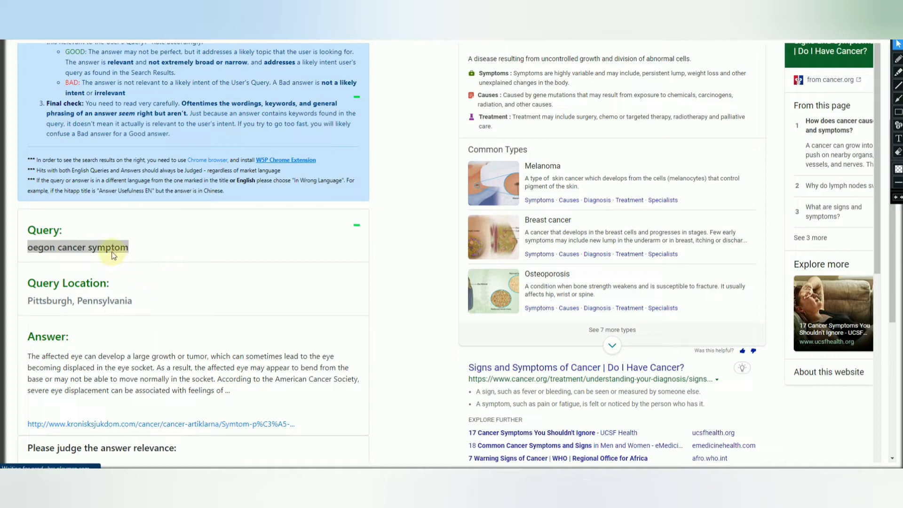
{"action": "left_click", "coordinate": [546, 300]}
{"action": "scroll", "coordinate": [548, 300], "scroll_direction": "up", "scroll_amount": 3}
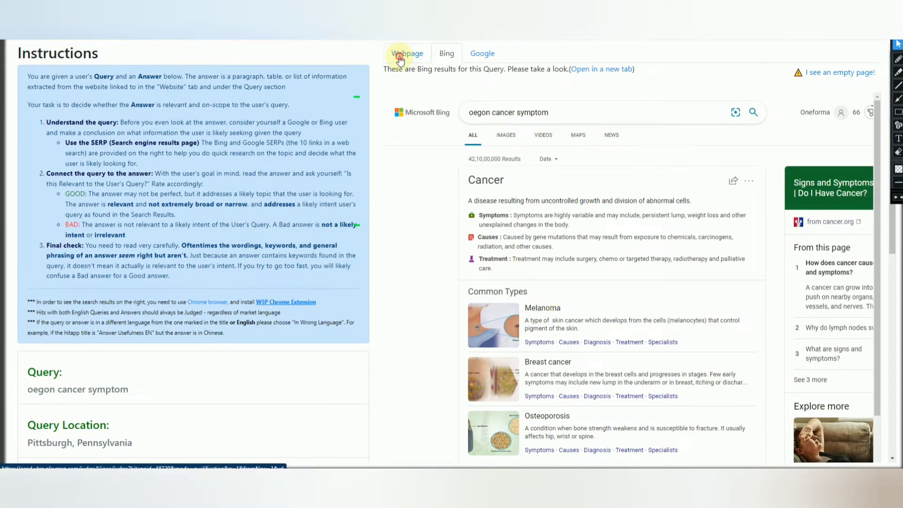
- Check the answer's source webpage in the task and re-examine the Bing cancer results against the answer
{"action": "left_click", "coordinate": [399, 55]}
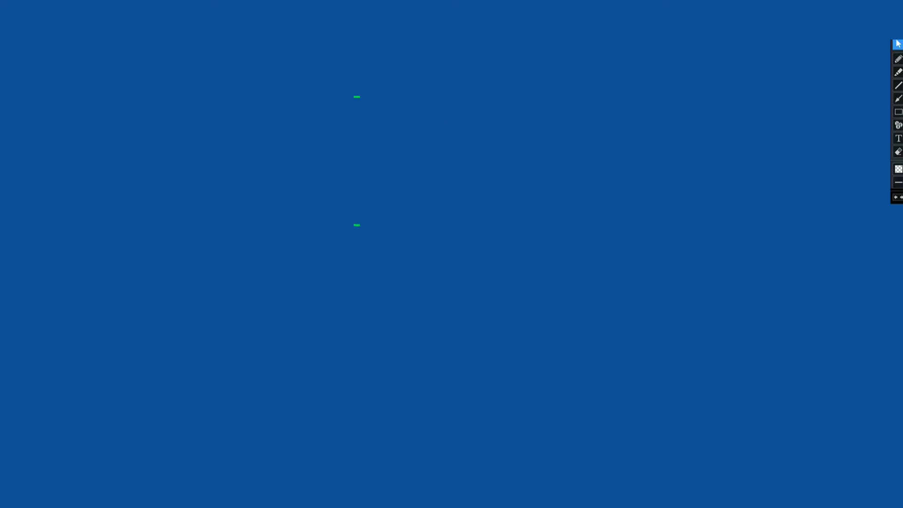
{"action": "left_click", "coordinate": [444, 58]}
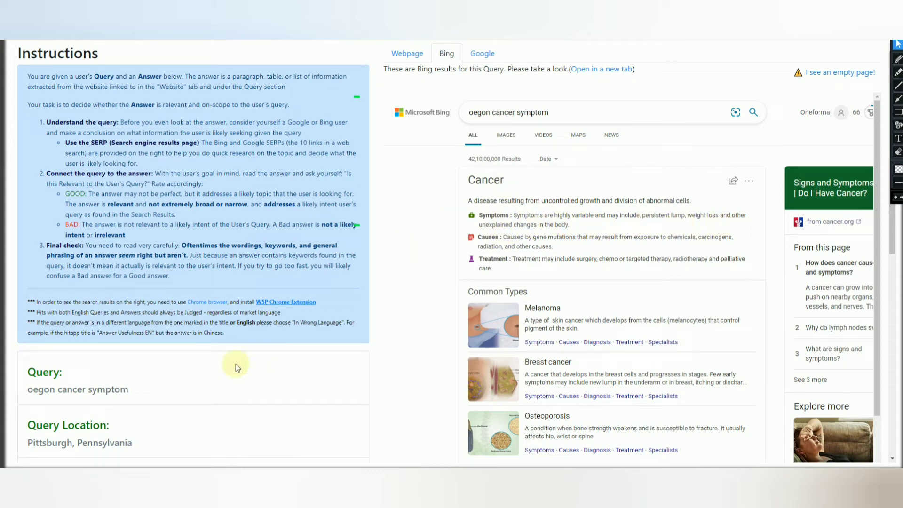
{"action": "scroll", "coordinate": [39, 369], "scroll_direction": "down", "scroll_amount": 3}
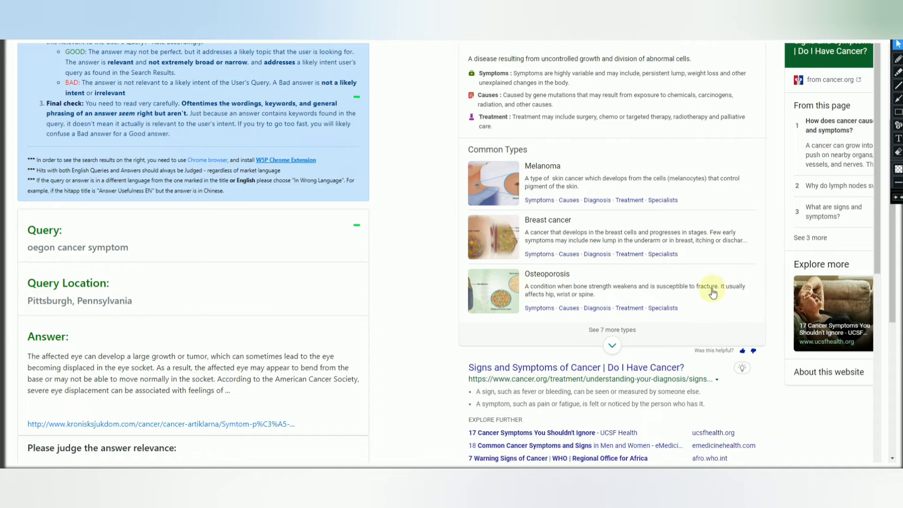
{"action": "scroll", "coordinate": [648, 294], "scroll_direction": "up", "scroll_amount": 1}
{"action": "scroll", "coordinate": [649, 294], "scroll_direction": "up", "scroll_amount": 2}
{"action": "scroll", "coordinate": [526, 127], "scroll_direction": "up", "scroll_amount": 1}
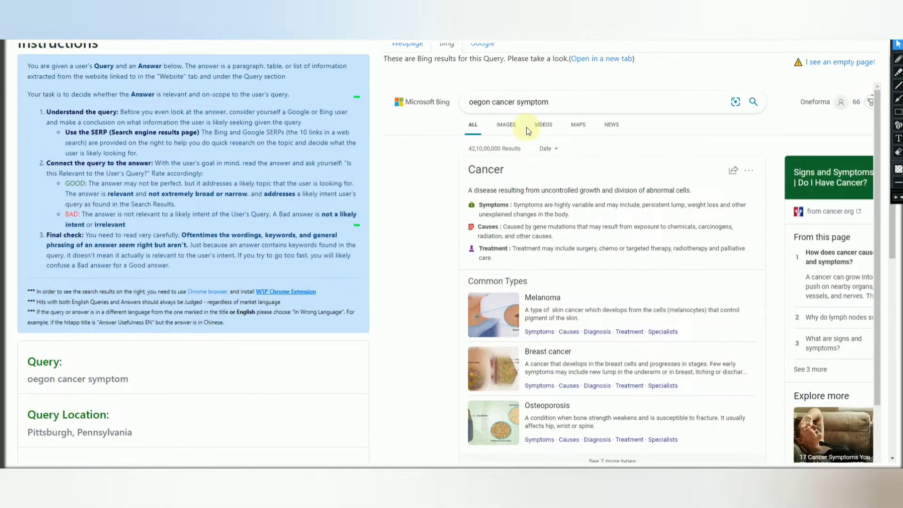
- Review the embedded Google results, and run a separate Google search for the query "oegon cancer symptom"
{"action": "left_click", "coordinate": [482, 53]}
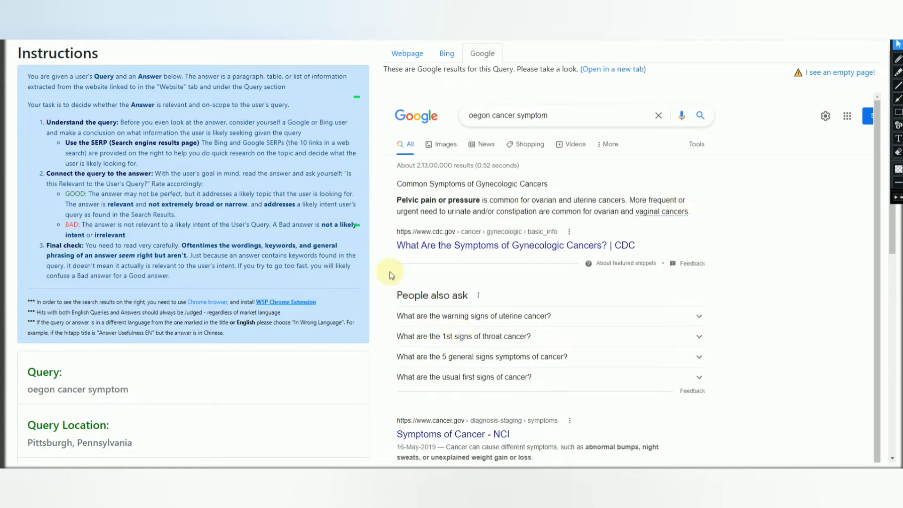
{"action": "scroll", "coordinate": [463, 338], "scroll_direction": "down", "scroll_amount": 3}
{"action": "scroll", "coordinate": [147, 378], "scroll_direction": "down", "scroll_amount": 2}
{"action": "left_click_drag", "start_coordinate": [26, 294], "coordinate": [123, 295]}
{"action": "right_click", "coordinate": [123, 295]}
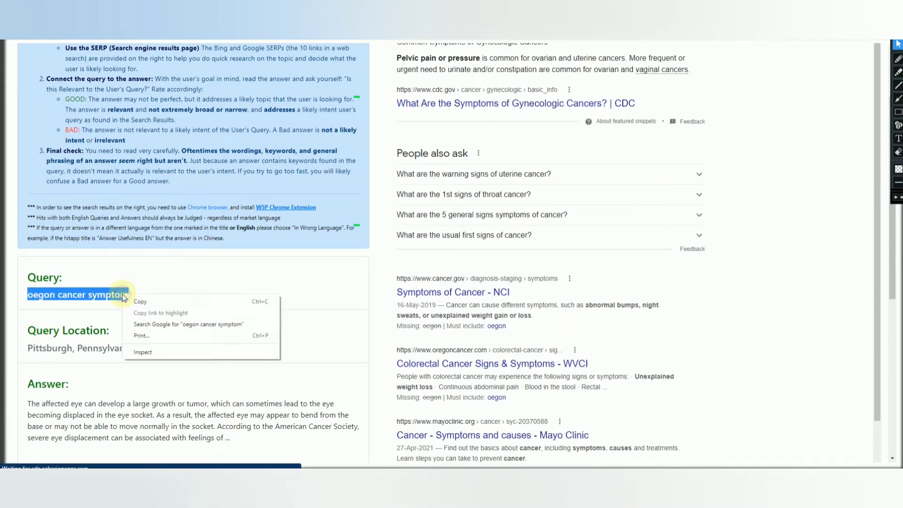
{"action": "left_click", "coordinate": [154, 326]}
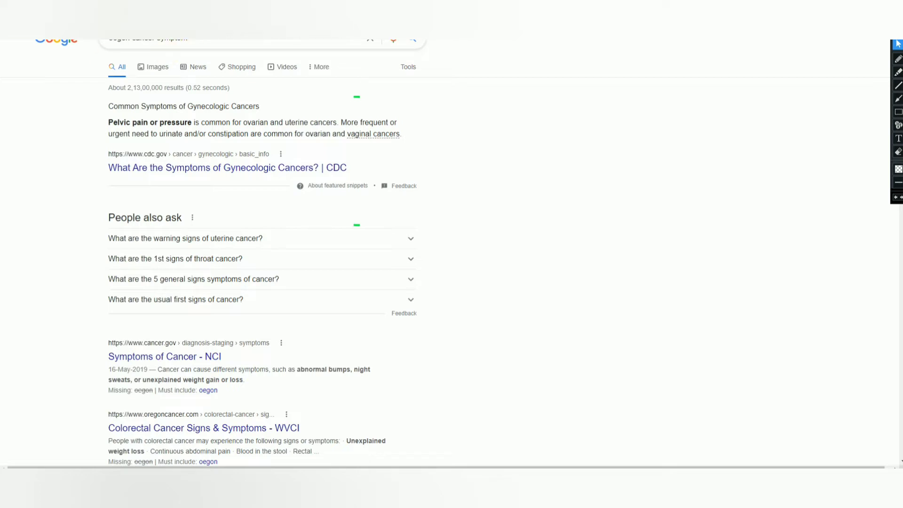
- Reword the Google search as "what is oegon cancer" and run it
{"action": "type", "text": "what is"}
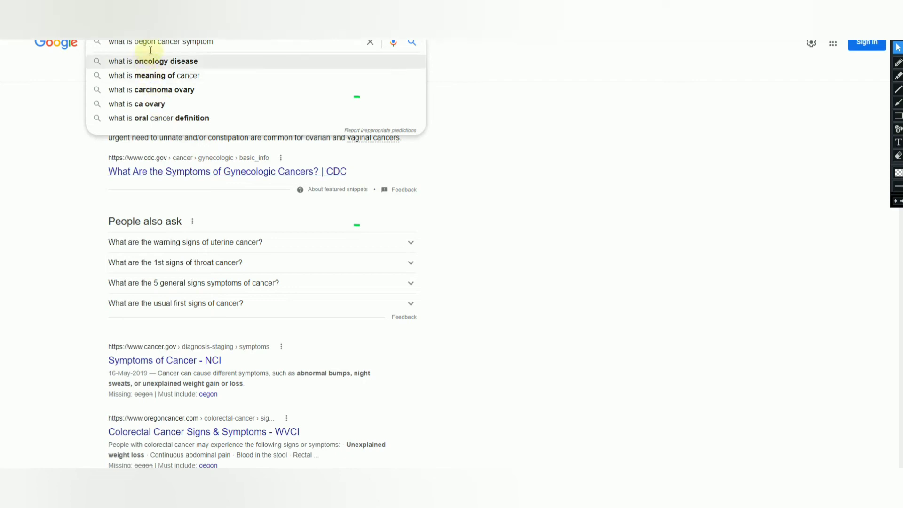
{"action": "left_click", "coordinate": [225, 44]}
{"action": "left_click", "coordinate": [232, 44]}
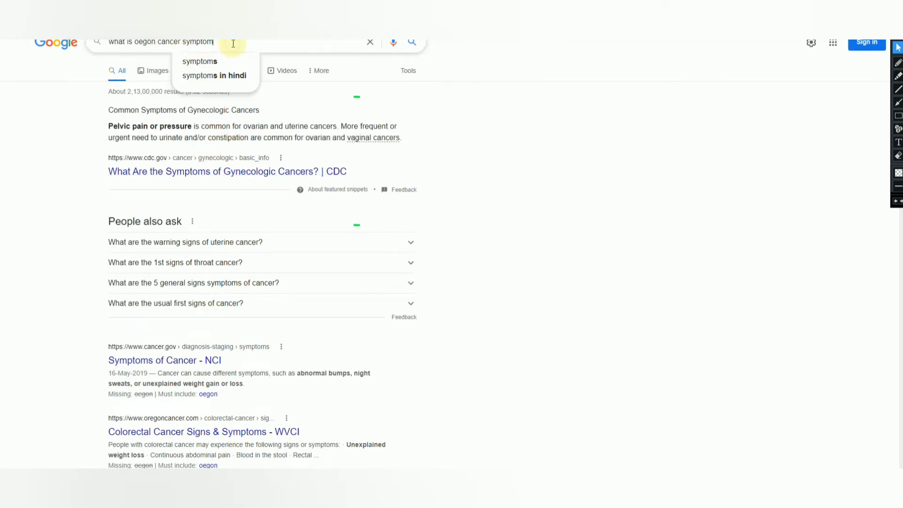
{"action": "key", "text": "BackSpace"}
{"action": "key", "text": "BackSpace"}
{"action": "key", "text": "BackSpace"}
{"action": "key", "text": "BackSpace"}
{"action": "key", "text": "BackSpace"}
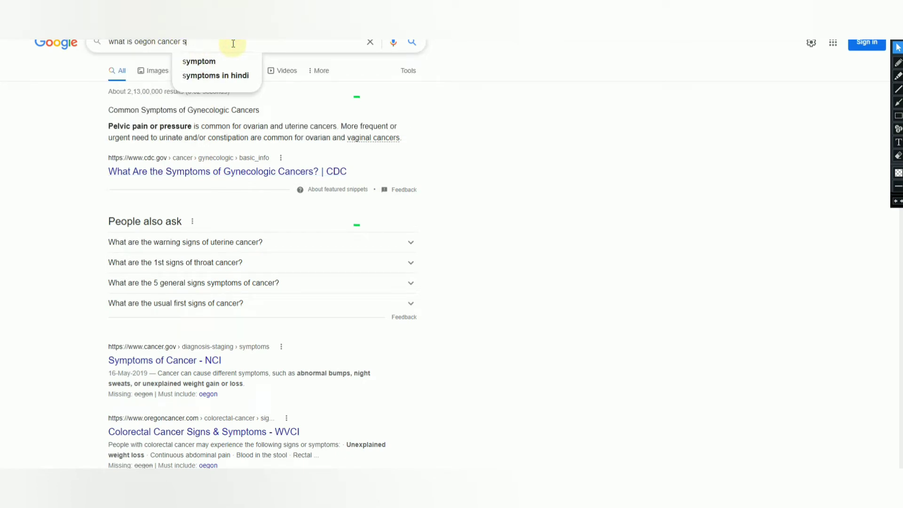
{"action": "key", "text": "Return"}
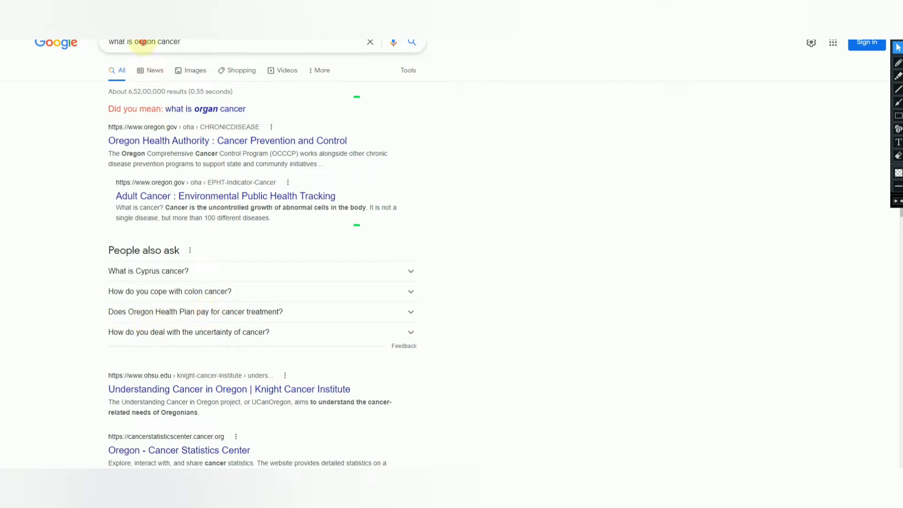
- Review the web results, search Google Images for "what is orgon cancer symptoms" and browse the images
{"action": "left_click", "coordinate": [143, 42]}
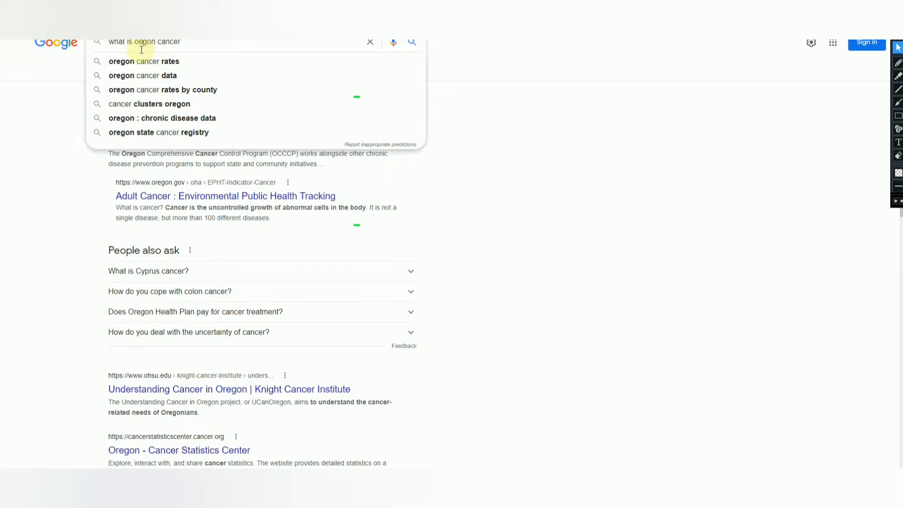
{"action": "left_click", "coordinate": [30, 125]}
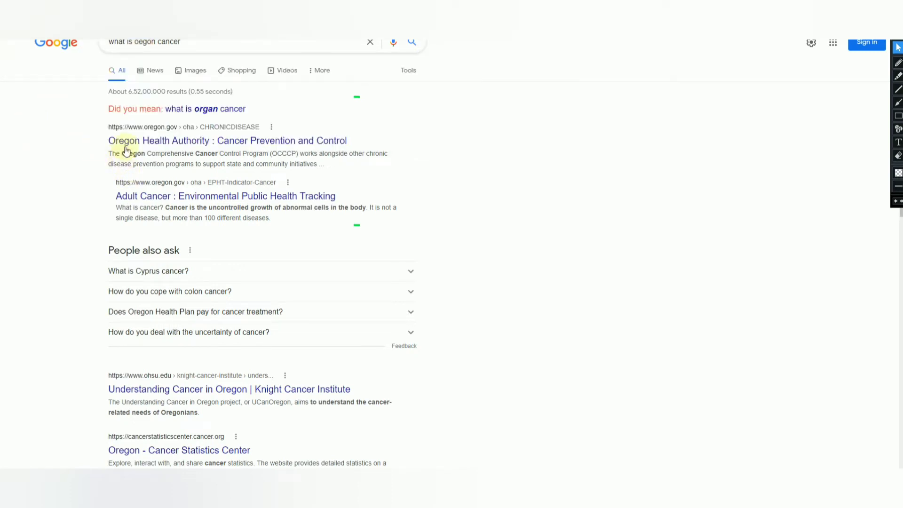
{"action": "left_click", "coordinate": [230, 150]}
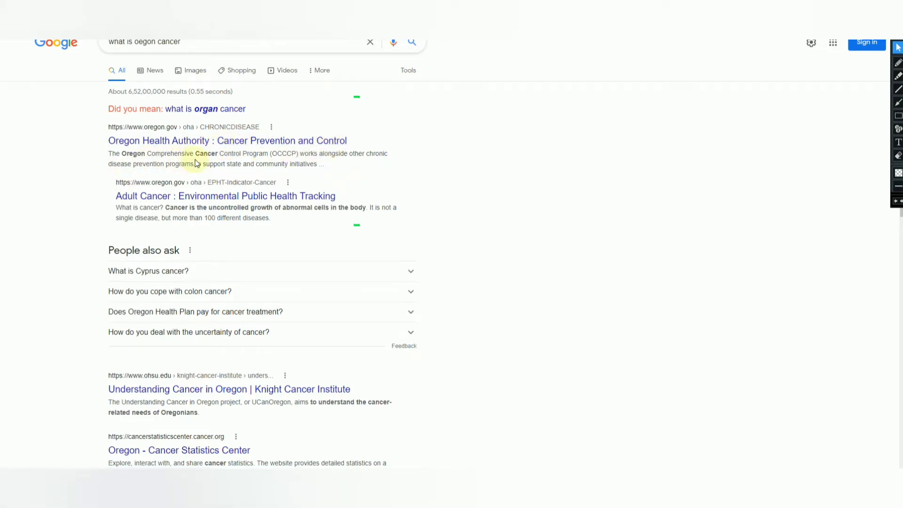
{"action": "left_click", "coordinate": [214, 113]}
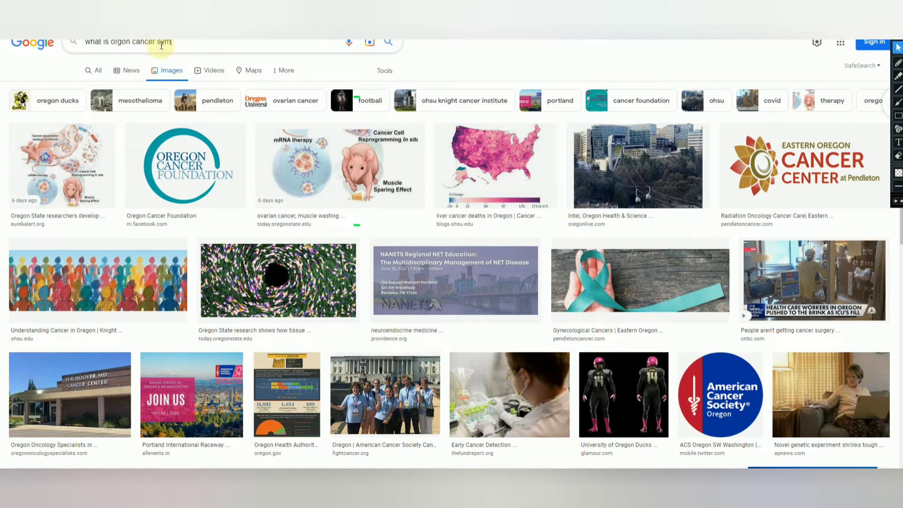
{"action": "type", "text": "s"}
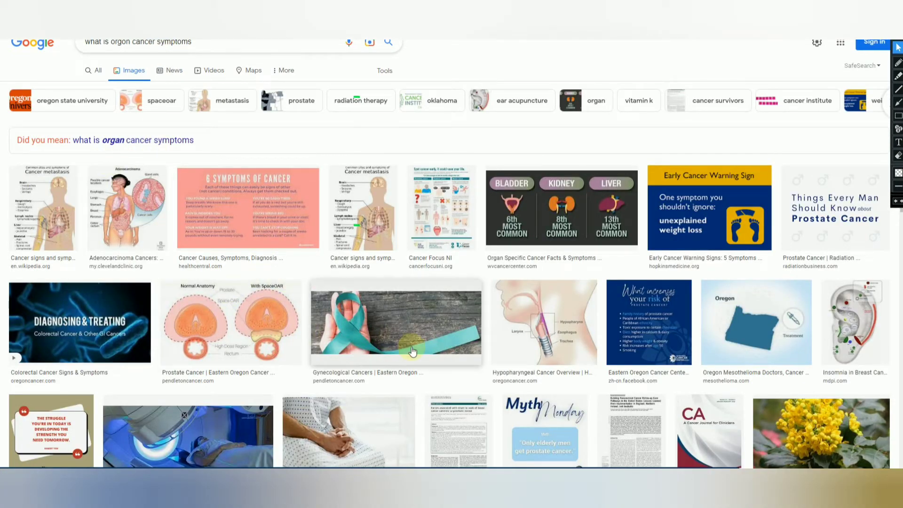
{"action": "scroll", "coordinate": [412, 351], "scroll_direction": "down", "scroll_amount": 2}
{"action": "scroll", "coordinate": [412, 351], "scroll_direction": "down", "scroll_amount": 2}
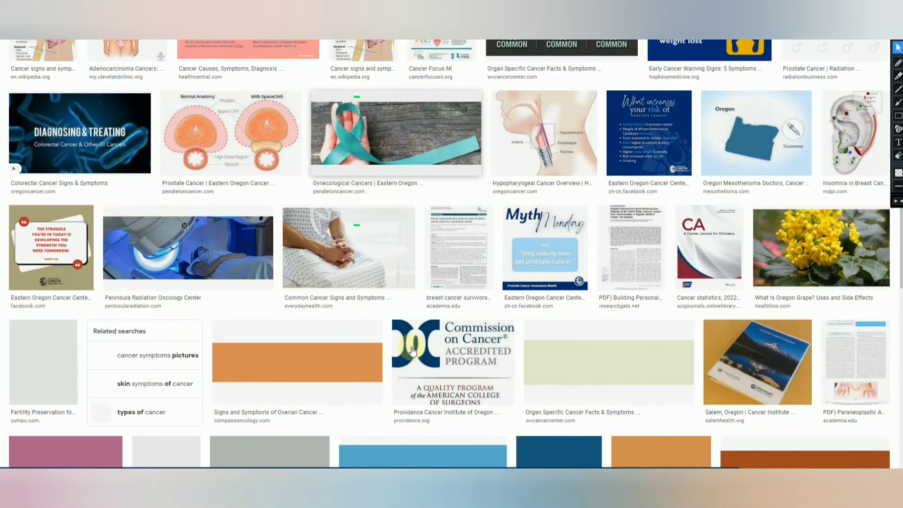
{"action": "scroll", "coordinate": [413, 348], "scroll_direction": "up", "scroll_amount": 3}
{"action": "scroll", "coordinate": [412, 339], "scroll_direction": "up", "scroll_amount": 2}
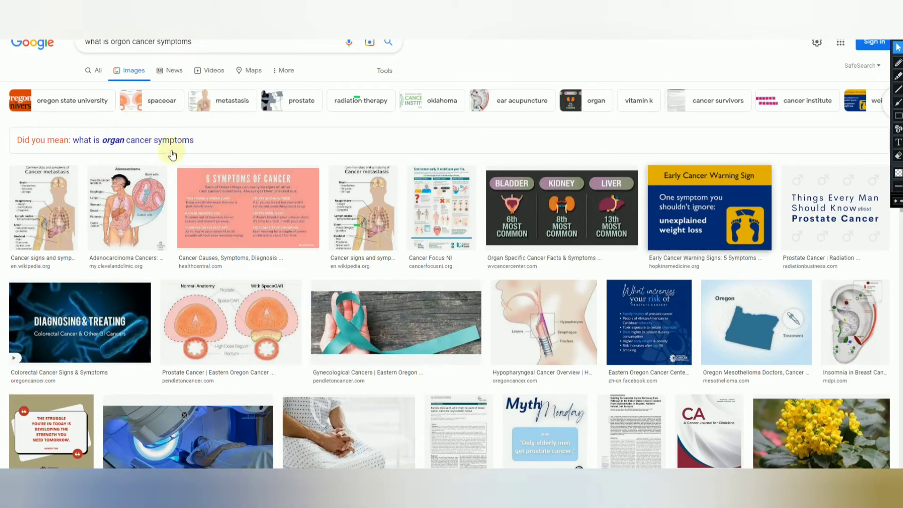
- Return to the rating task and reread the eye tumor answer against the query "oegon cancer symptom"
{"action": "left_click", "coordinate": [246, 198]}
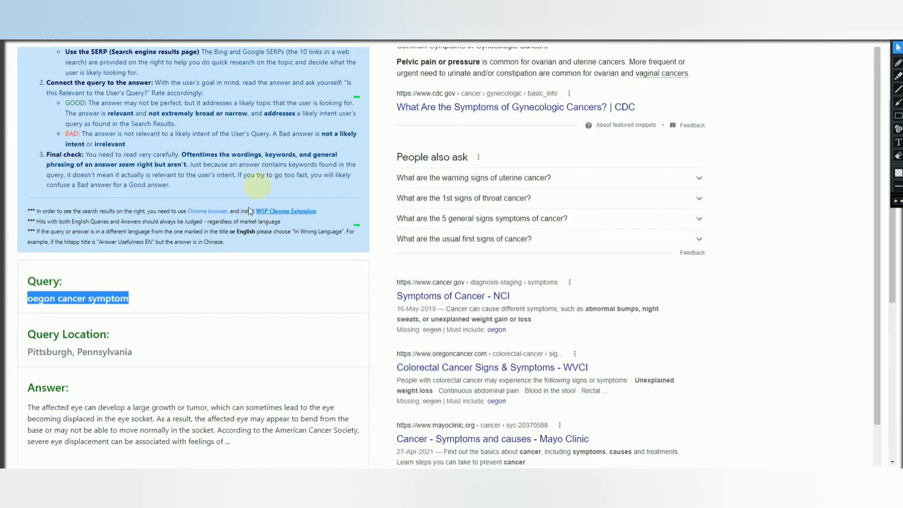
{"action": "left_click", "coordinate": [210, 212]}
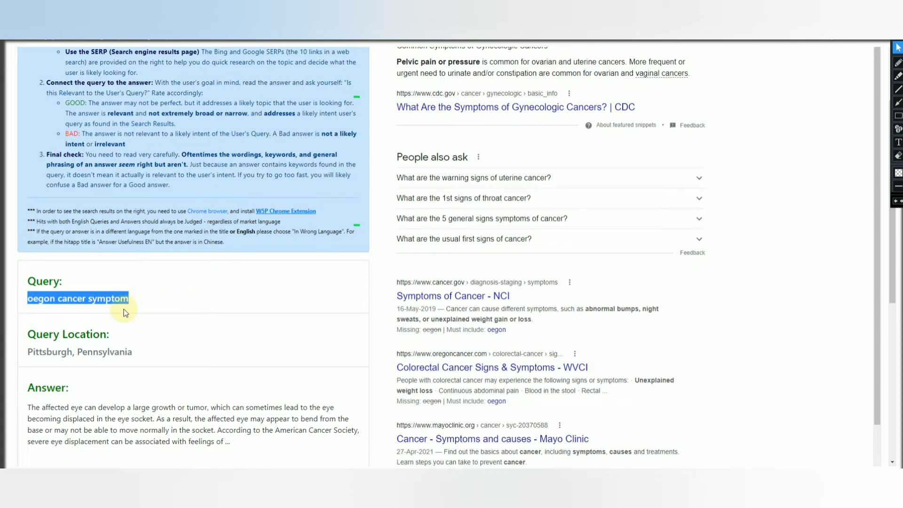
{"action": "scroll", "coordinate": [137, 334], "scroll_direction": "down", "scroll_amount": 2}
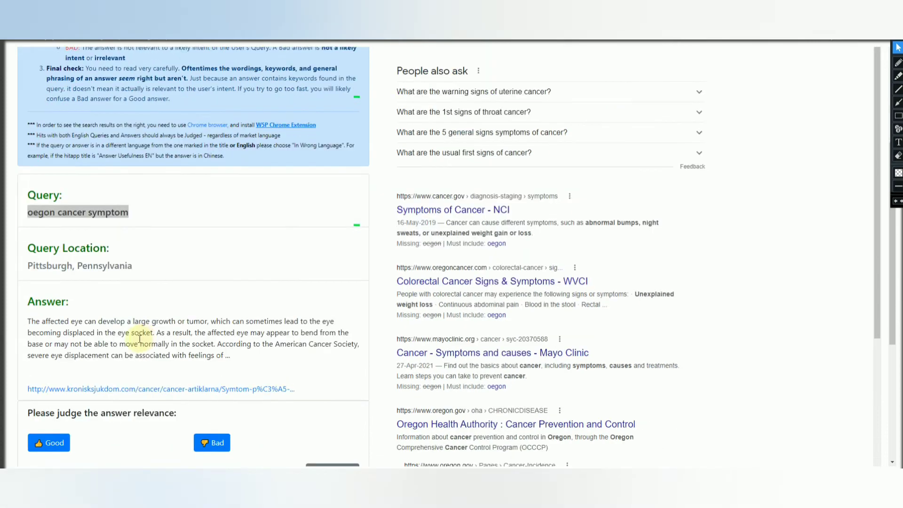
{"action": "left_click", "coordinate": [104, 323]}
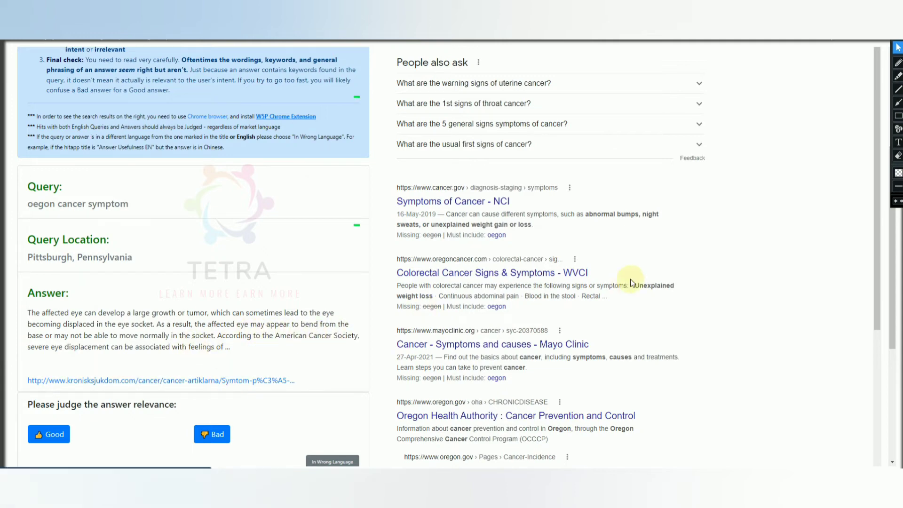
- Examine the source page "Symtom På Ögon Cancer", highlight its eye cancer passage, and return to the answer in the rating task
{"action": "scroll", "coordinate": [557, 212], "scroll_direction": "up", "scroll_amount": 1}
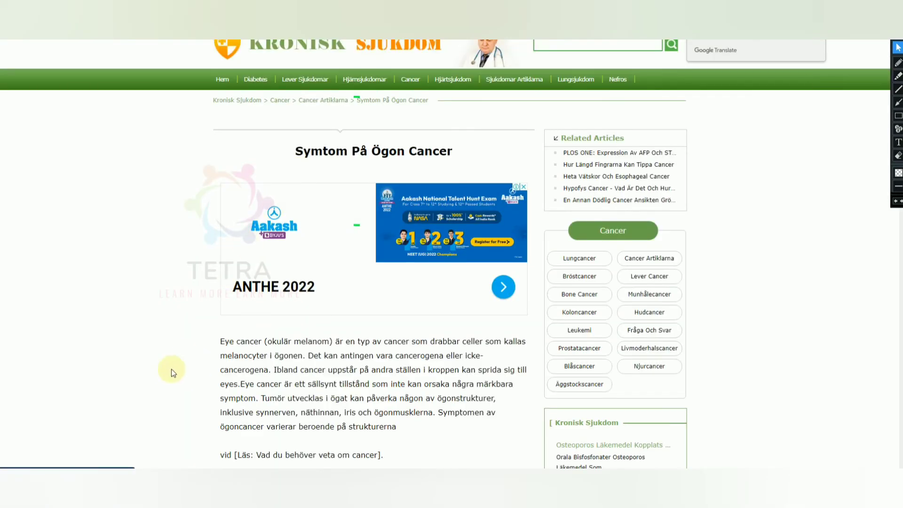
{"action": "scroll", "coordinate": [202, 373], "scroll_direction": "down", "scroll_amount": 2}
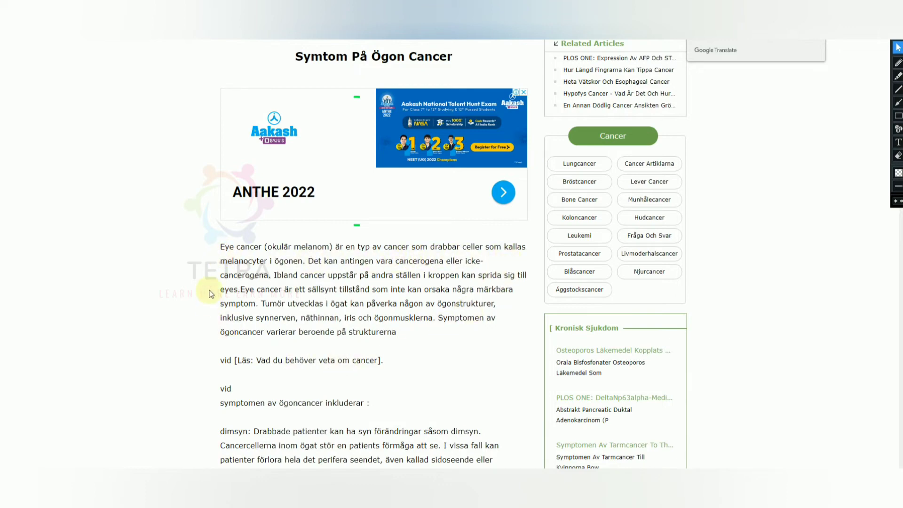
{"action": "left_click_drag", "start_coordinate": [242, 289], "coordinate": [347, 318]}
{"action": "left_click", "coordinate": [410, 352]}
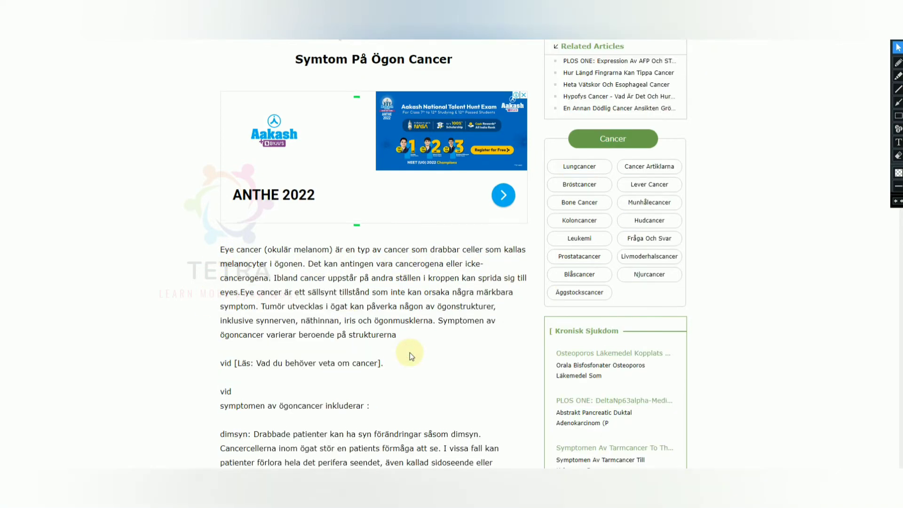
{"action": "scroll", "coordinate": [410, 352], "scroll_direction": "up", "scroll_amount": 1}
{"action": "scroll", "coordinate": [411, 353], "scroll_direction": "down", "scroll_amount": 1}
{"action": "scroll", "coordinate": [369, 131], "scroll_direction": "up", "scroll_amount": 2}
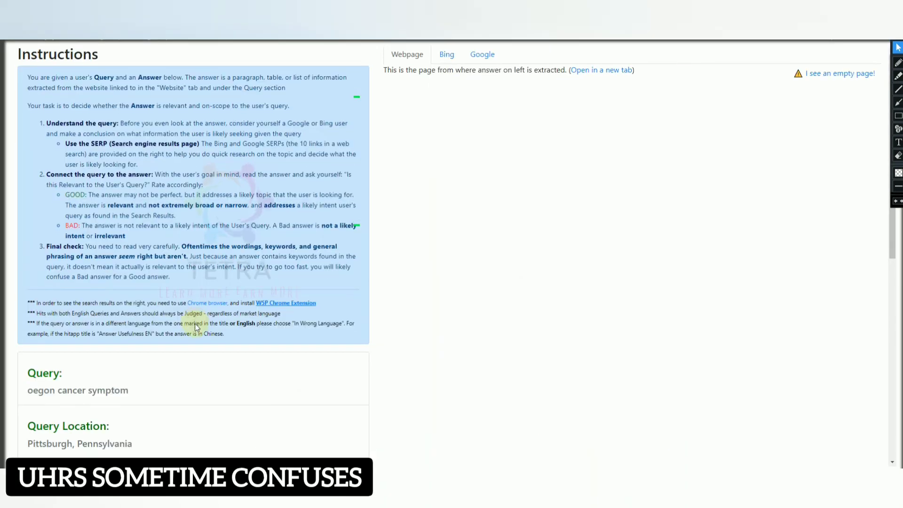
{"action": "scroll", "coordinate": [195, 324], "scroll_direction": "down", "scroll_amount": 3}
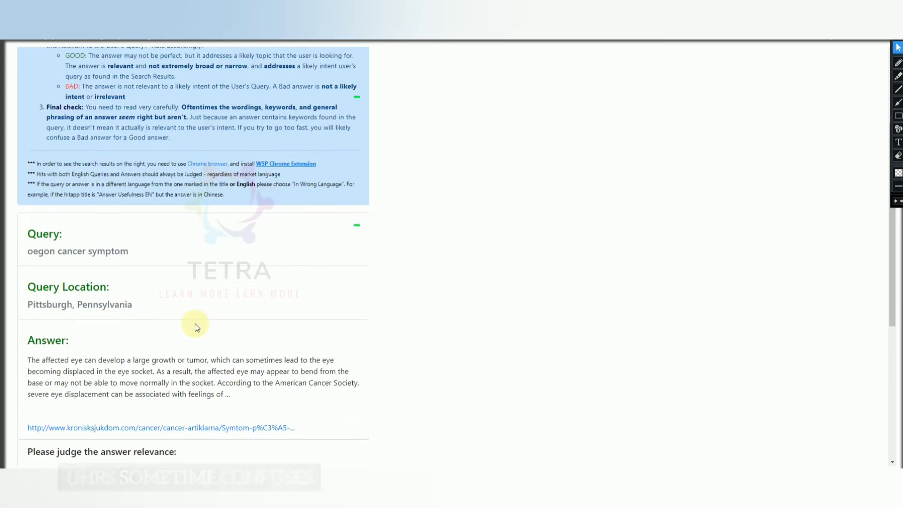
- Reread the eye tumor answer for "oegon cancer symptom", glance at the guidelines document's language note, and highlight the answer text
{"action": "scroll", "coordinate": [231, 312], "scroll_direction": "down", "scroll_amount": 1}
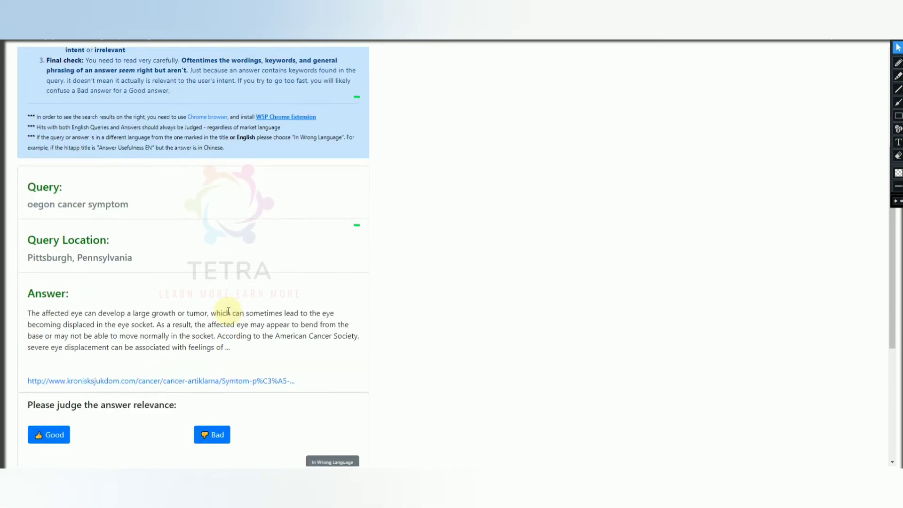
{"action": "scroll", "coordinate": [227, 311], "scroll_direction": "down", "scroll_amount": 2}
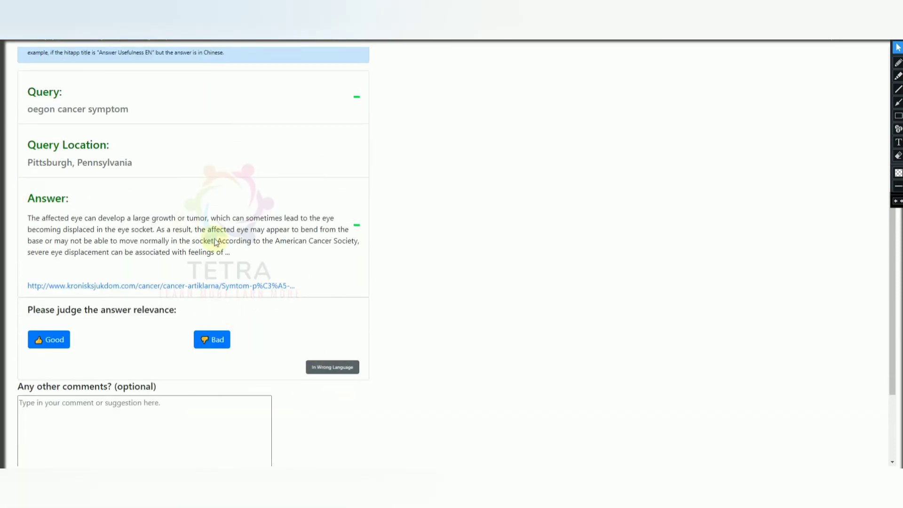
{"action": "key", "text": "alt+Tab"}
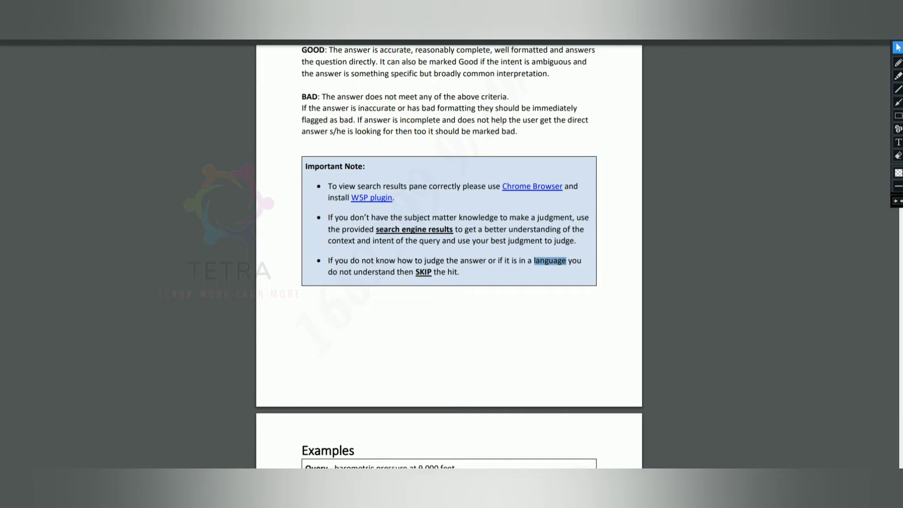
{"action": "key", "text": "alt+Tab"}
{"action": "scroll", "coordinate": [164, 367], "scroll_direction": "down", "scroll_amount": 2}
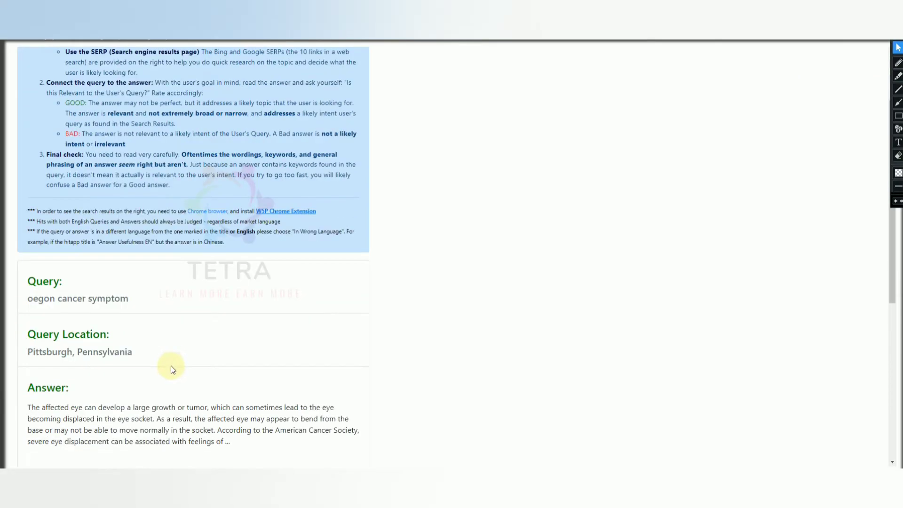
{"action": "left_click_drag", "start_coordinate": [134, 299], "coordinate": [262, 357]}
{"action": "scroll", "coordinate": [216, 339], "scroll_direction": "down", "scroll_amount": 2}
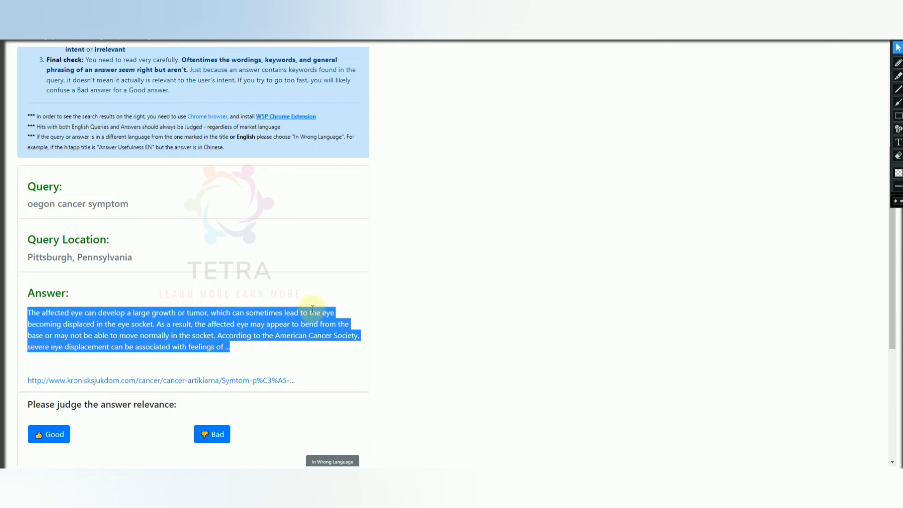
- Open the answer's source webpage in a new tab, skim the "Symtom På Ögon Cancer" article, and close it
{"action": "scroll", "coordinate": [261, 357], "scroll_direction": "up", "scroll_amount": 4}
{"action": "left_click", "coordinate": [582, 74]}
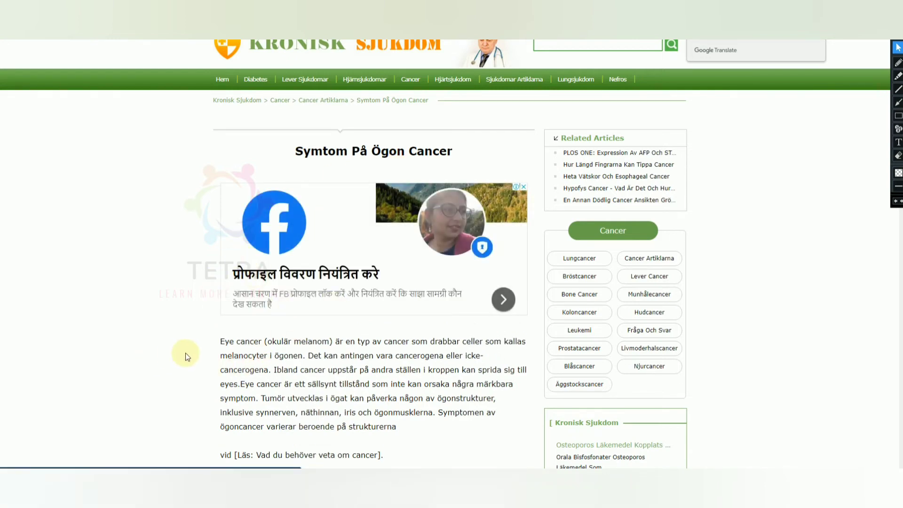
{"action": "scroll", "coordinate": [186, 353], "scroll_direction": "down", "scroll_amount": 1}
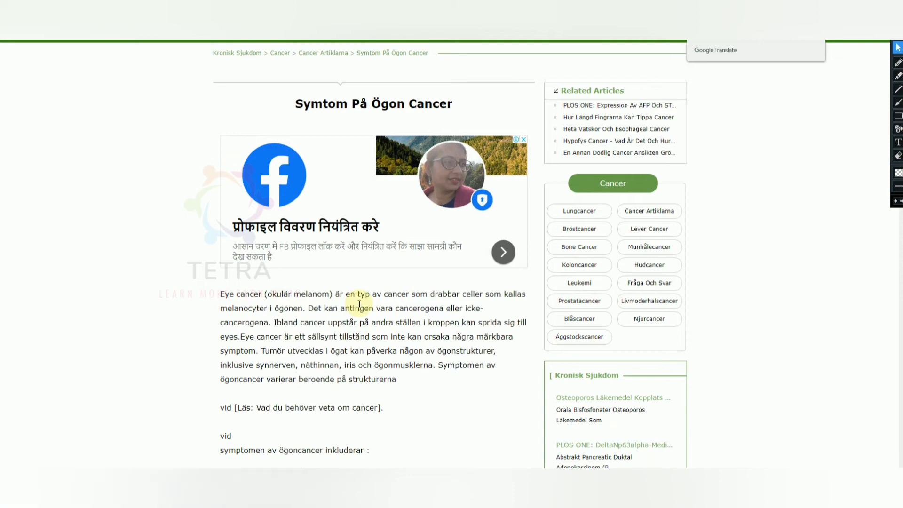
{"action": "scroll", "coordinate": [359, 303], "scroll_direction": "down", "scroll_amount": 1}
{"action": "scroll", "coordinate": [276, 256], "scroll_direction": "down", "scroll_amount": 4}
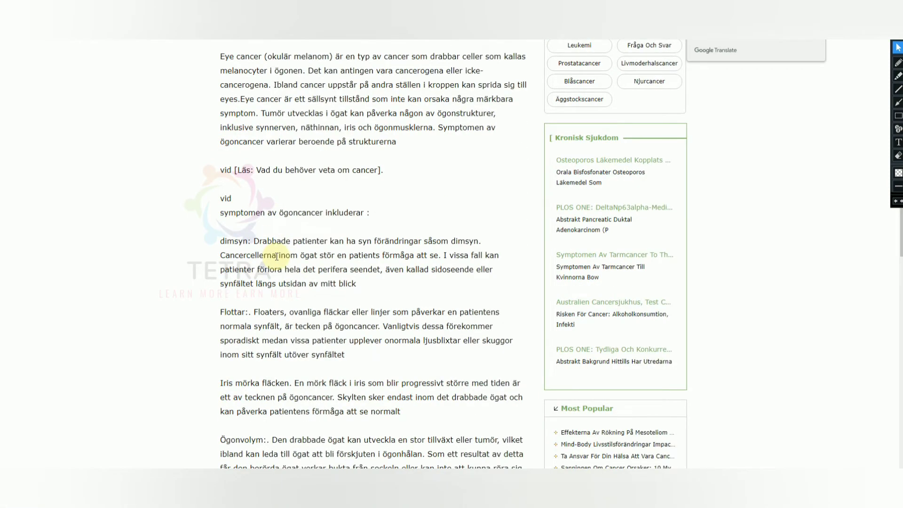
{"action": "scroll", "coordinate": [277, 257], "scroll_direction": "down", "scroll_amount": 5}
{"action": "scroll", "coordinate": [277, 256], "scroll_direction": "up", "scroll_amount": 11}
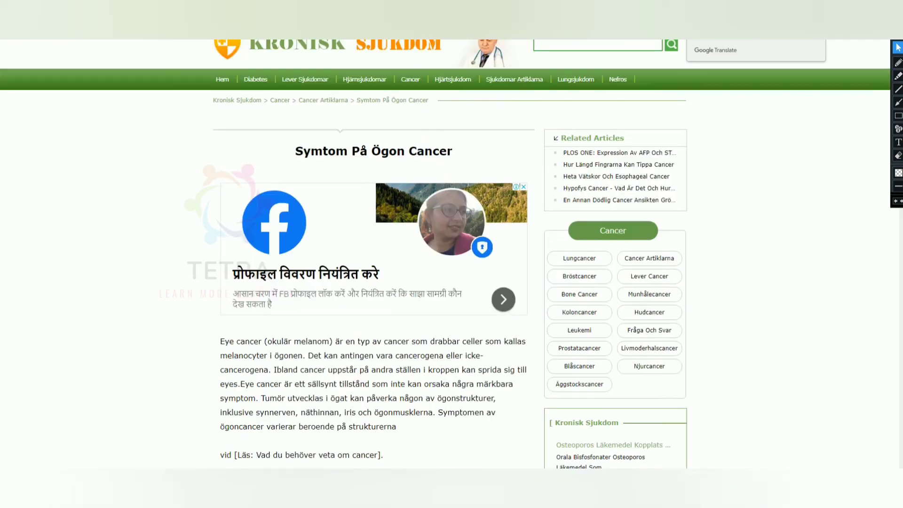
{"action": "key", "text": "ctrl+w"}
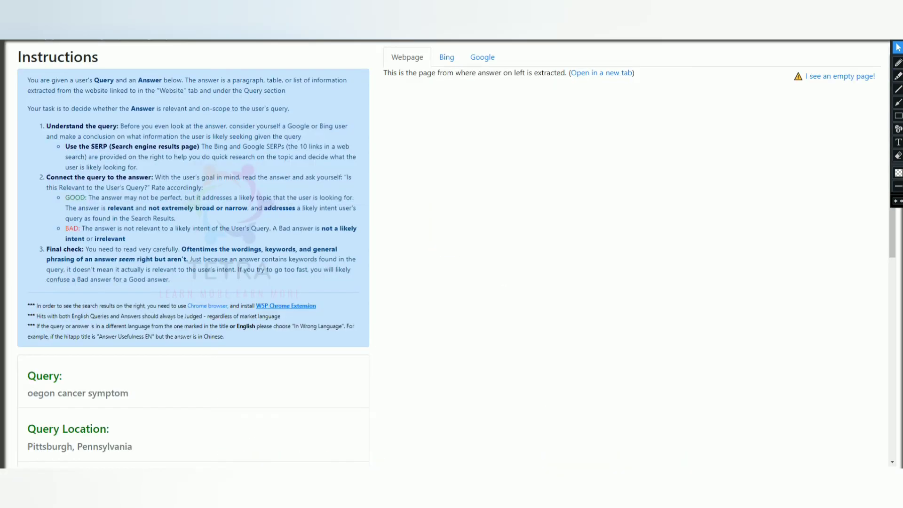
- Compare the answer with the rating instructions and highlight the GOOD criterion about addressing a likely intent found in the search results
{"action": "scroll", "coordinate": [107, 349], "scroll_direction": "down", "scroll_amount": 5}
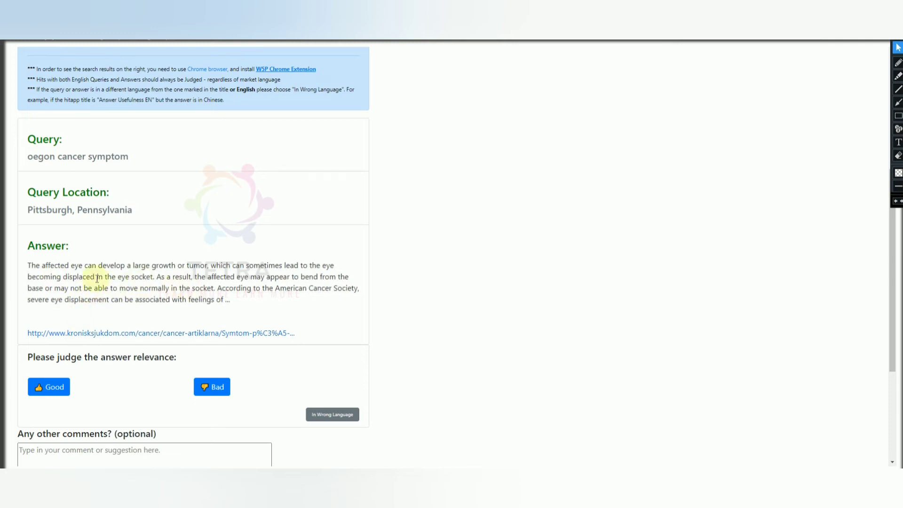
{"action": "scroll", "coordinate": [154, 272], "scroll_direction": "up", "scroll_amount": 5}
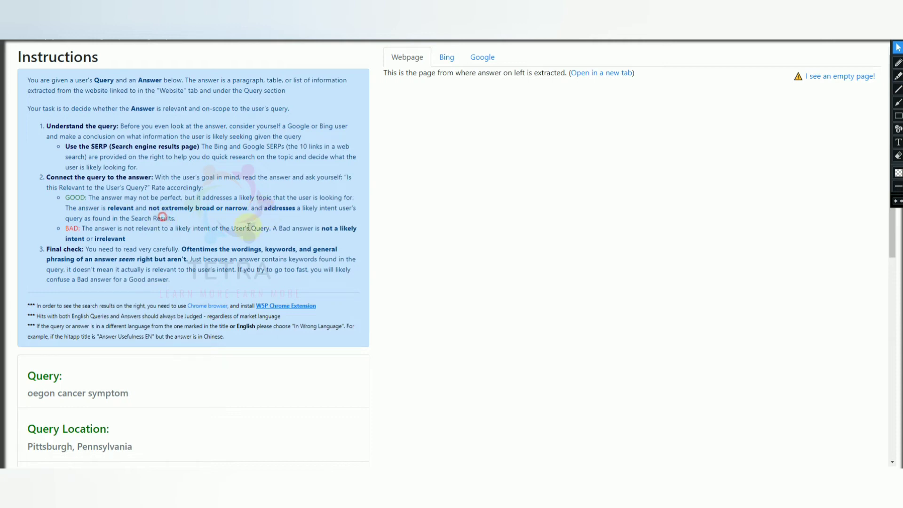
{"action": "left_click_drag", "start_coordinate": [271, 210], "coordinate": [398, 228]}
{"action": "left_click", "coordinate": [158, 208]}
{"action": "left_click", "coordinate": [251, 209]}
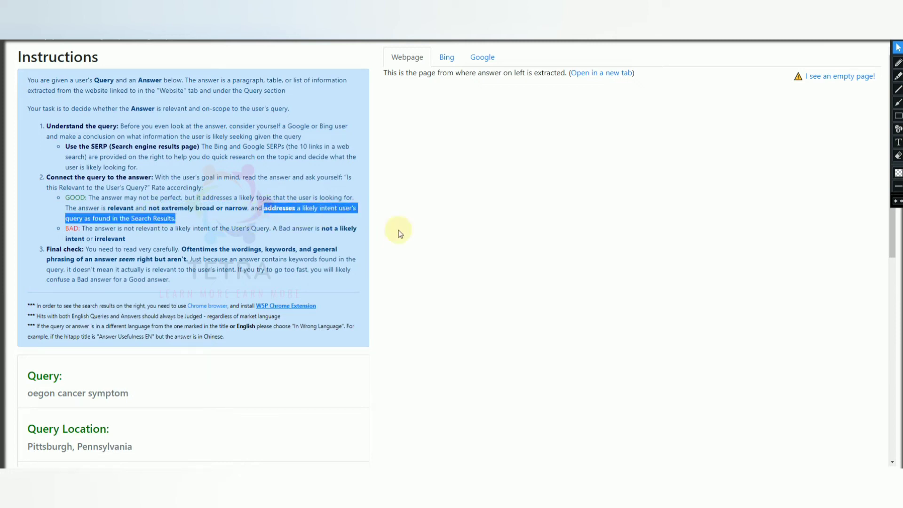
- Review the Bing results for "oegon cancer symptom" to see which cancer topics the query likely targets
{"action": "left_click", "coordinate": [446, 66]}
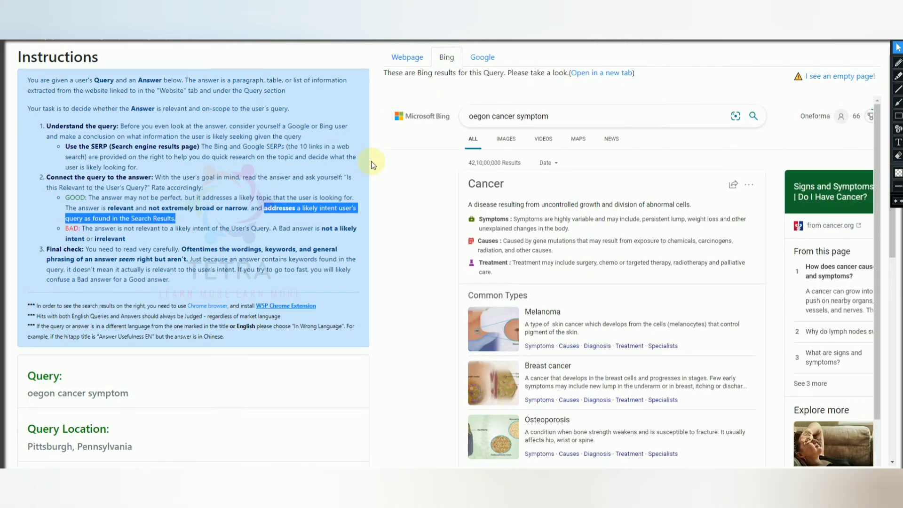
{"action": "scroll", "coordinate": [198, 346], "scroll_direction": "down", "scroll_amount": 4}
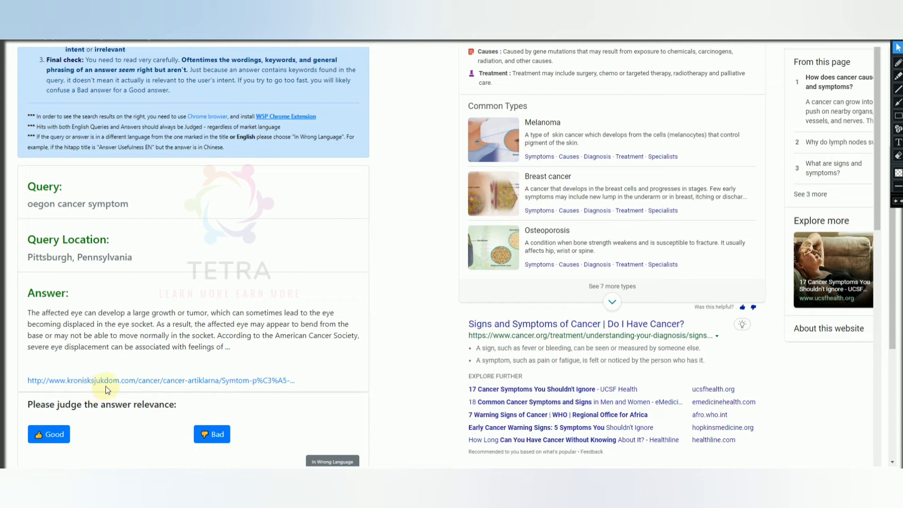
{"action": "scroll", "coordinate": [407, 284], "scroll_direction": "down", "scroll_amount": 7}
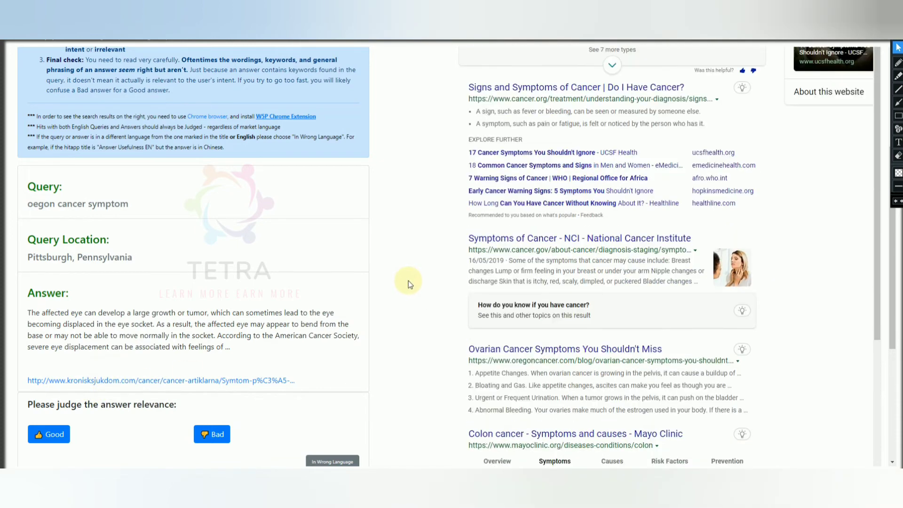
{"action": "scroll", "coordinate": [409, 281], "scroll_direction": "down", "scroll_amount": 5}
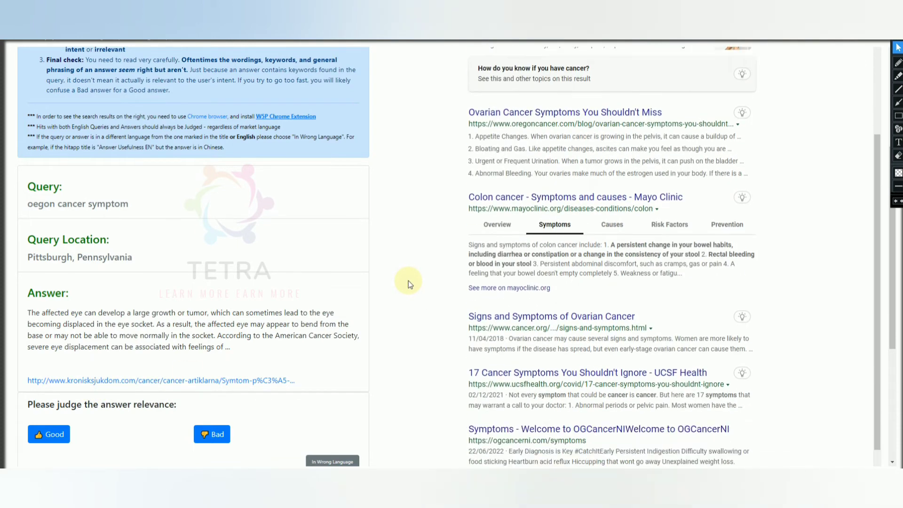
{"action": "scroll", "coordinate": [408, 280], "scroll_direction": "down", "scroll_amount": 3}
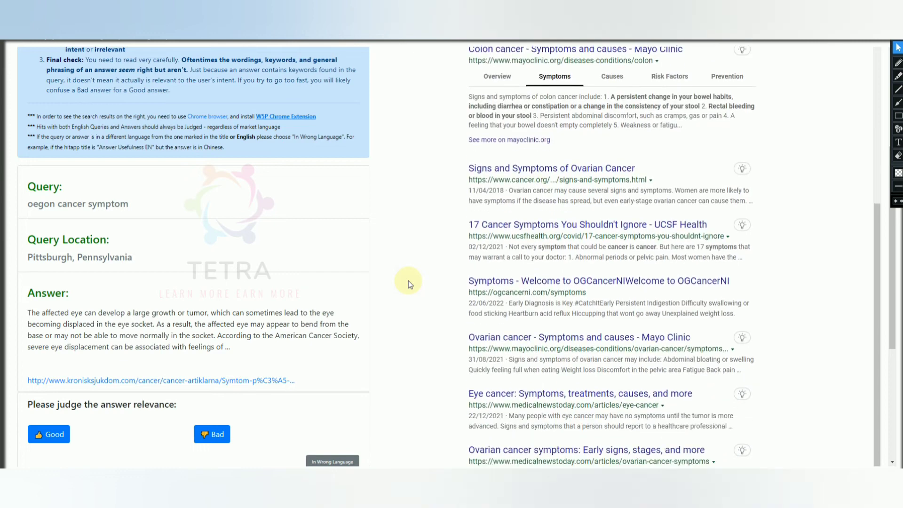
{"action": "scroll", "coordinate": [409, 280], "scroll_direction": "down", "scroll_amount": 5}
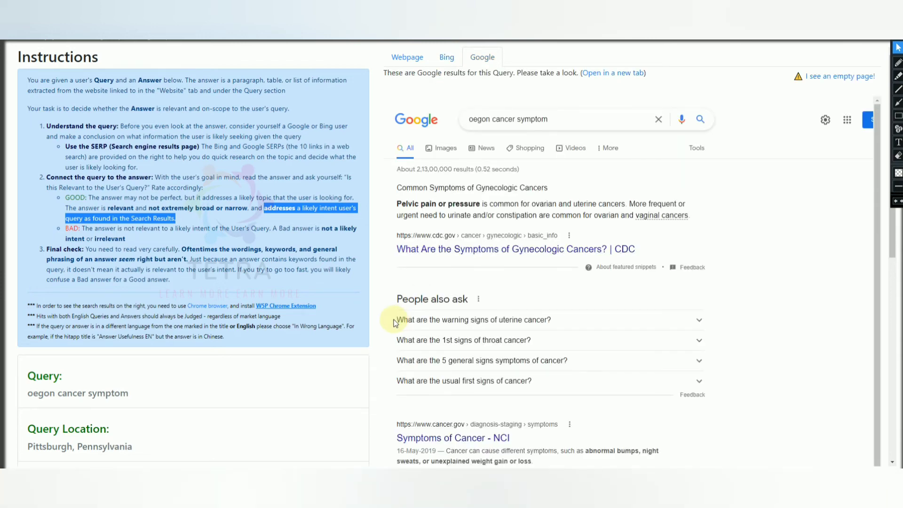
- Examine the first page of Google results for "oegon cancer symptom", down to the related searches
{"action": "scroll", "coordinate": [396, 322], "scroll_direction": "down", "scroll_amount": 3}
{"action": "scroll", "coordinate": [394, 323], "scroll_direction": "down", "scroll_amount": 2}
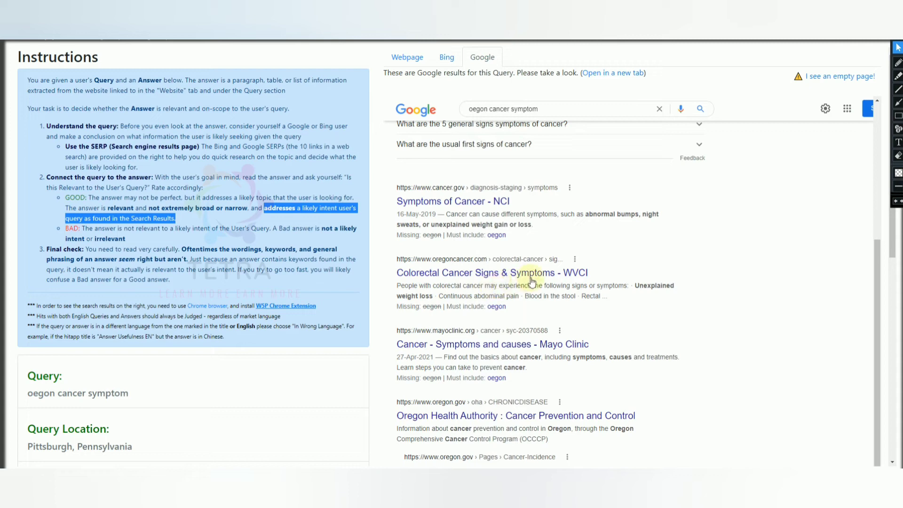
{"action": "left_click", "coordinate": [445, 278]}
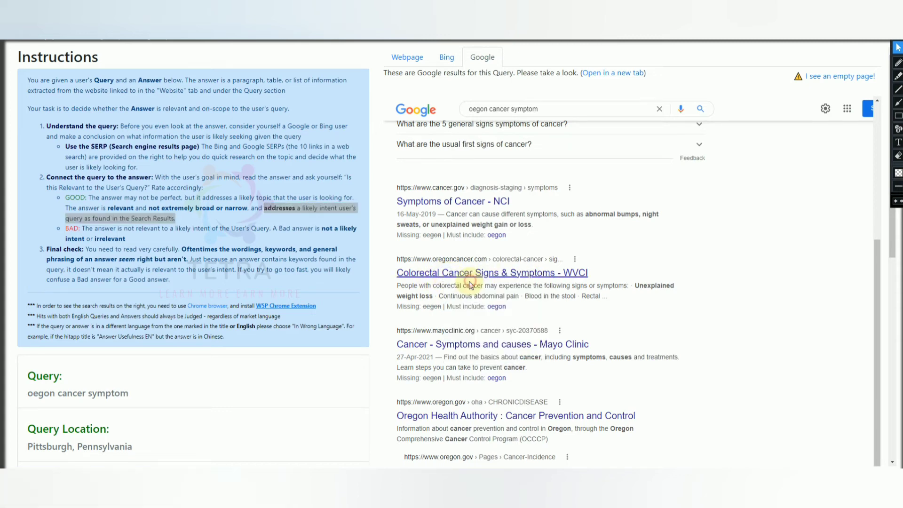
{"action": "scroll", "coordinate": [374, 337], "scroll_direction": "down", "scroll_amount": 2}
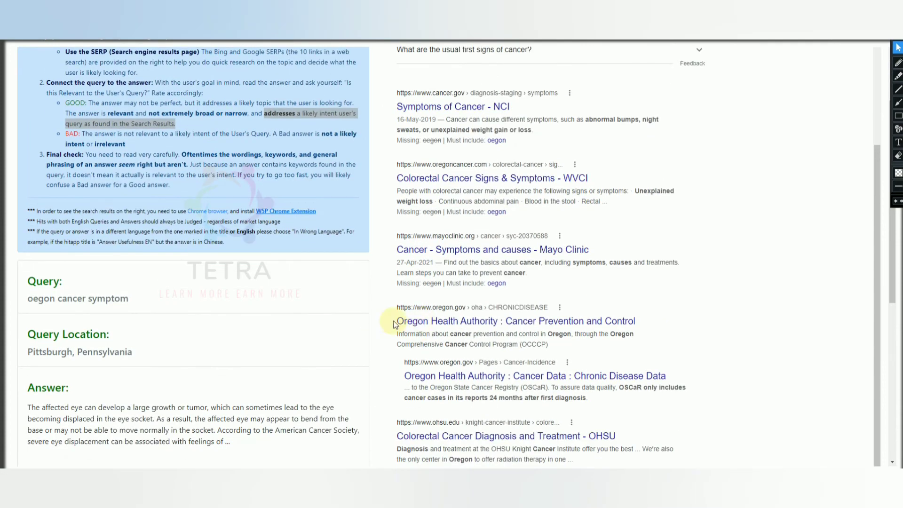
{"action": "scroll", "coordinate": [390, 324], "scroll_direction": "down", "scroll_amount": 2}
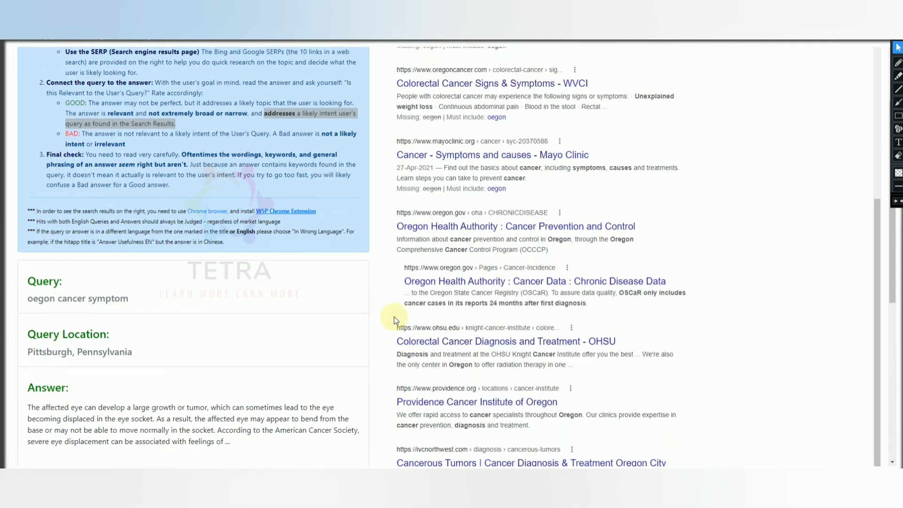
{"action": "scroll", "coordinate": [396, 321], "scroll_direction": "down", "scroll_amount": 1}
{"action": "scroll", "coordinate": [396, 321], "scroll_direction": "down", "scroll_amount": 2}
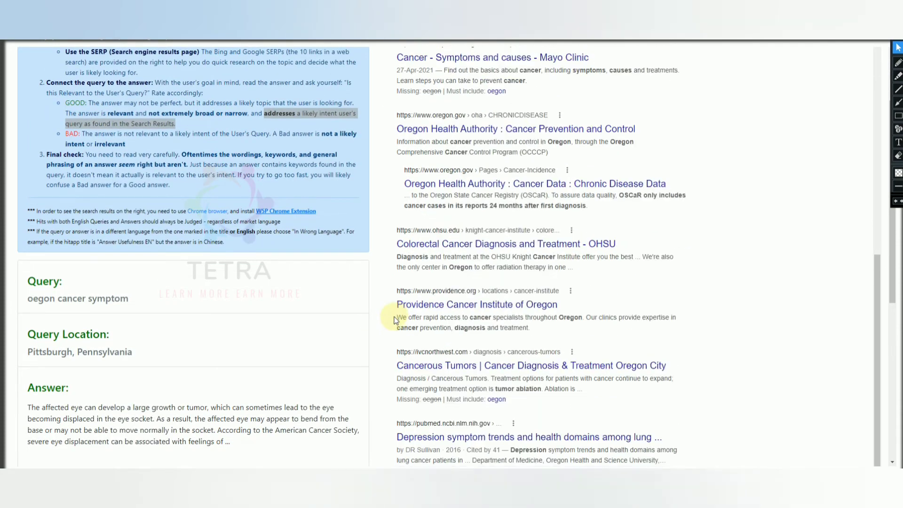
{"action": "scroll", "coordinate": [282, 366], "scroll_direction": "down", "scroll_amount": 3}
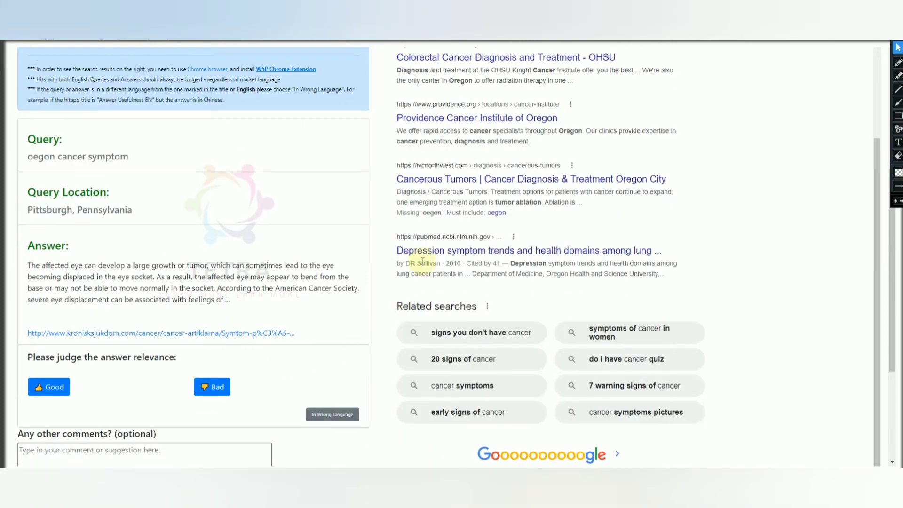
{"action": "scroll", "coordinate": [397, 238], "scroll_direction": "down", "scroll_amount": 1}
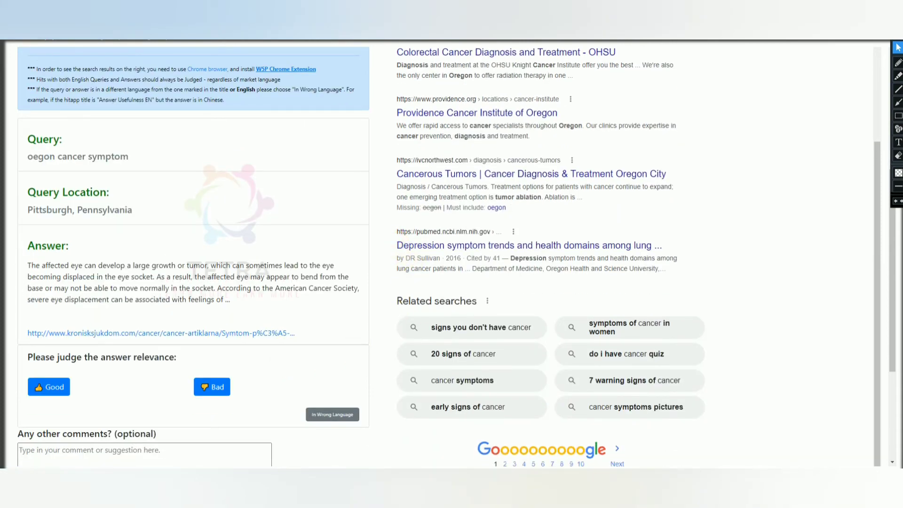
- Go to the second page of Google results and check its entries against the eye tumor answer
{"action": "left_click", "coordinate": [617, 461]}
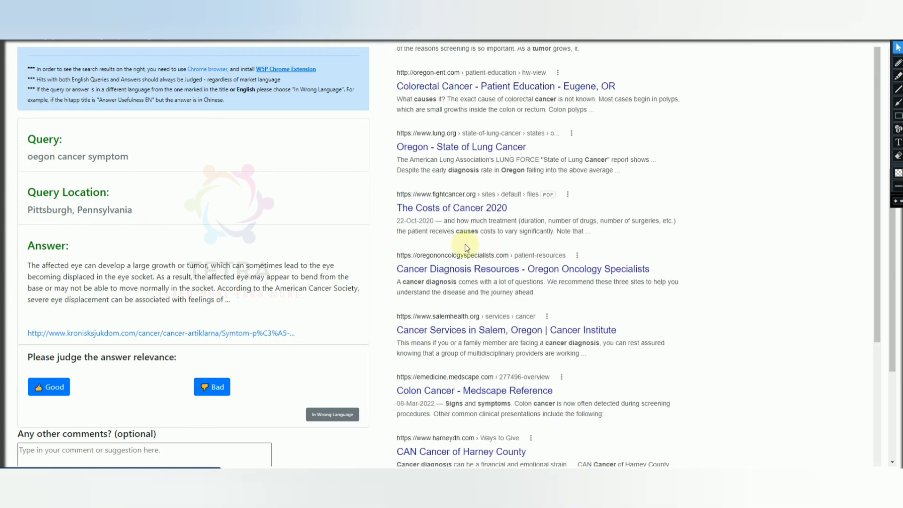
{"action": "scroll", "coordinate": [393, 259], "scroll_direction": "up", "scroll_amount": 5}
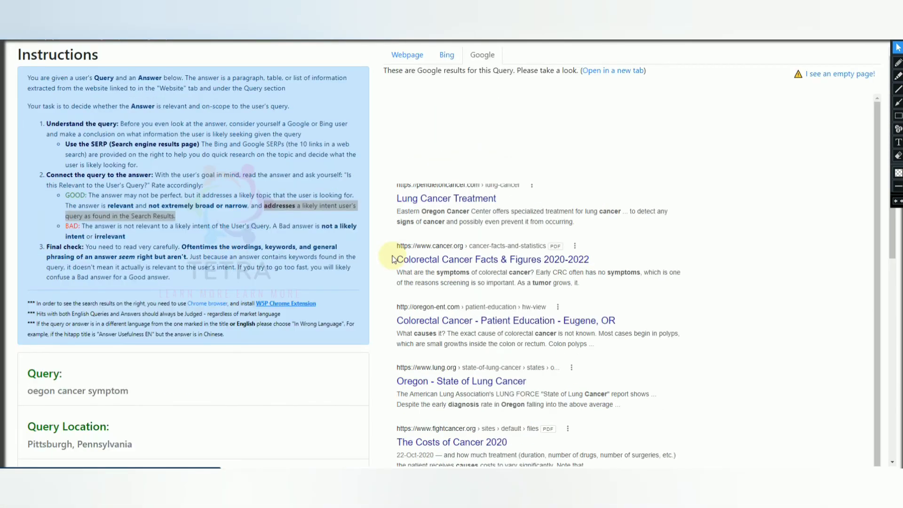
{"action": "scroll", "coordinate": [394, 259], "scroll_direction": "up", "scroll_amount": 1}
{"action": "scroll", "coordinate": [393, 260], "scroll_direction": "down", "scroll_amount": 3}
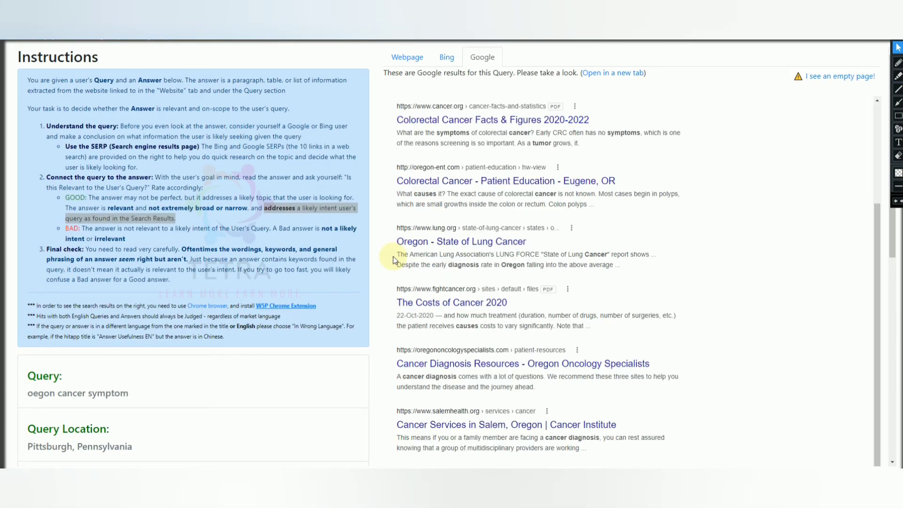
{"action": "scroll", "coordinate": [394, 259], "scroll_direction": "down", "scroll_amount": 2}
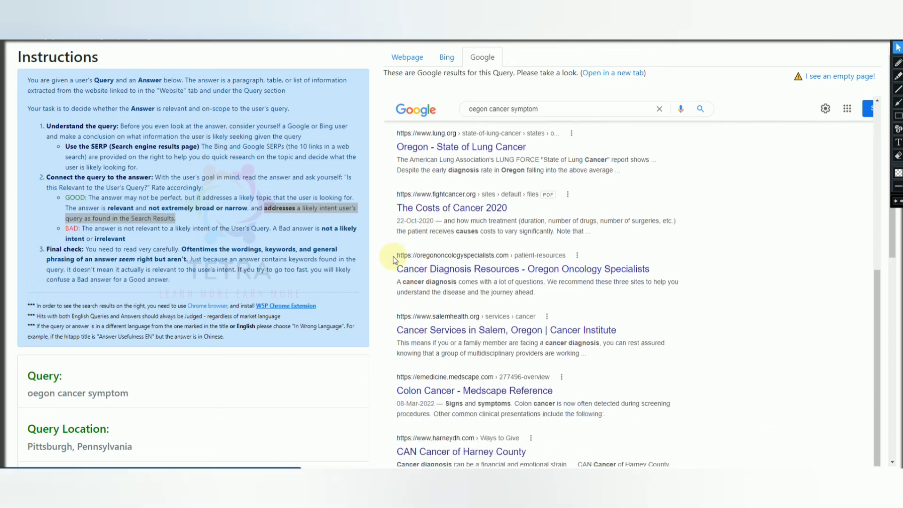
{"action": "scroll", "coordinate": [393, 259], "scroll_direction": "down", "scroll_amount": 1}
{"action": "scroll", "coordinate": [420, 337], "scroll_direction": "down", "scroll_amount": 2}
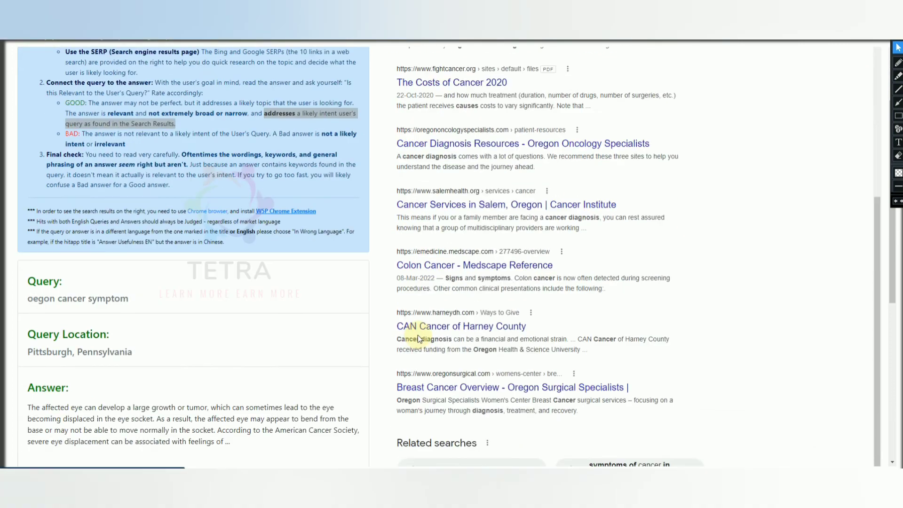
{"action": "scroll", "coordinate": [420, 338], "scroll_direction": "down", "scroll_amount": 1}
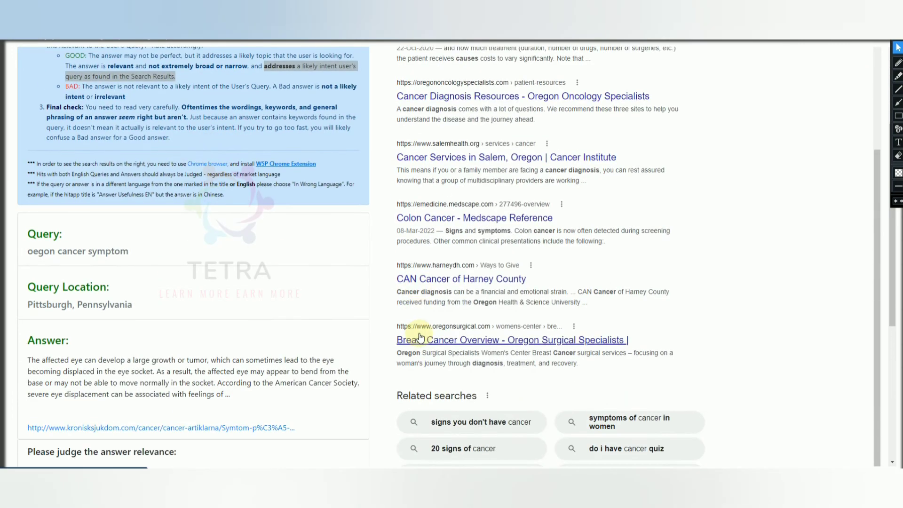
{"action": "scroll", "coordinate": [81, 223], "scroll_direction": "down", "scroll_amount": 1}
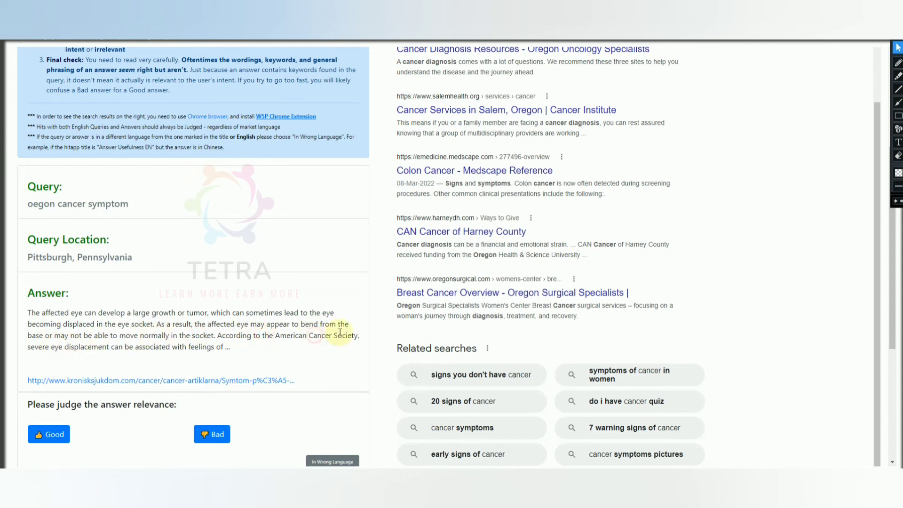
- Judge the eye tumor answer to "oegon cancer symptom" as Bad
{"action": "left_click", "coordinate": [85, 203]}
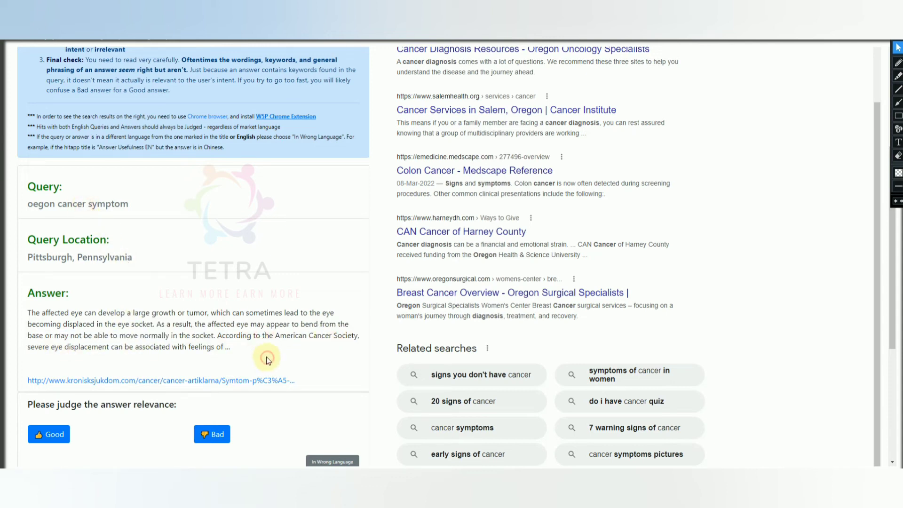
{"action": "scroll", "coordinate": [212, 315], "scroll_direction": "down", "scroll_amount": 2}
{"action": "left_click", "coordinate": [223, 341]}
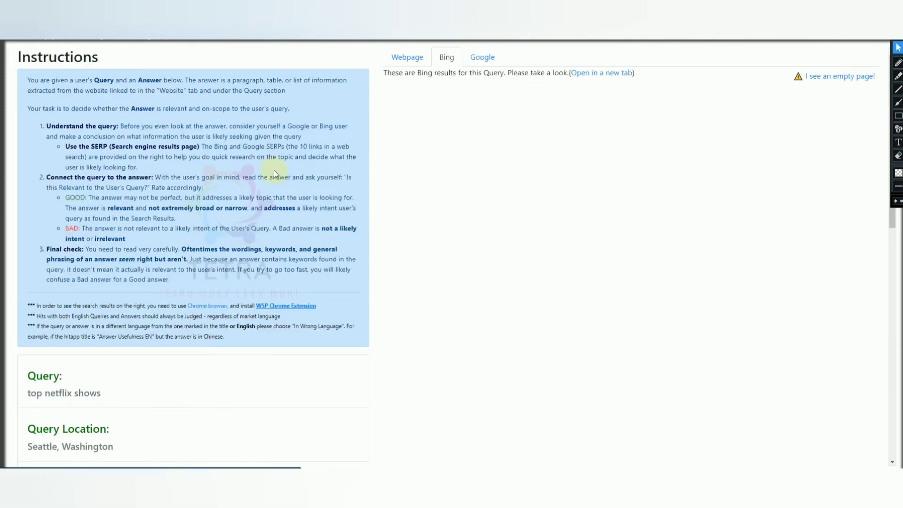
- Compare the answer "52 of the best TV shows to stream on Netflix" with the query "top netflix shows" and judge it as Good
{"action": "scroll", "coordinate": [137, 303], "scroll_direction": "down", "scroll_amount": 2}
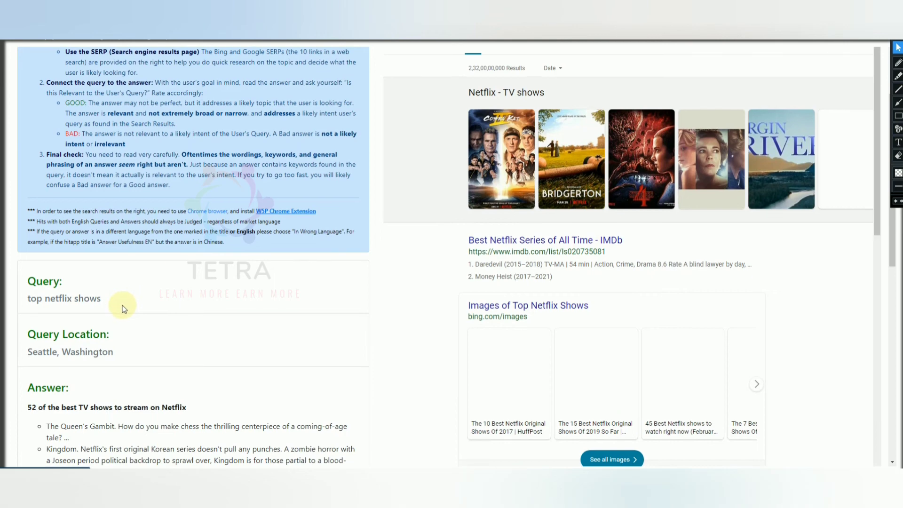
{"action": "scroll", "coordinate": [123, 308], "scroll_direction": "down", "scroll_amount": 2}
{"action": "triple_click", "coordinate": [25, 209]}
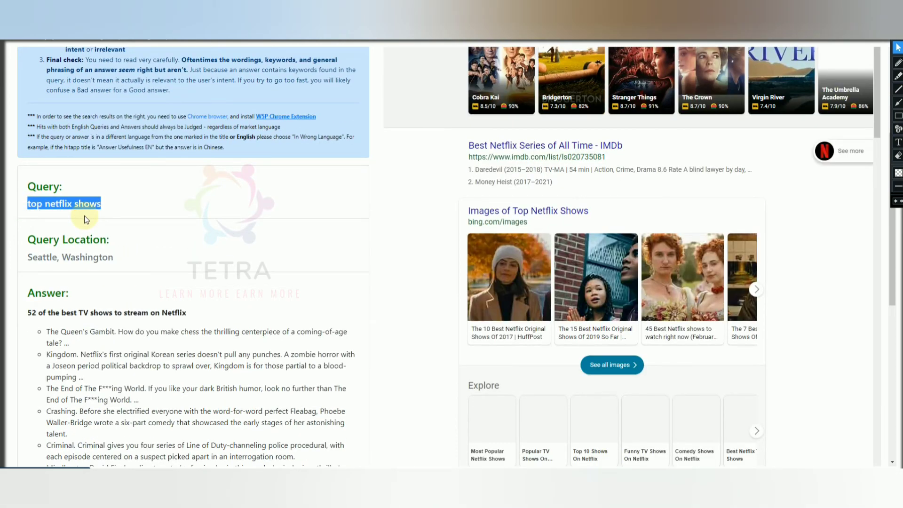
{"action": "scroll", "coordinate": [61, 268], "scroll_direction": "down", "scroll_amount": 1}
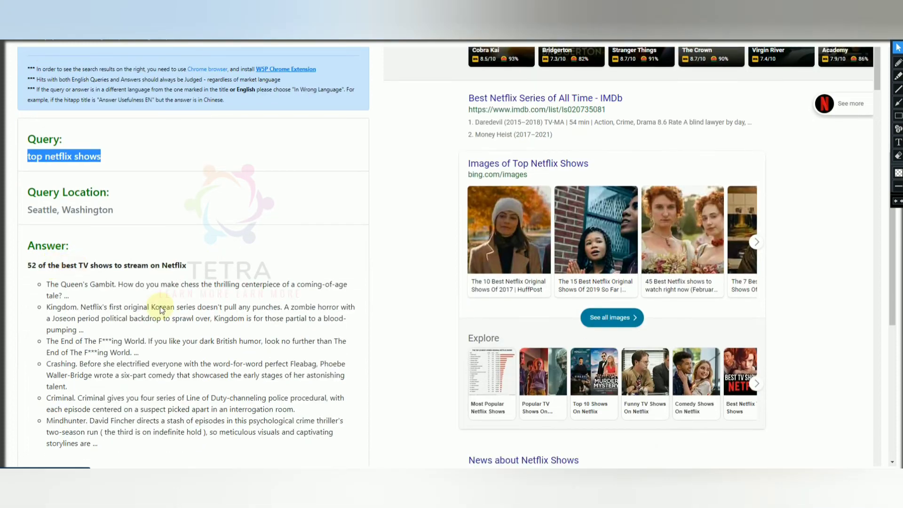
{"action": "left_click_drag", "start_coordinate": [161, 266], "coordinate": [50, 268]}
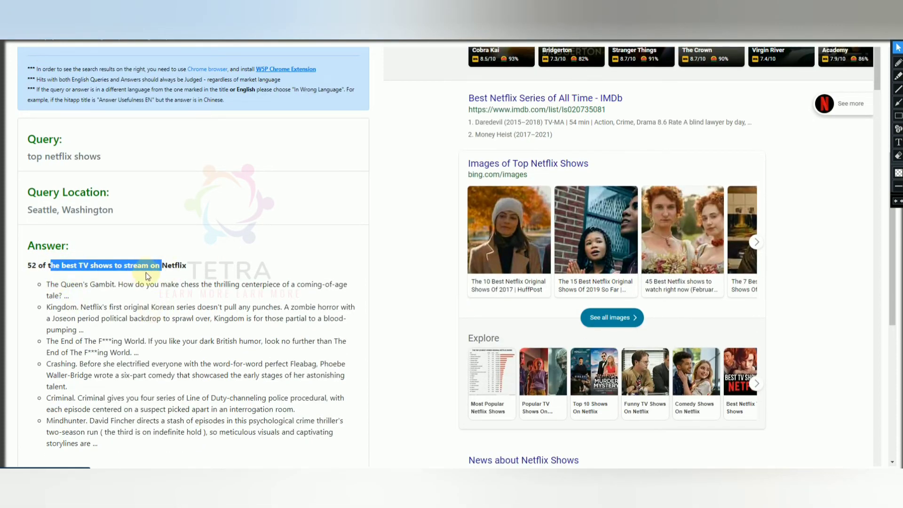
{"action": "scroll", "coordinate": [125, 285], "scroll_direction": "down", "scroll_amount": 2}
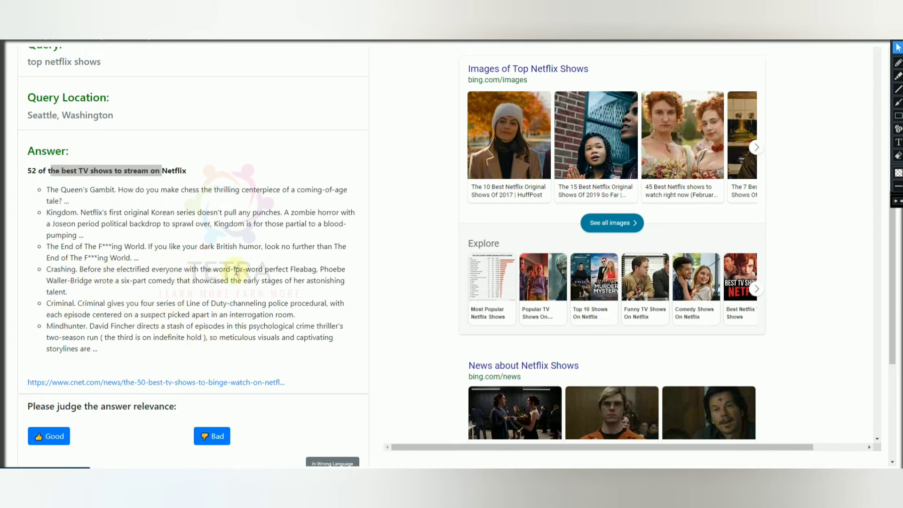
{"action": "scroll", "coordinate": [240, 269], "scroll_direction": "down", "scroll_amount": 3}
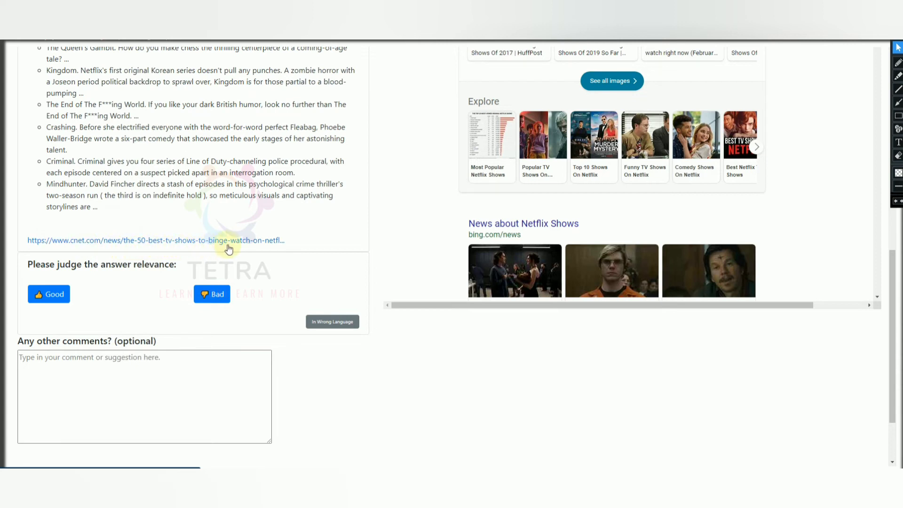
{"action": "left_click", "coordinate": [49, 295]}
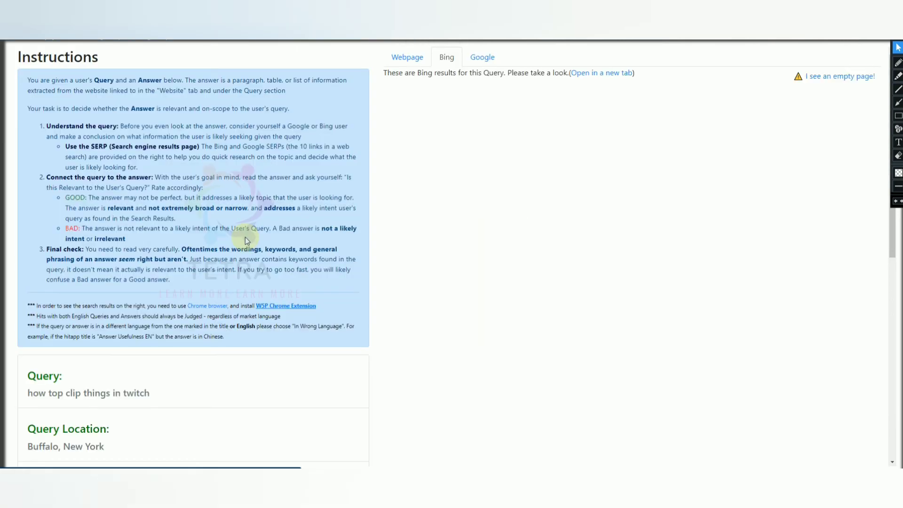
- Read the query "how top clip things in twitch" and the answer on creating a clip from a stream or broadcast
{"action": "scroll", "coordinate": [165, 255], "scroll_direction": "down", "scroll_amount": 1}
{"action": "scroll", "coordinate": [159, 256], "scroll_direction": "down", "scroll_amount": 3}
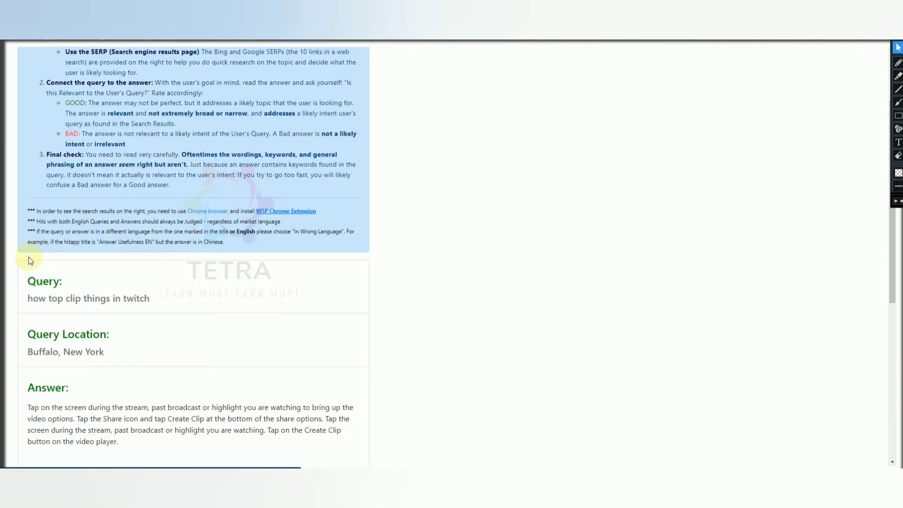
{"action": "left_click_drag", "start_coordinate": [33, 251], "coordinate": [216, 273]}
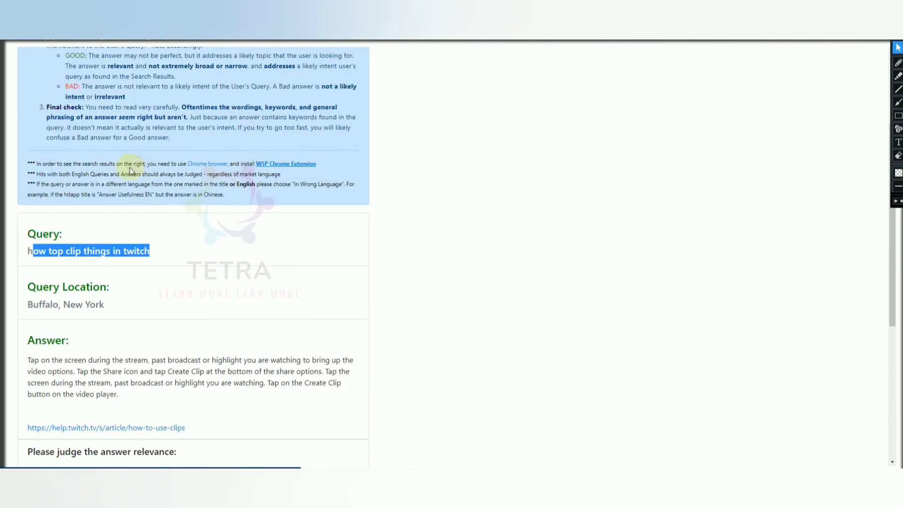
{"action": "scroll", "coordinate": [132, 164], "scroll_direction": "down", "scroll_amount": 2}
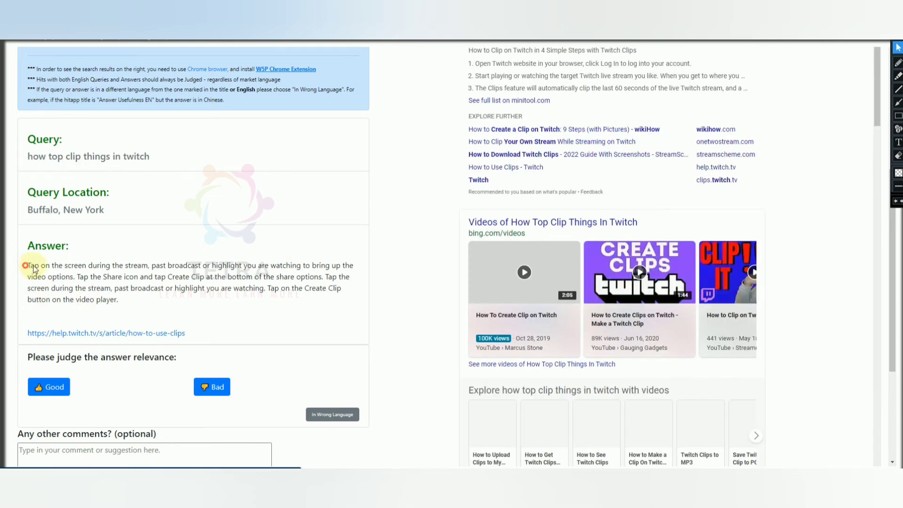
{"action": "left_click_drag", "start_coordinate": [34, 269], "coordinate": [212, 302]}
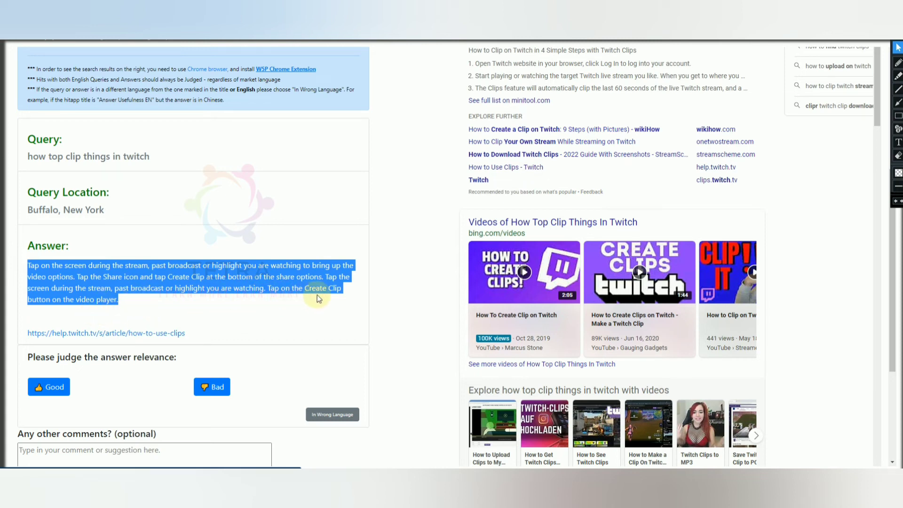
{"action": "left_click", "coordinate": [292, 310]}
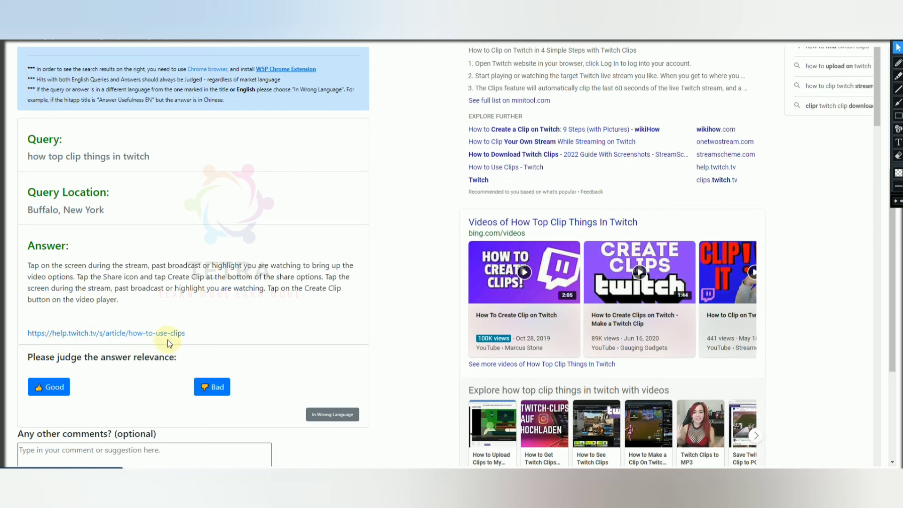
- Review the Bing results for "how top clip things in twitch" to see what the query is likely seeking
{"action": "scroll", "coordinate": [447, 284], "scroll_direction": "up", "scroll_amount": 5}
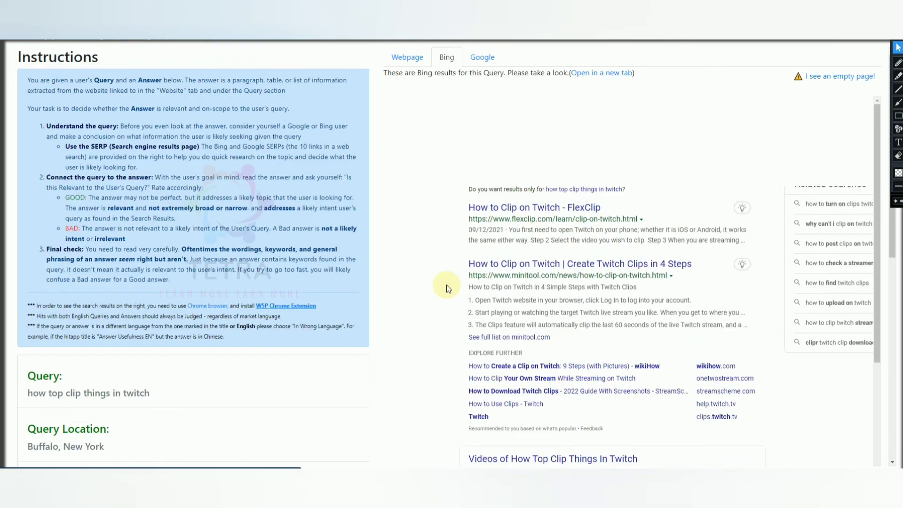
{"action": "scroll", "coordinate": [438, 256], "scroll_direction": "down", "scroll_amount": 3}
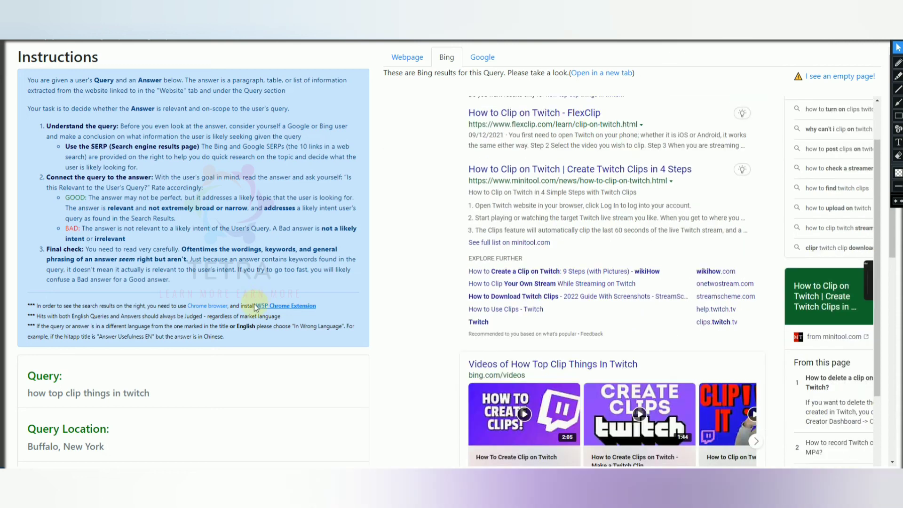
{"action": "scroll", "coordinate": [443, 263], "scroll_direction": "down", "scroll_amount": 3}
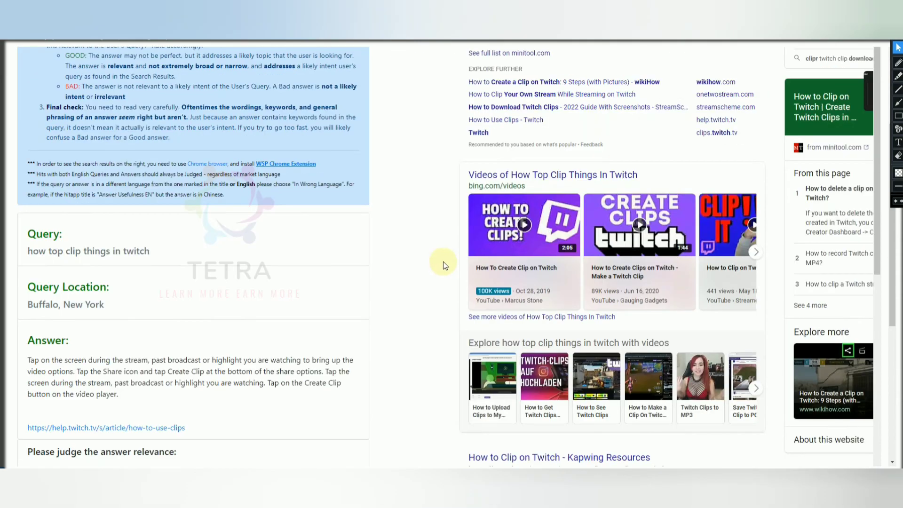
{"action": "scroll", "coordinate": [443, 261], "scroll_direction": "down", "scroll_amount": 7}
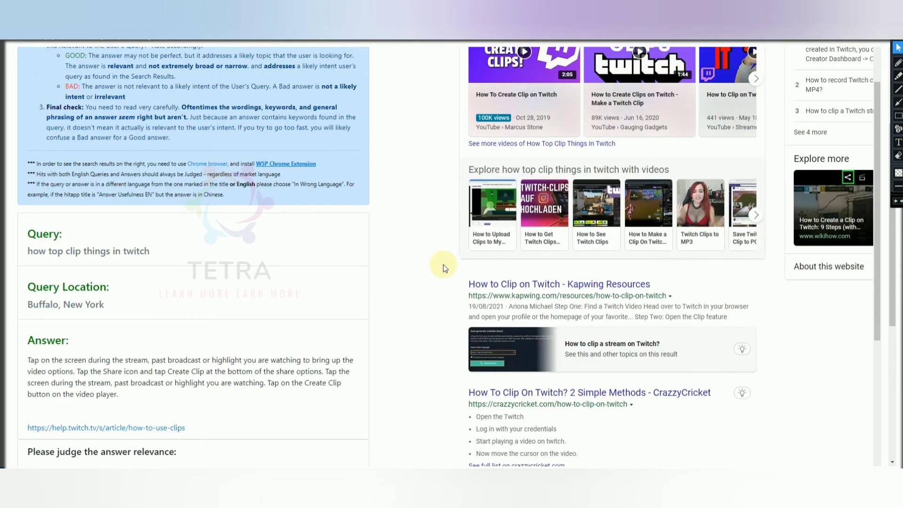
{"action": "scroll", "coordinate": [443, 266], "scroll_direction": "down", "scroll_amount": 8}
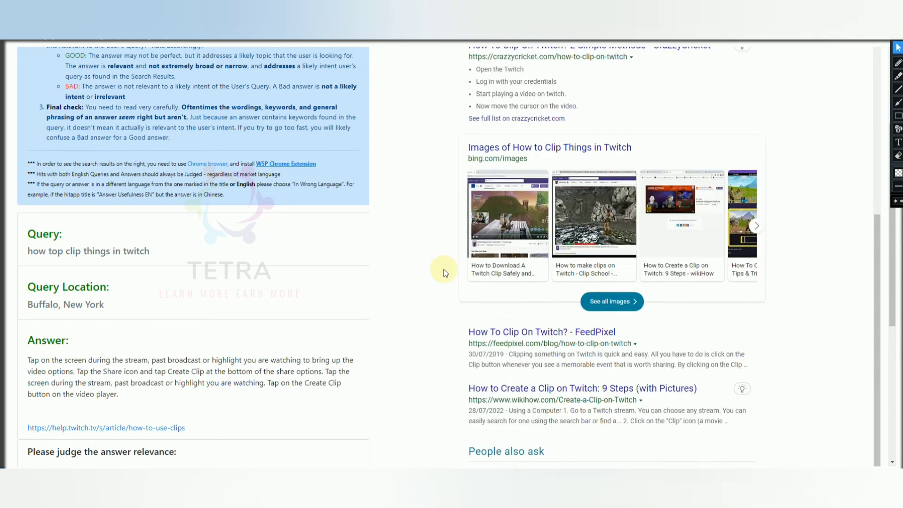
{"action": "scroll", "coordinate": [445, 272], "scroll_direction": "up", "scroll_amount": 9}
{"action": "scroll", "coordinate": [444, 269], "scroll_direction": "up", "scroll_amount": 5}
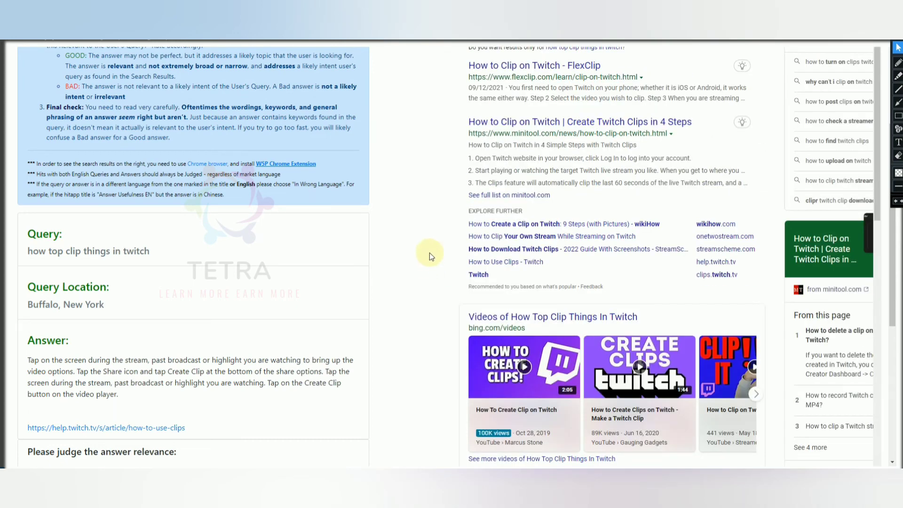
- Check the Google results for the Twitch clip query and open the featured "How to Use Clips - Twitch TV" result
{"action": "scroll", "coordinate": [430, 252], "scroll_direction": "up", "scroll_amount": 3}
{"action": "left_click", "coordinate": [476, 60]}
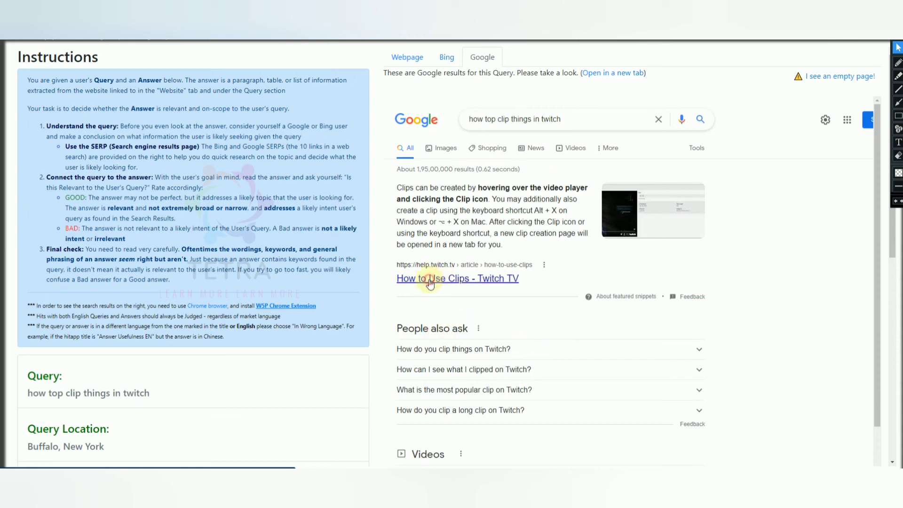
{"action": "left_click", "coordinate": [429, 279]}
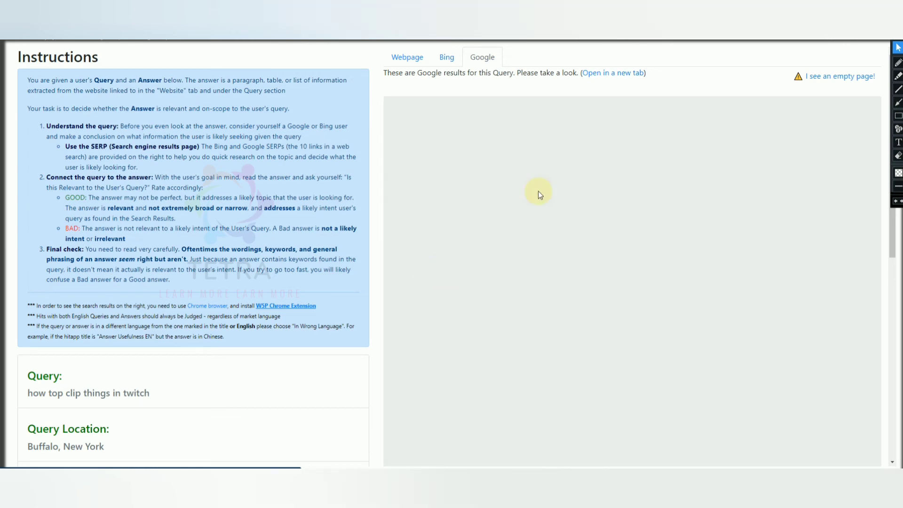
- Examine the source webpage's "Creating and Sharing Clips" section on how Twitch clips are made
{"action": "left_click", "coordinate": [405, 57]}
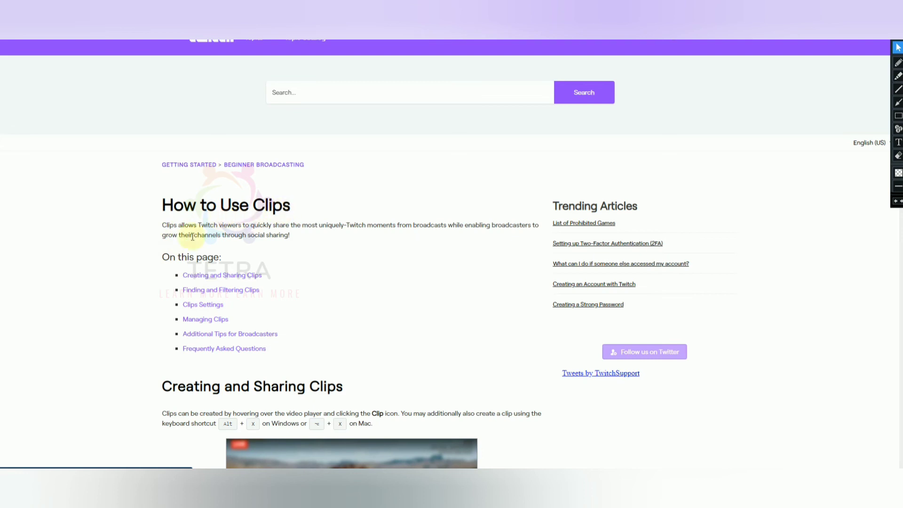
{"action": "scroll", "coordinate": [270, 309], "scroll_direction": "down", "scroll_amount": 1}
{"action": "scroll", "coordinate": [179, 338], "scroll_direction": "down", "scroll_amount": 2}
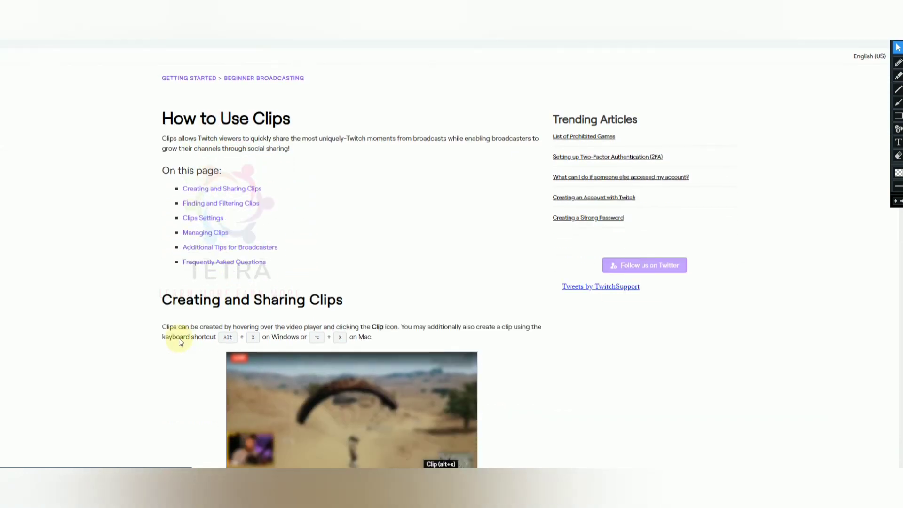
{"action": "scroll", "coordinate": [180, 312], "scroll_direction": "down", "scroll_amount": 1}
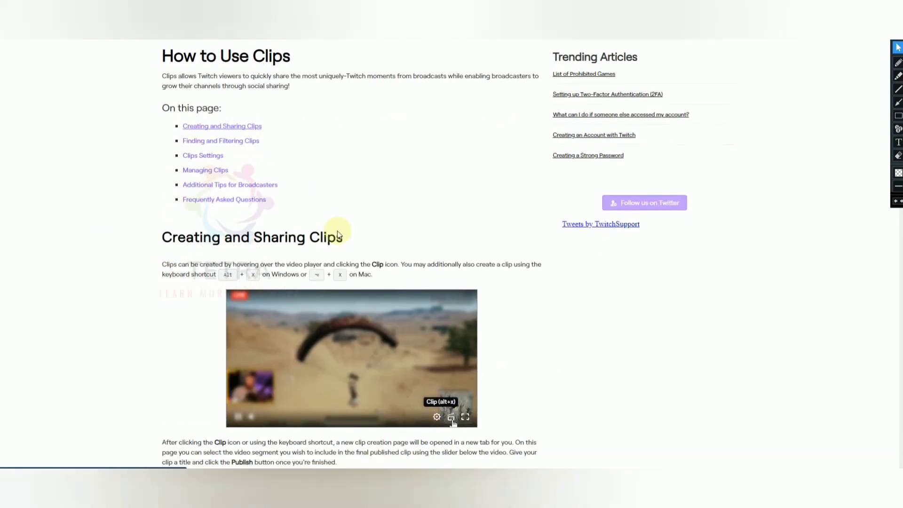
{"action": "scroll", "coordinate": [176, 244], "scroll_direction": "down", "scroll_amount": 3}
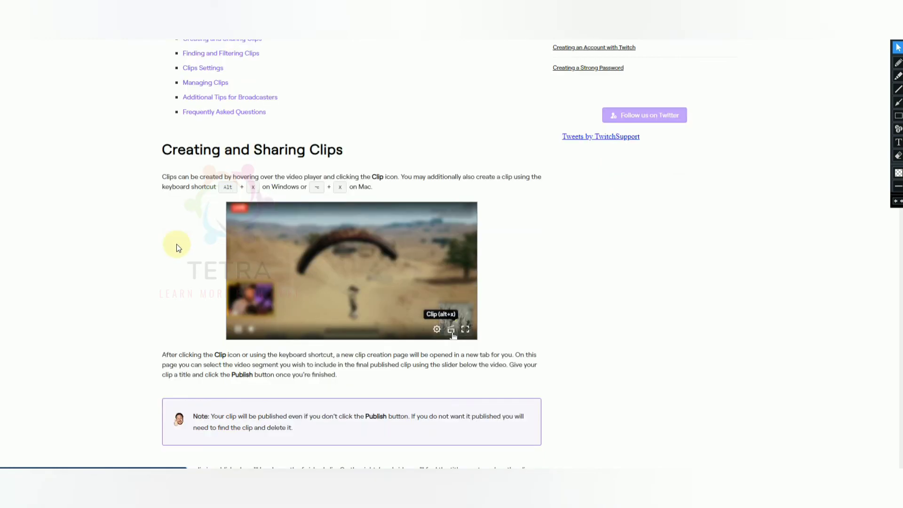
{"action": "scroll", "coordinate": [176, 244], "scroll_direction": "up", "scroll_amount": 8}
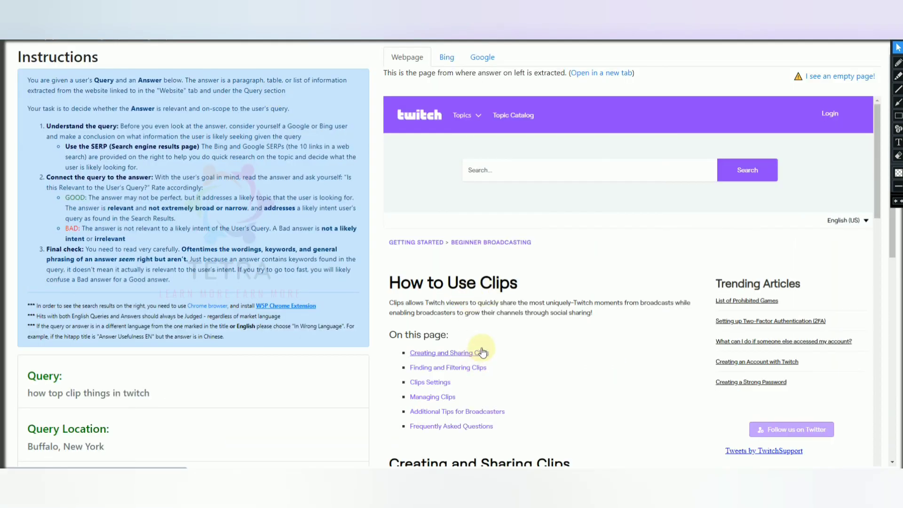
- Compare the Twitch clip answer with the source webpage's instructions and judge it as Good
{"action": "scroll", "coordinate": [475, 357], "scroll_direction": "down", "scroll_amount": 6}
{"action": "scroll", "coordinate": [157, 328], "scroll_direction": "down", "scroll_amount": 4}
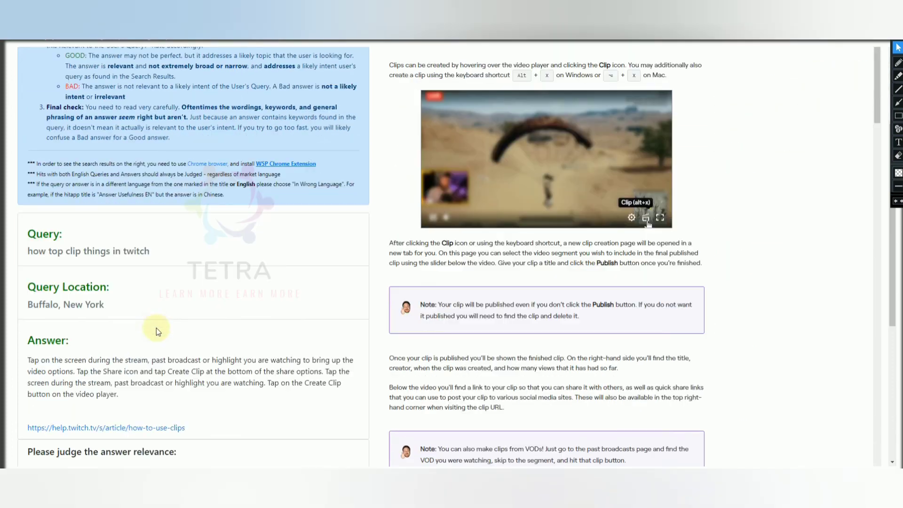
{"action": "scroll", "coordinate": [154, 318], "scroll_direction": "down", "scroll_amount": 1}
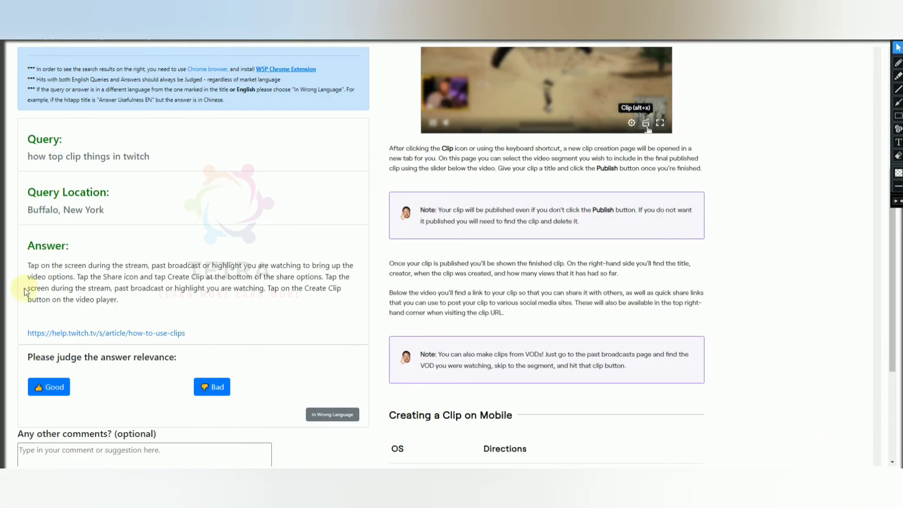
{"action": "left_click", "coordinate": [45, 387]}
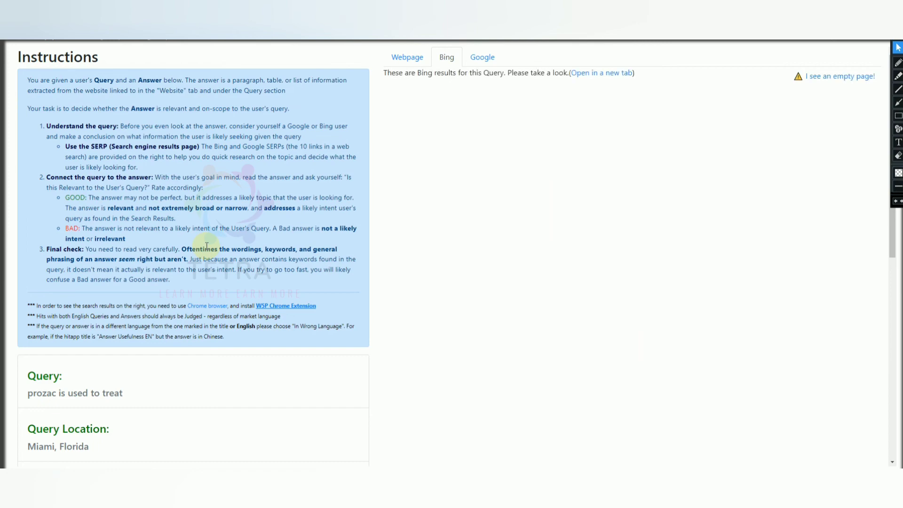
- Check the fluoxetine answer against the query "prozac is used to treat", judge it as Good, and dismiss the qualification result dialog
{"action": "scroll", "coordinate": [207, 264], "scroll_direction": "down", "scroll_amount": 3}
{"action": "scroll", "coordinate": [118, 214], "scroll_direction": "down", "scroll_amount": 1}
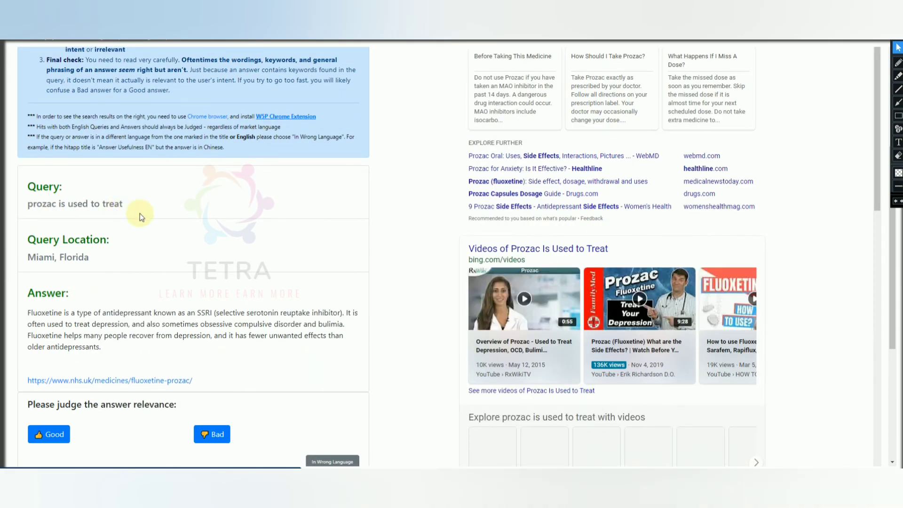
{"action": "scroll", "coordinate": [140, 213], "scroll_direction": "down", "scroll_amount": 1}
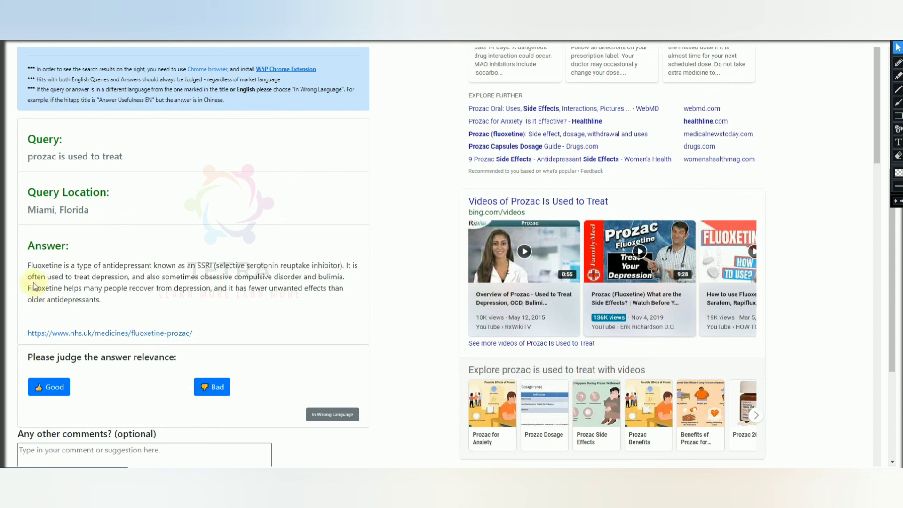
{"action": "left_click_drag", "start_coordinate": [26, 266], "coordinate": [341, 295]}
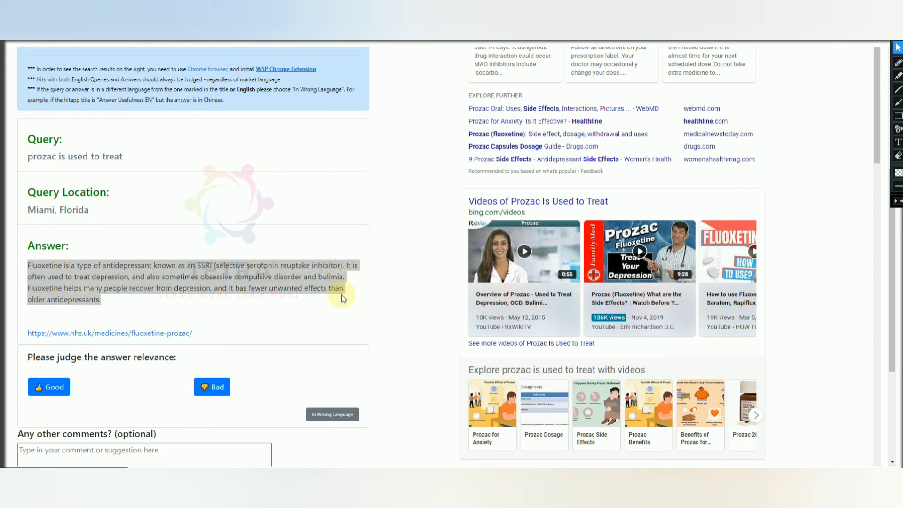
{"action": "left_click", "coordinate": [224, 303]}
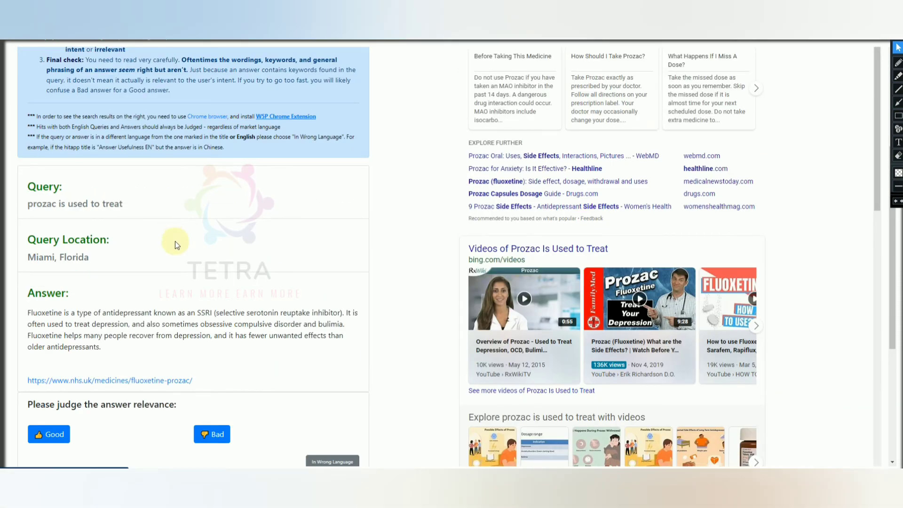
{"action": "scroll", "coordinate": [67, 357], "scroll_direction": "down", "scroll_amount": 2}
{"action": "left_click", "coordinate": [49, 338]}
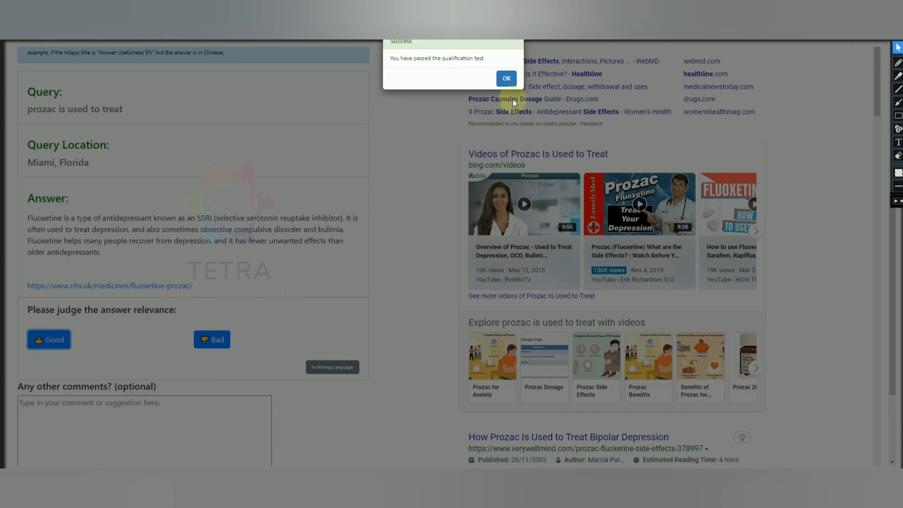
{"action": "left_click", "coordinate": [503, 79]}
{"action": "left_click", "coordinate": [496, 62]}
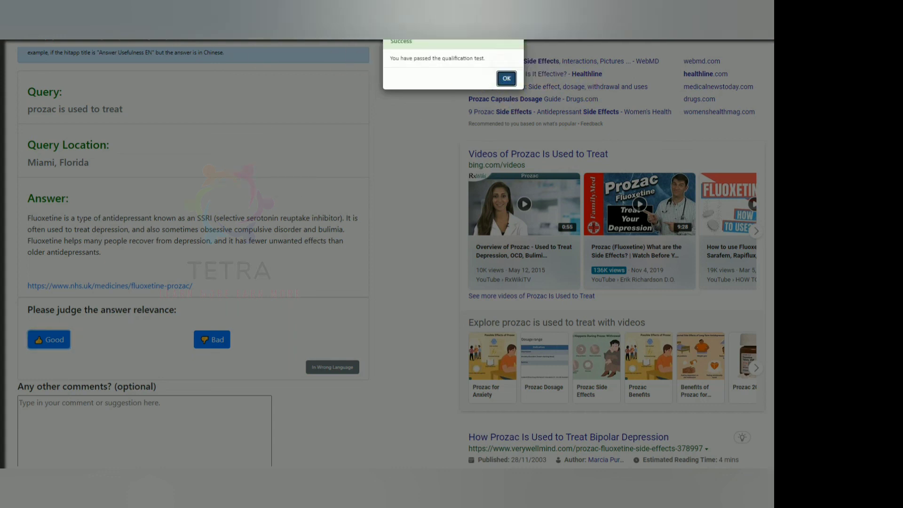